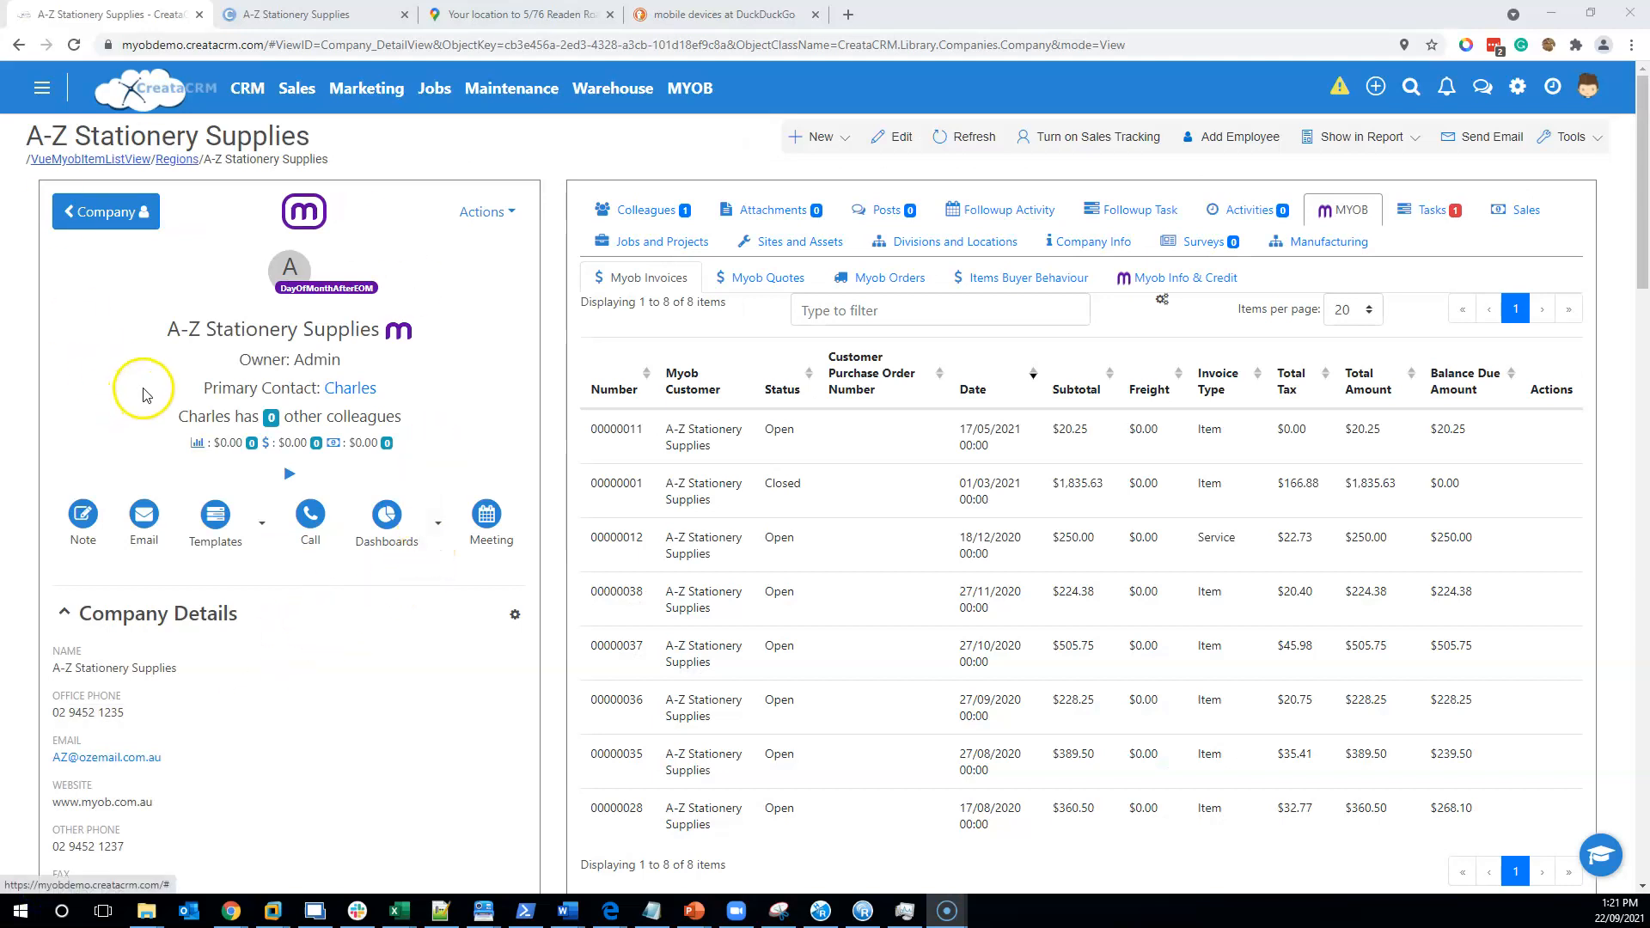
- From A-Z Stationery Supplies' record, open the MYOB integration menu in the top navigation bar
{"action": "left_click", "coordinate": [701, 91]}
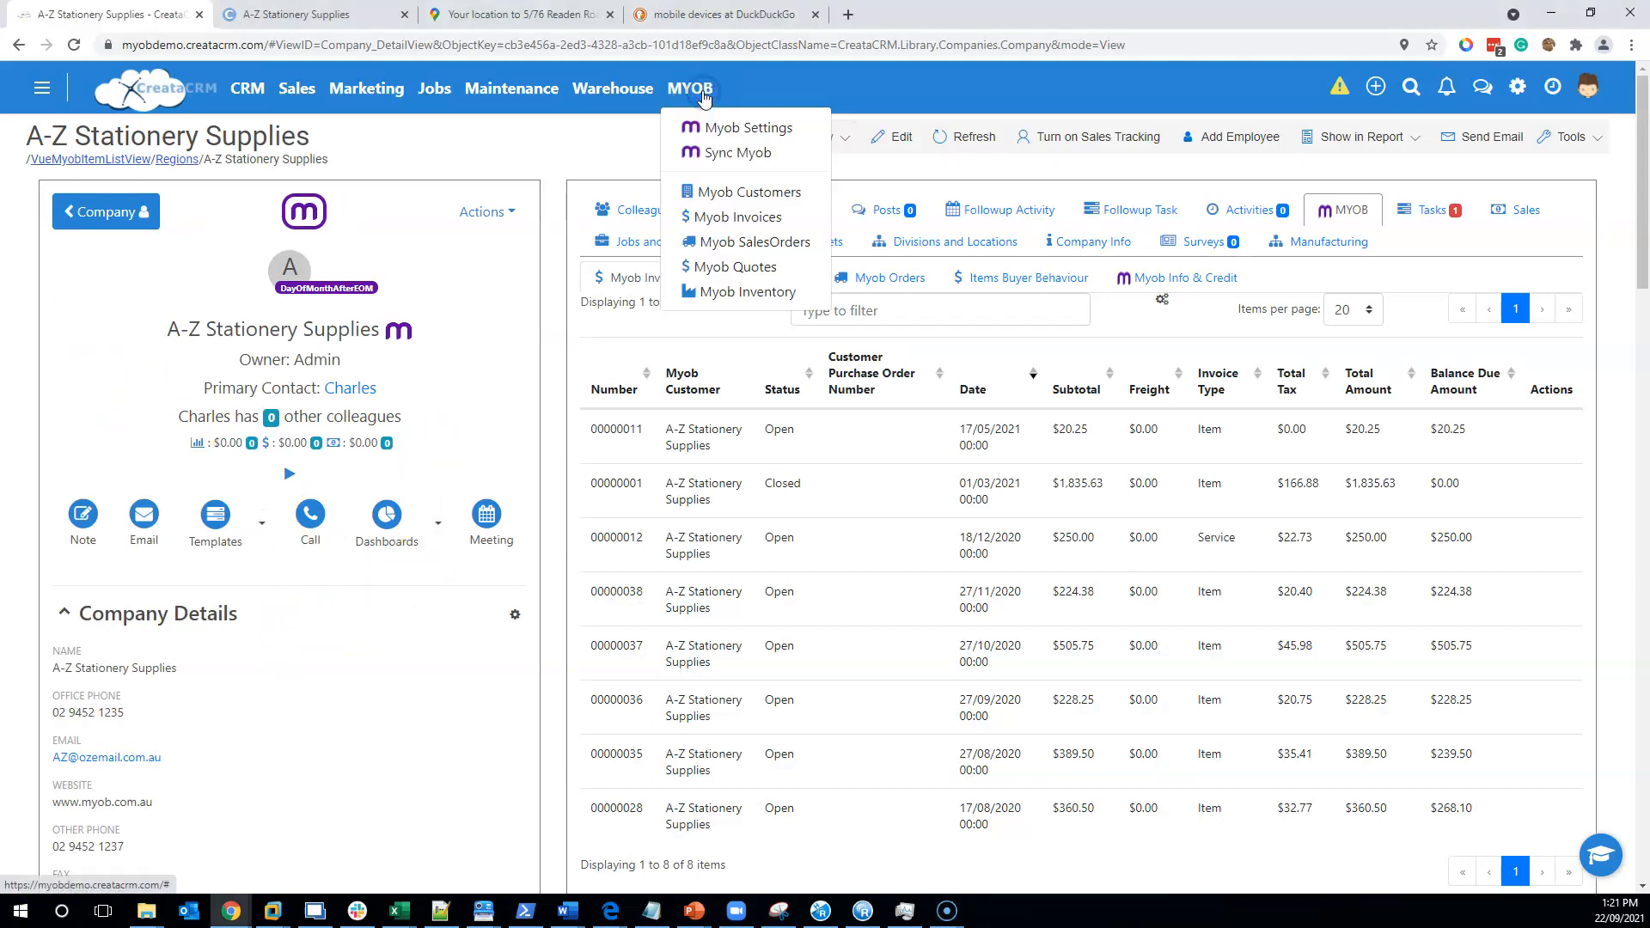
- Browse Myob Customers' sales-rep and by-state charts and 12-customer grid, then open Footloose Dance Studio
{"action": "left_click", "coordinate": [712, 193]}
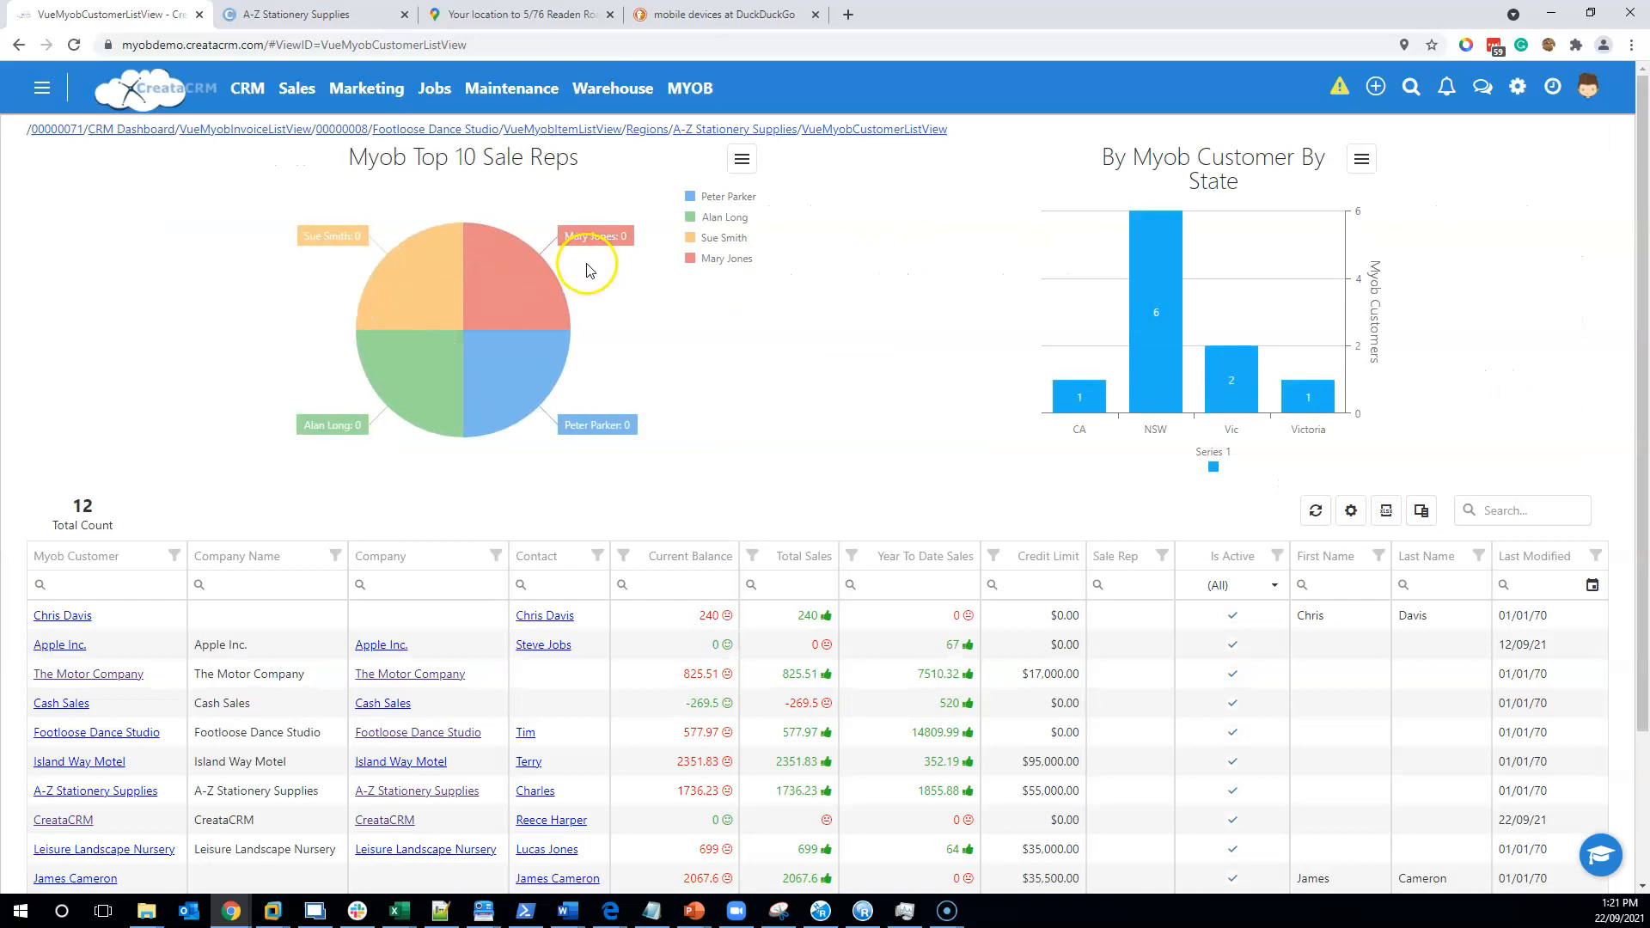
{"action": "scroll", "coordinate": [589, 270], "scroll_direction": "down", "scroll_amount": 2}
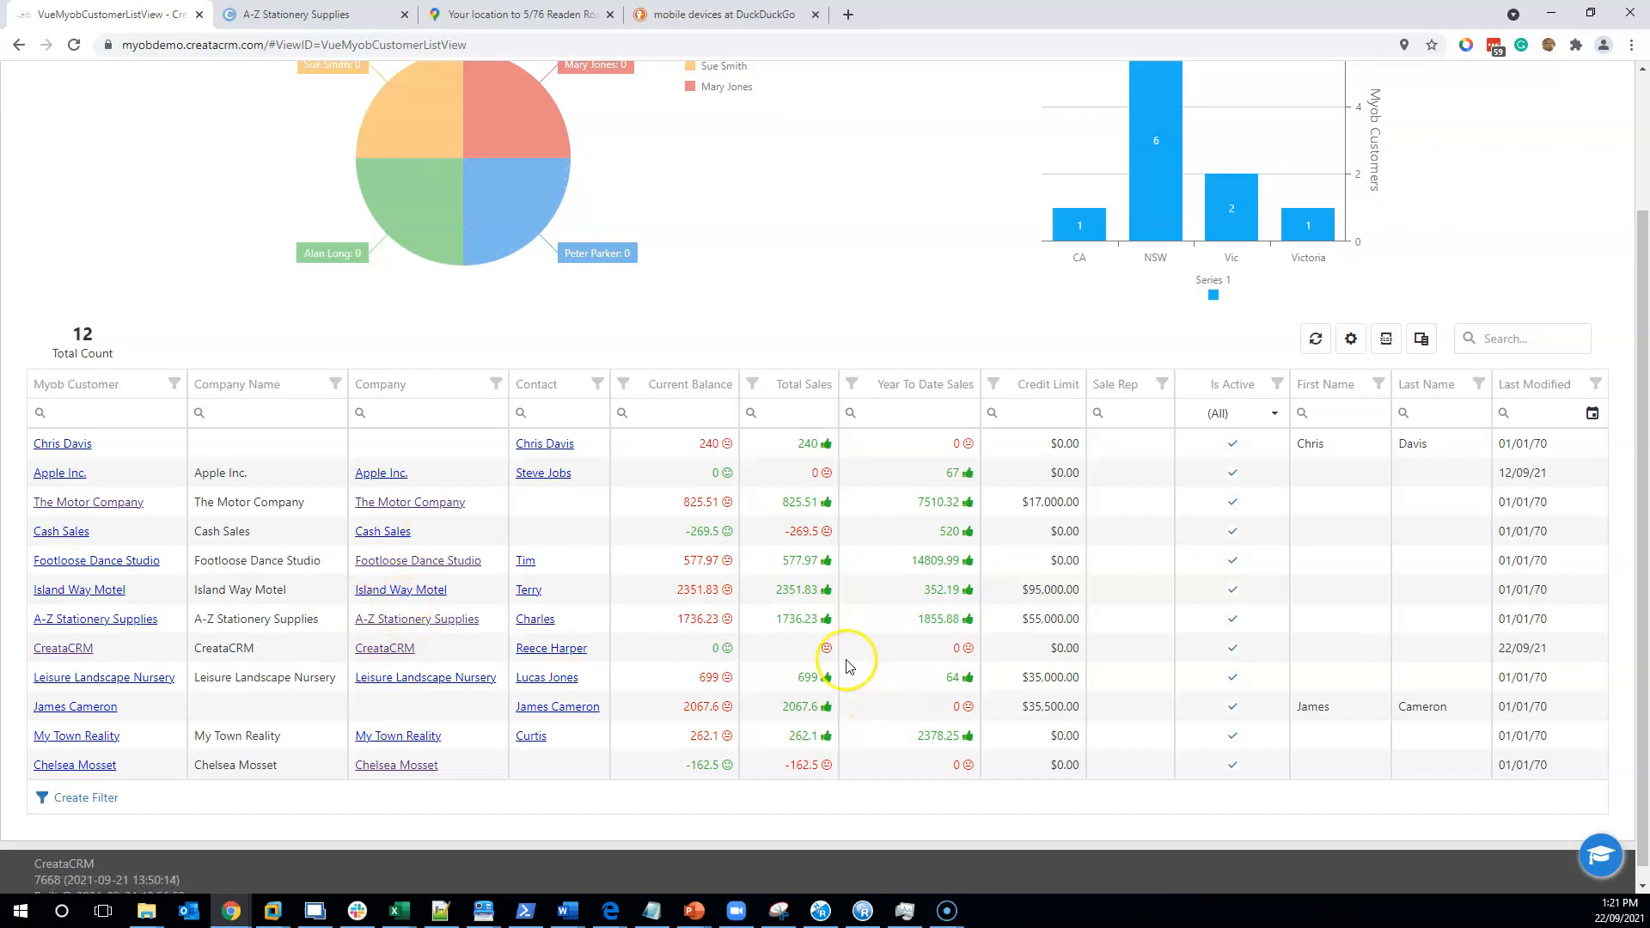
{"action": "scroll", "coordinate": [623, 694], "scroll_direction": "up", "scroll_amount": 2}
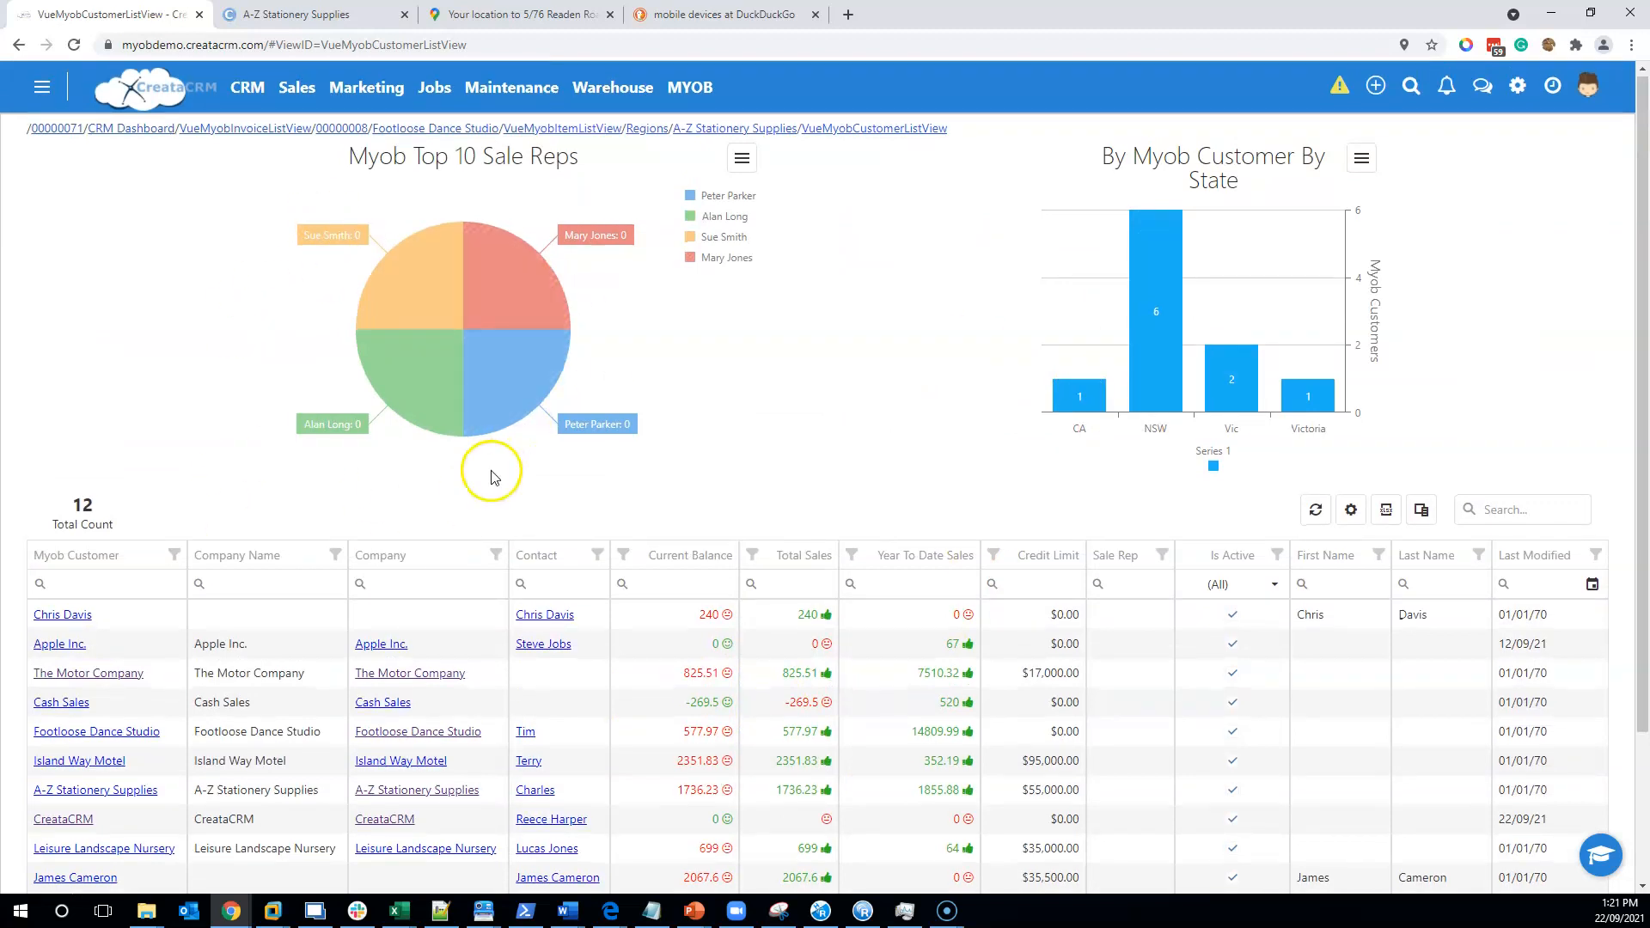
{"action": "scroll", "coordinate": [429, 494], "scroll_direction": "down", "scroll_amount": 1}
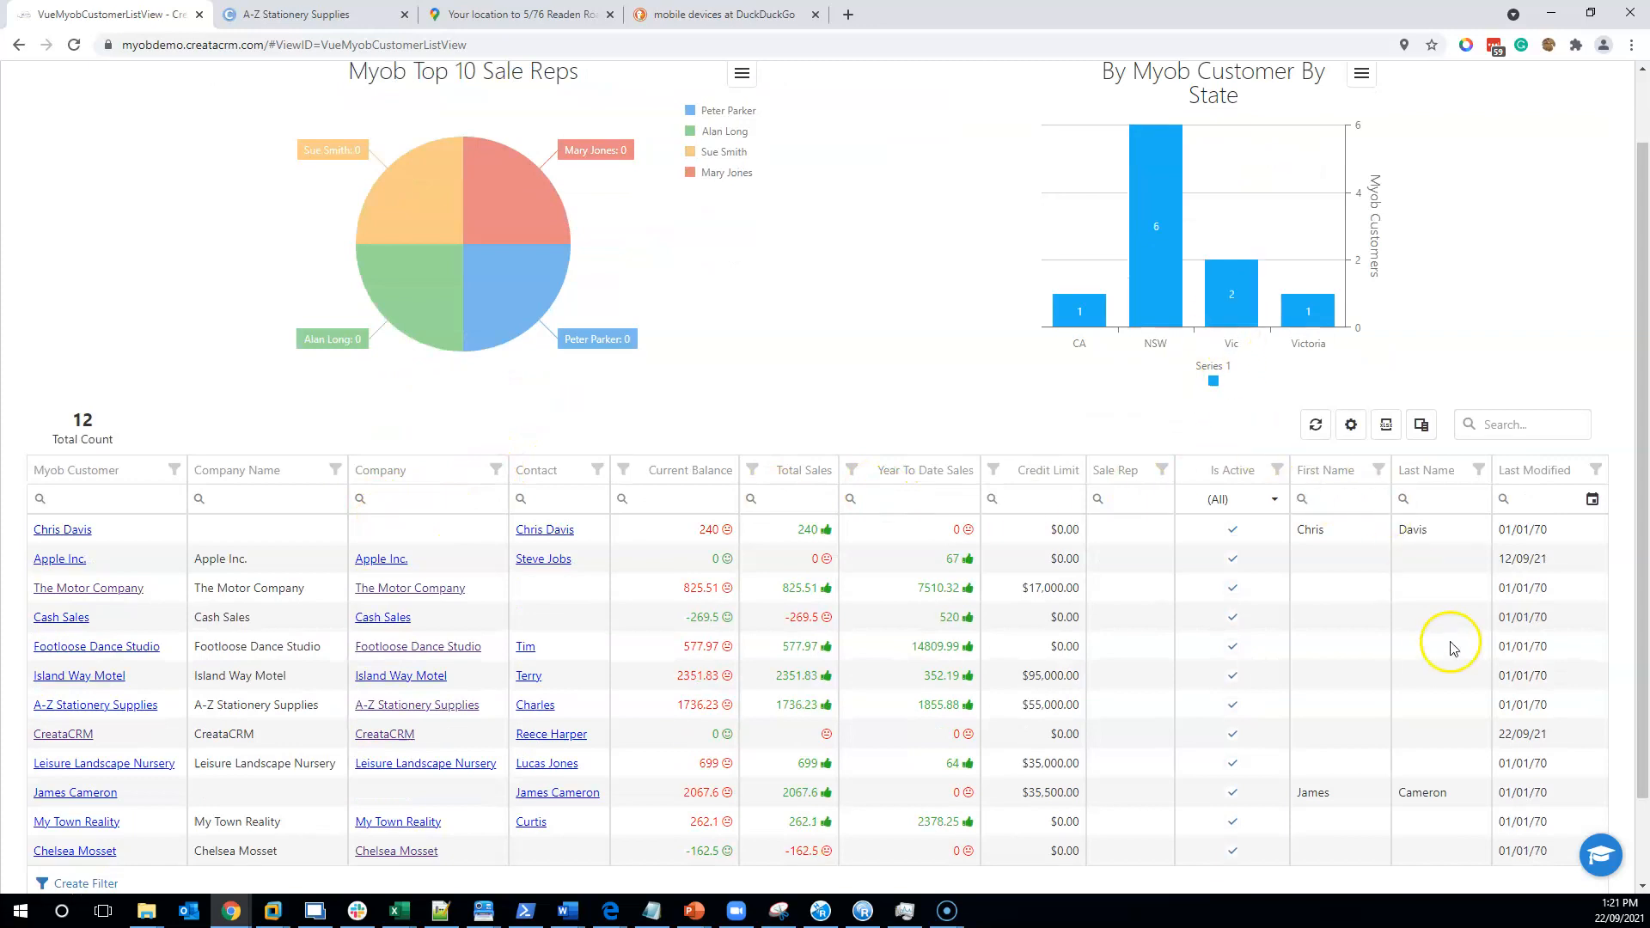
{"action": "scroll", "coordinate": [571, 782], "scroll_direction": "down", "scroll_amount": 1}
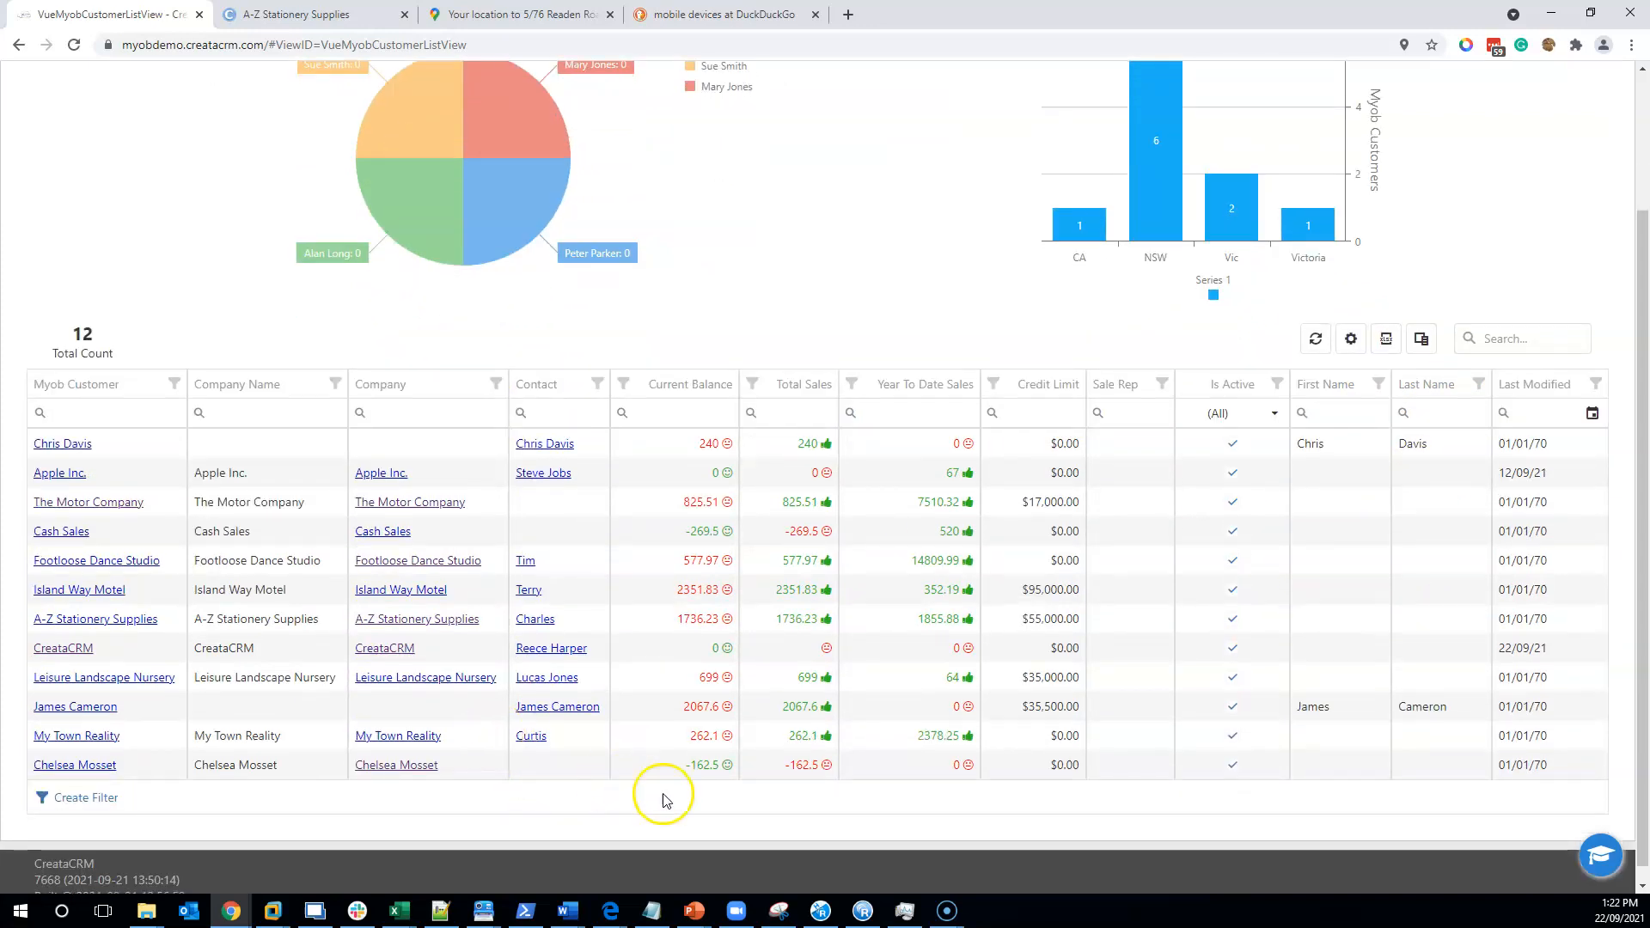
{"action": "left_click", "coordinate": [383, 560]}
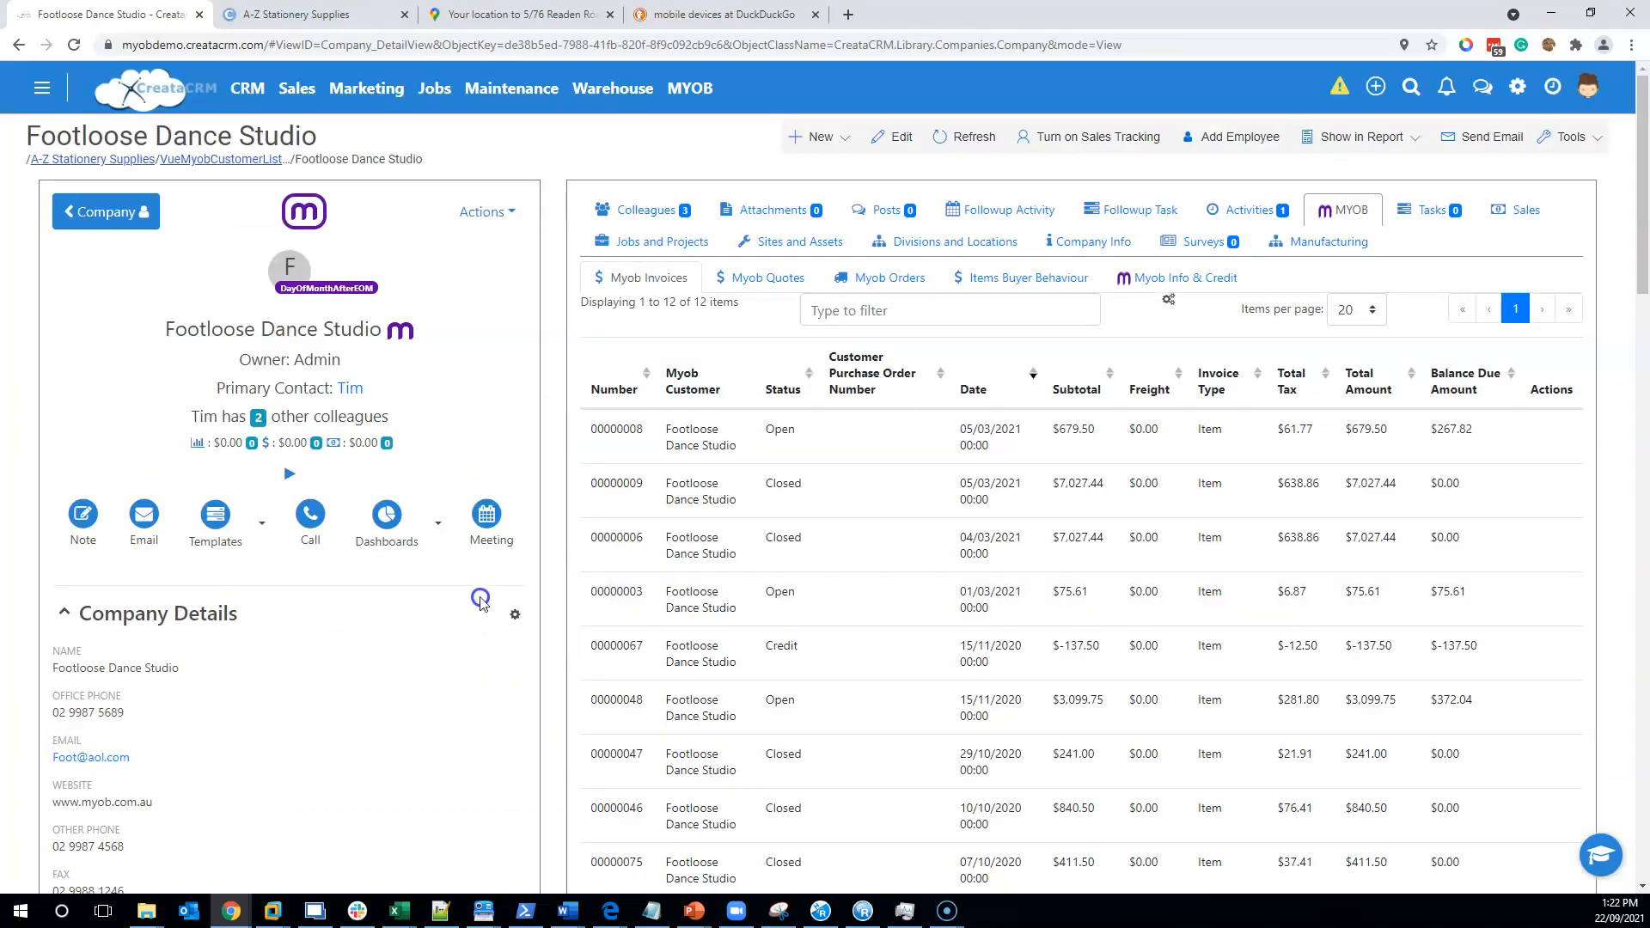
- Open Myob Invoices and browse the sales-rep totals and the 42-invoice grid
{"action": "left_click", "coordinate": [687, 88]}
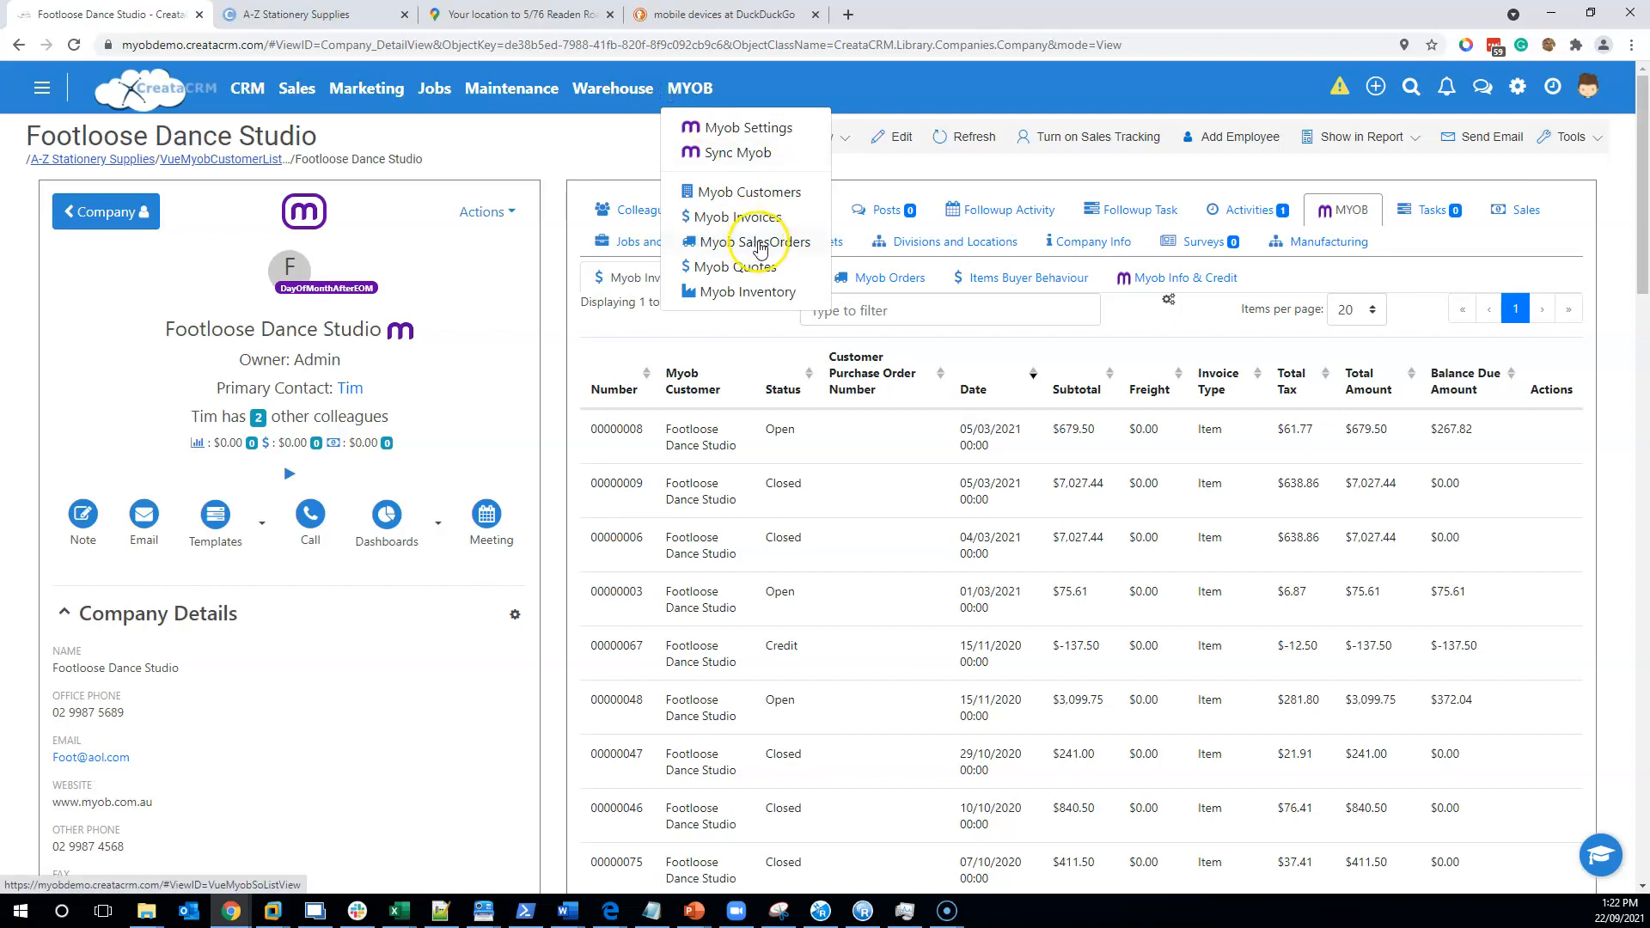
{"action": "left_click", "coordinate": [744, 215]}
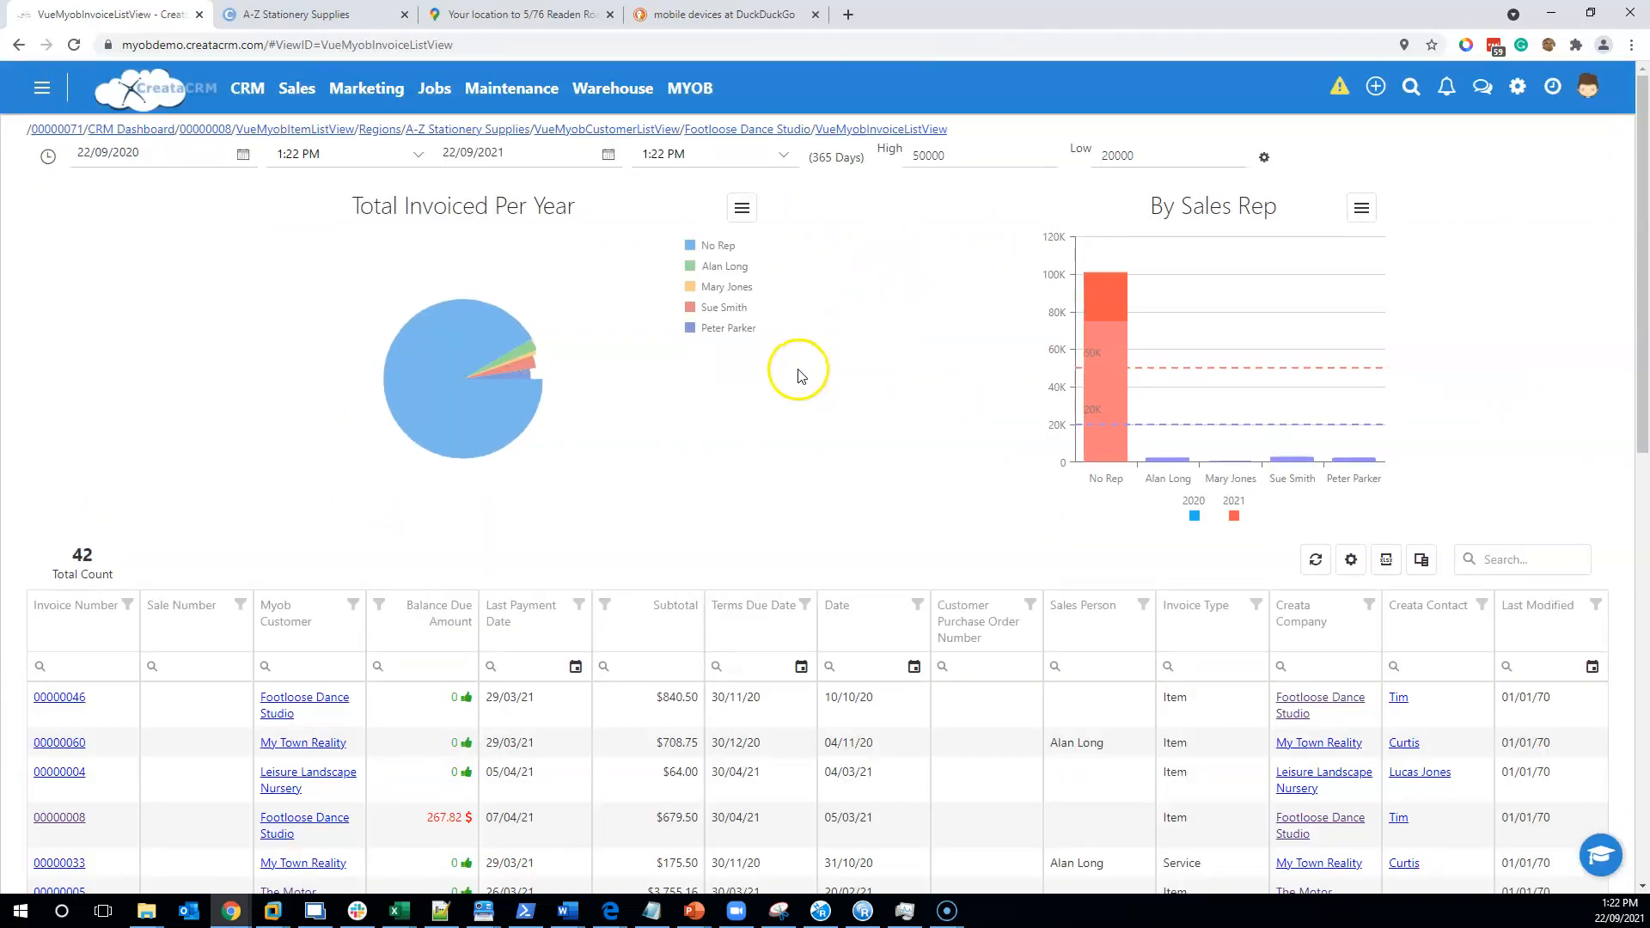
{"action": "scroll", "coordinate": [945, 301], "scroll_direction": "down", "scroll_amount": 1}
{"action": "scroll", "coordinate": [1151, 285], "scroll_direction": "up", "scroll_amount": 1}
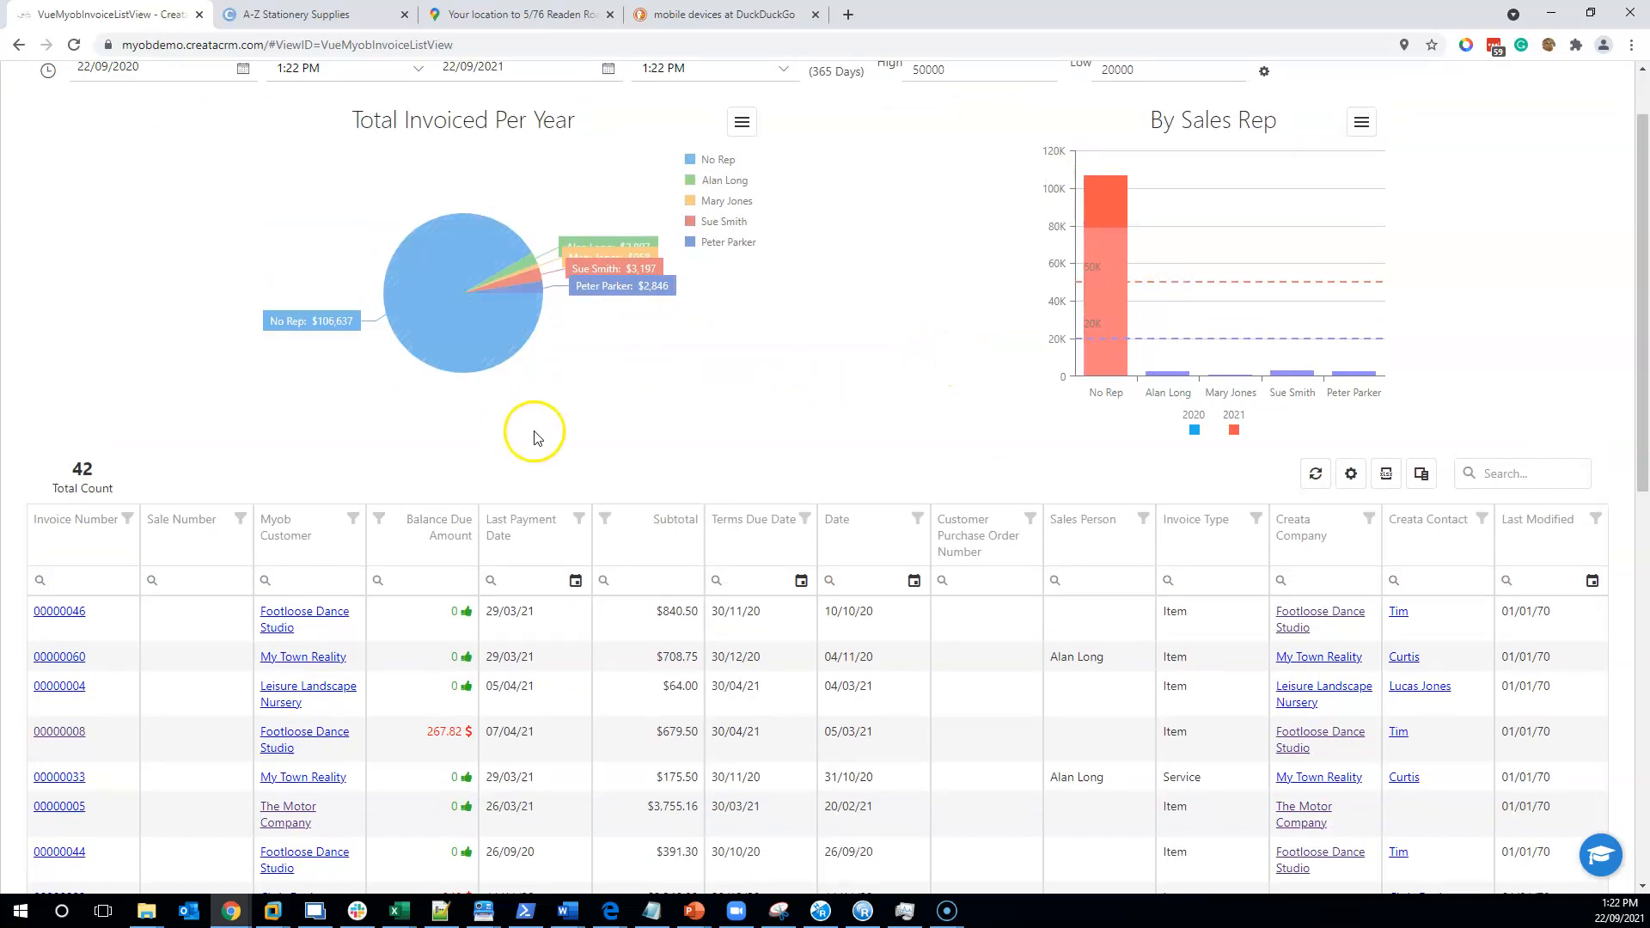
{"action": "scroll", "coordinate": [590, 421], "scroll_direction": "down", "scroll_amount": 5}
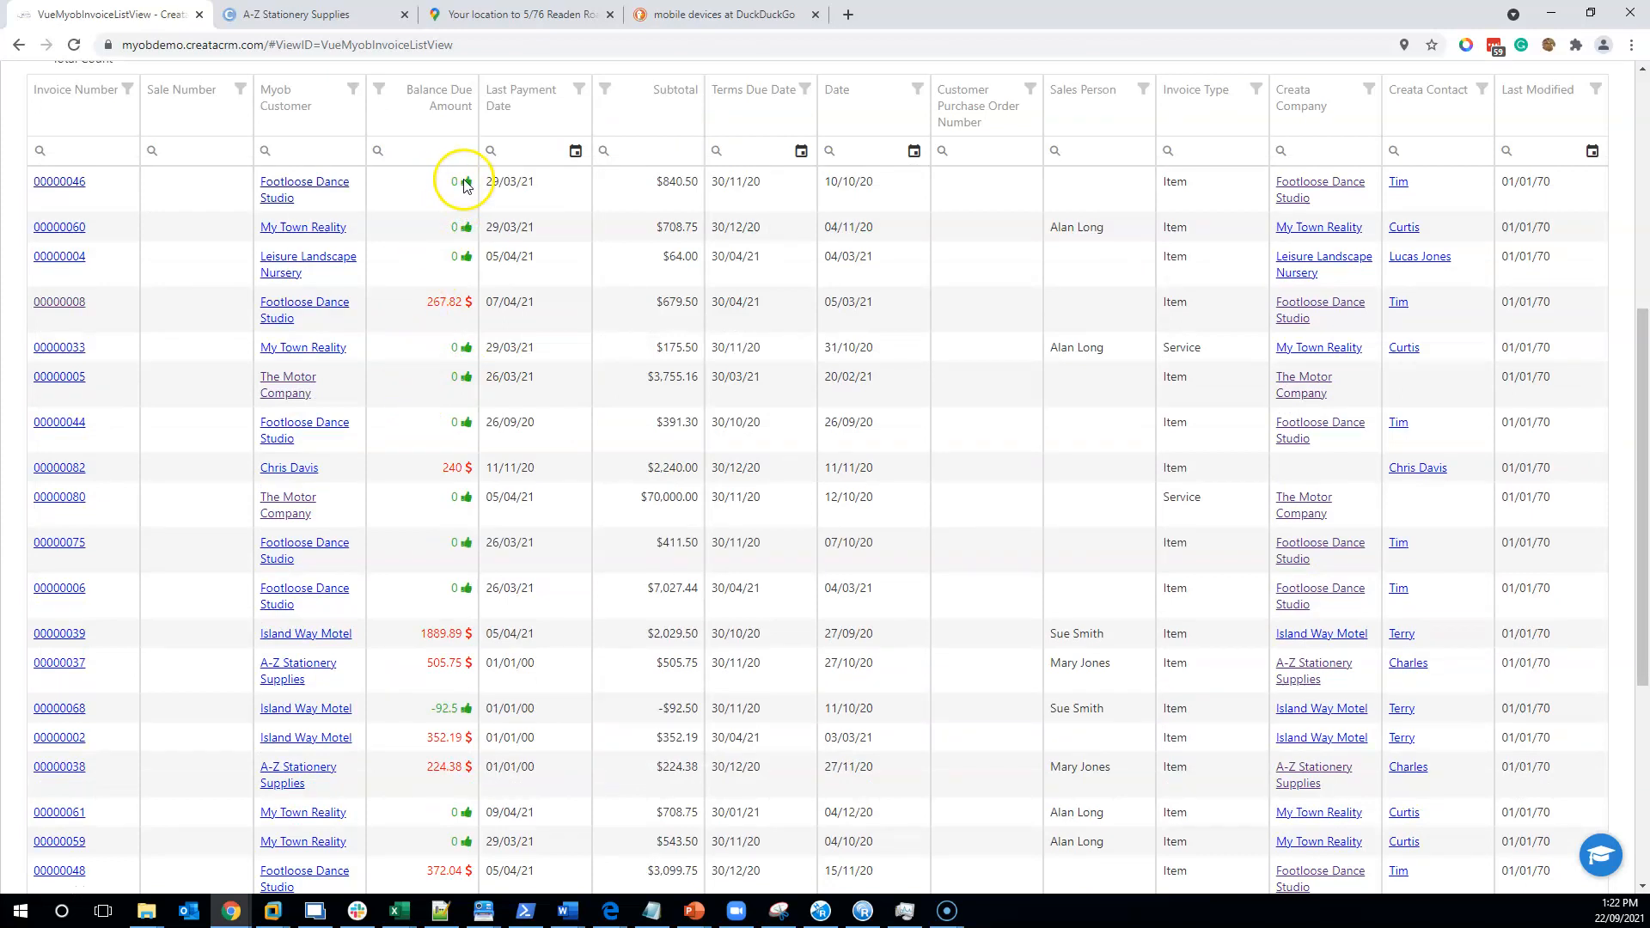
{"action": "scroll", "coordinate": [450, 304], "scroll_direction": "down", "scroll_amount": 4}
{"action": "scroll", "coordinate": [450, 305], "scroll_direction": "up", "scroll_amount": 4}
{"action": "scroll", "coordinate": [449, 309], "scroll_direction": "up", "scroll_amount": 3}
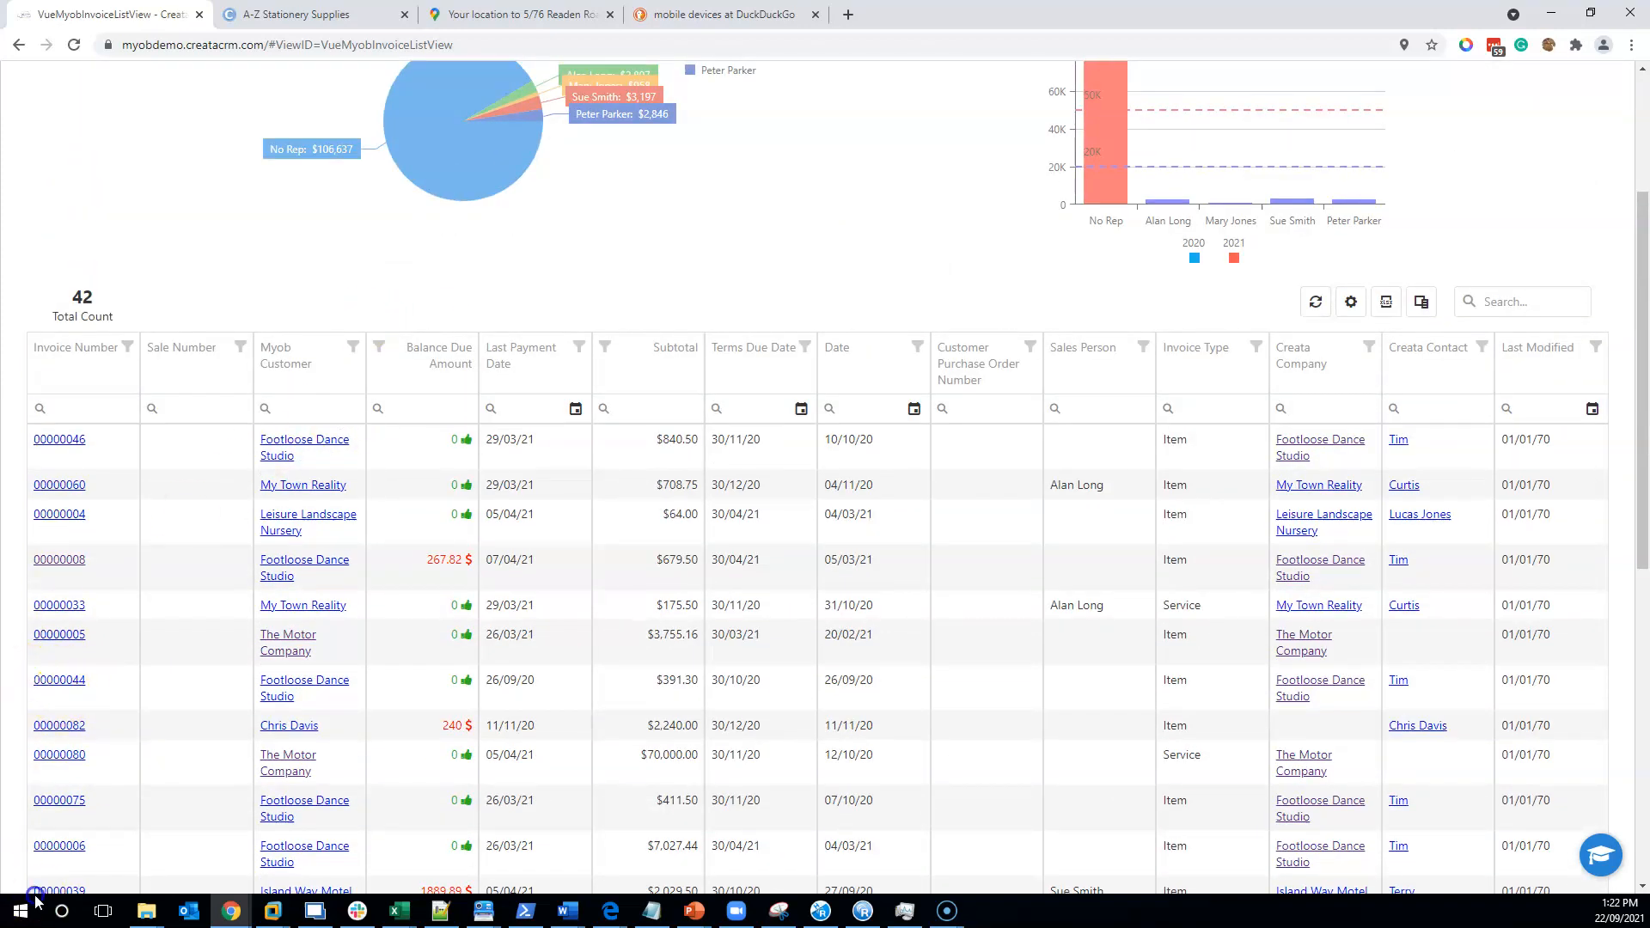
{"action": "scroll", "coordinate": [120, 718], "scroll_direction": "up", "scroll_amount": 1}
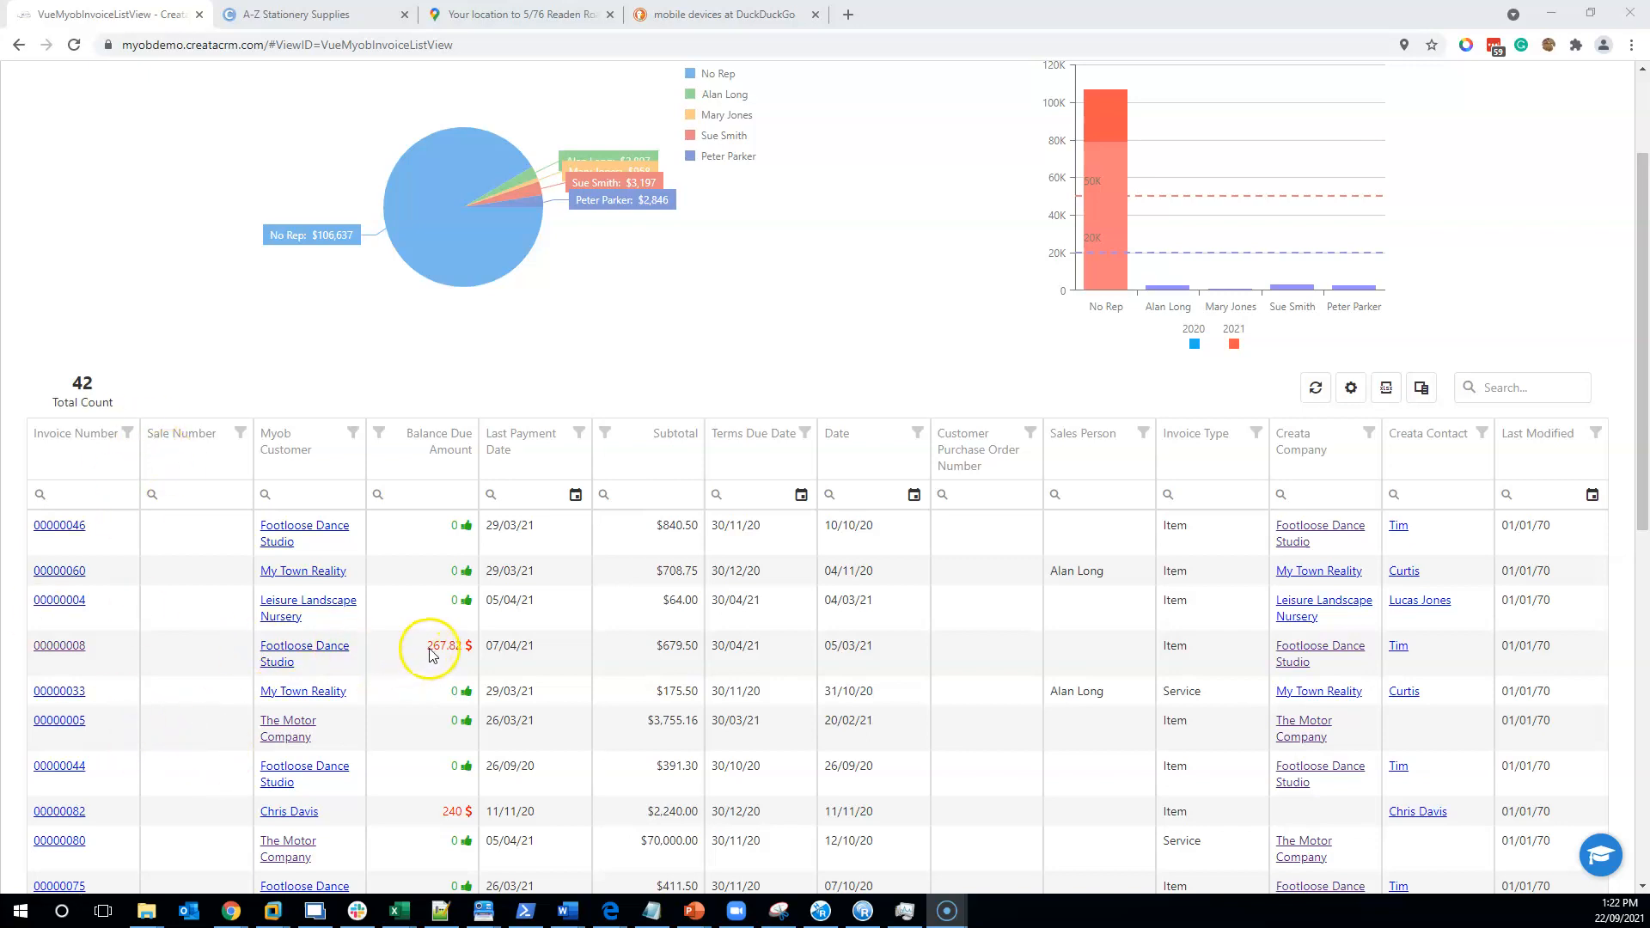
- Check Footloose Dance Studio's MYOB customer details from invoice 00000008, then return to the invoice list
{"action": "left_click_drag", "start_coordinate": [669, 653], "coordinate": [683, 653]}
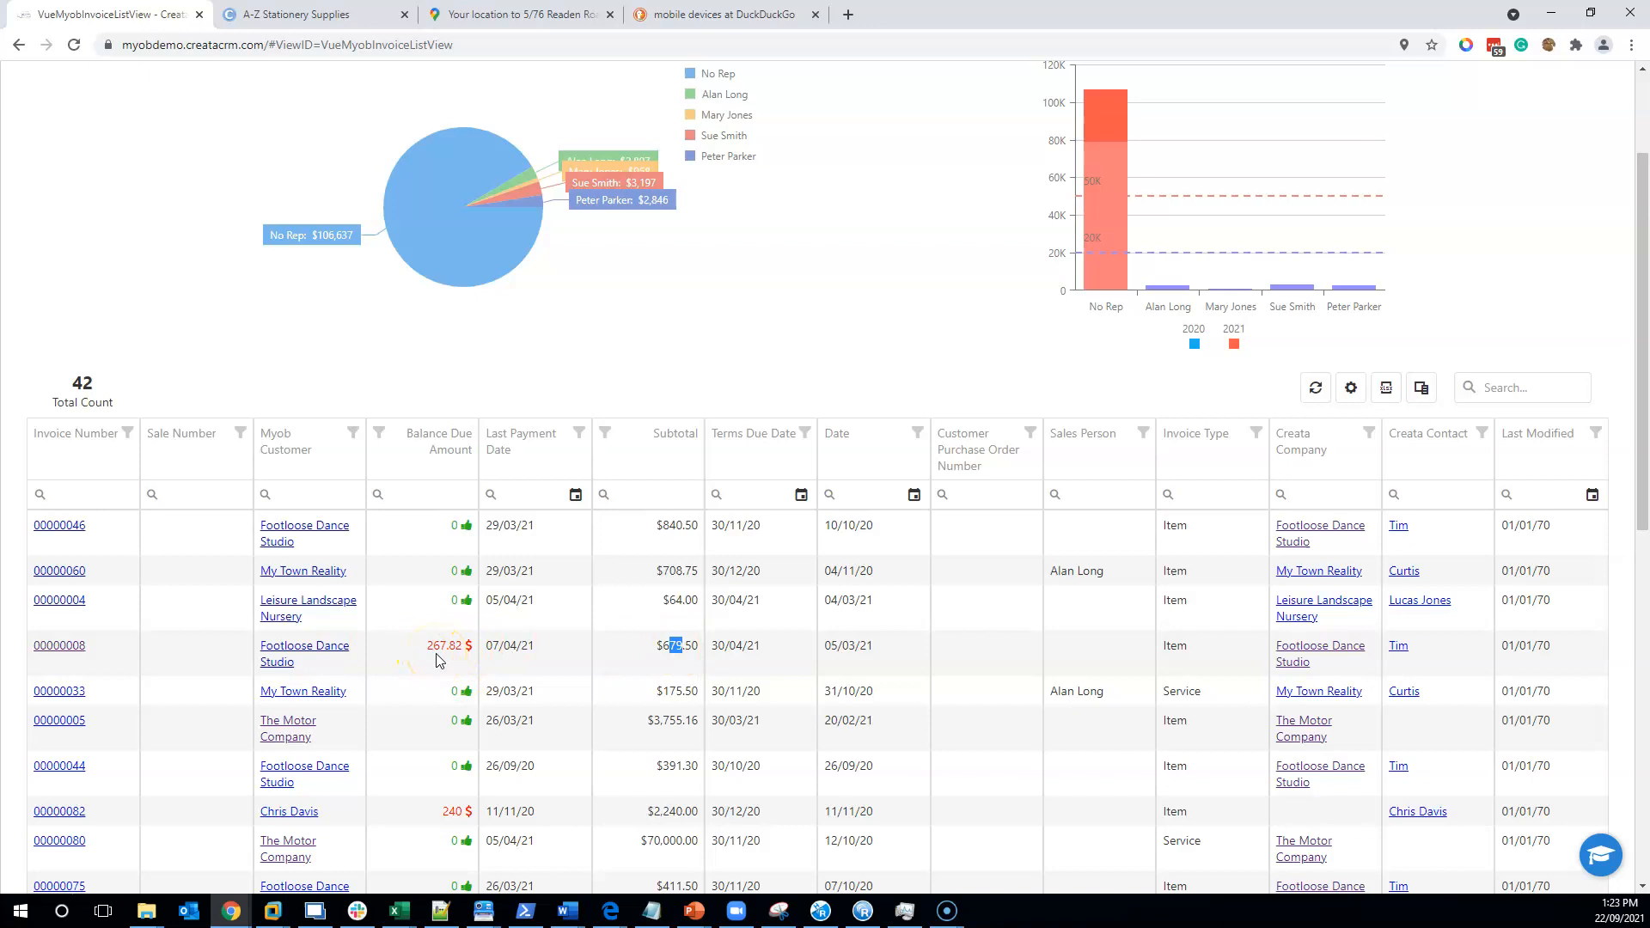
{"action": "left_click", "coordinate": [303, 656]}
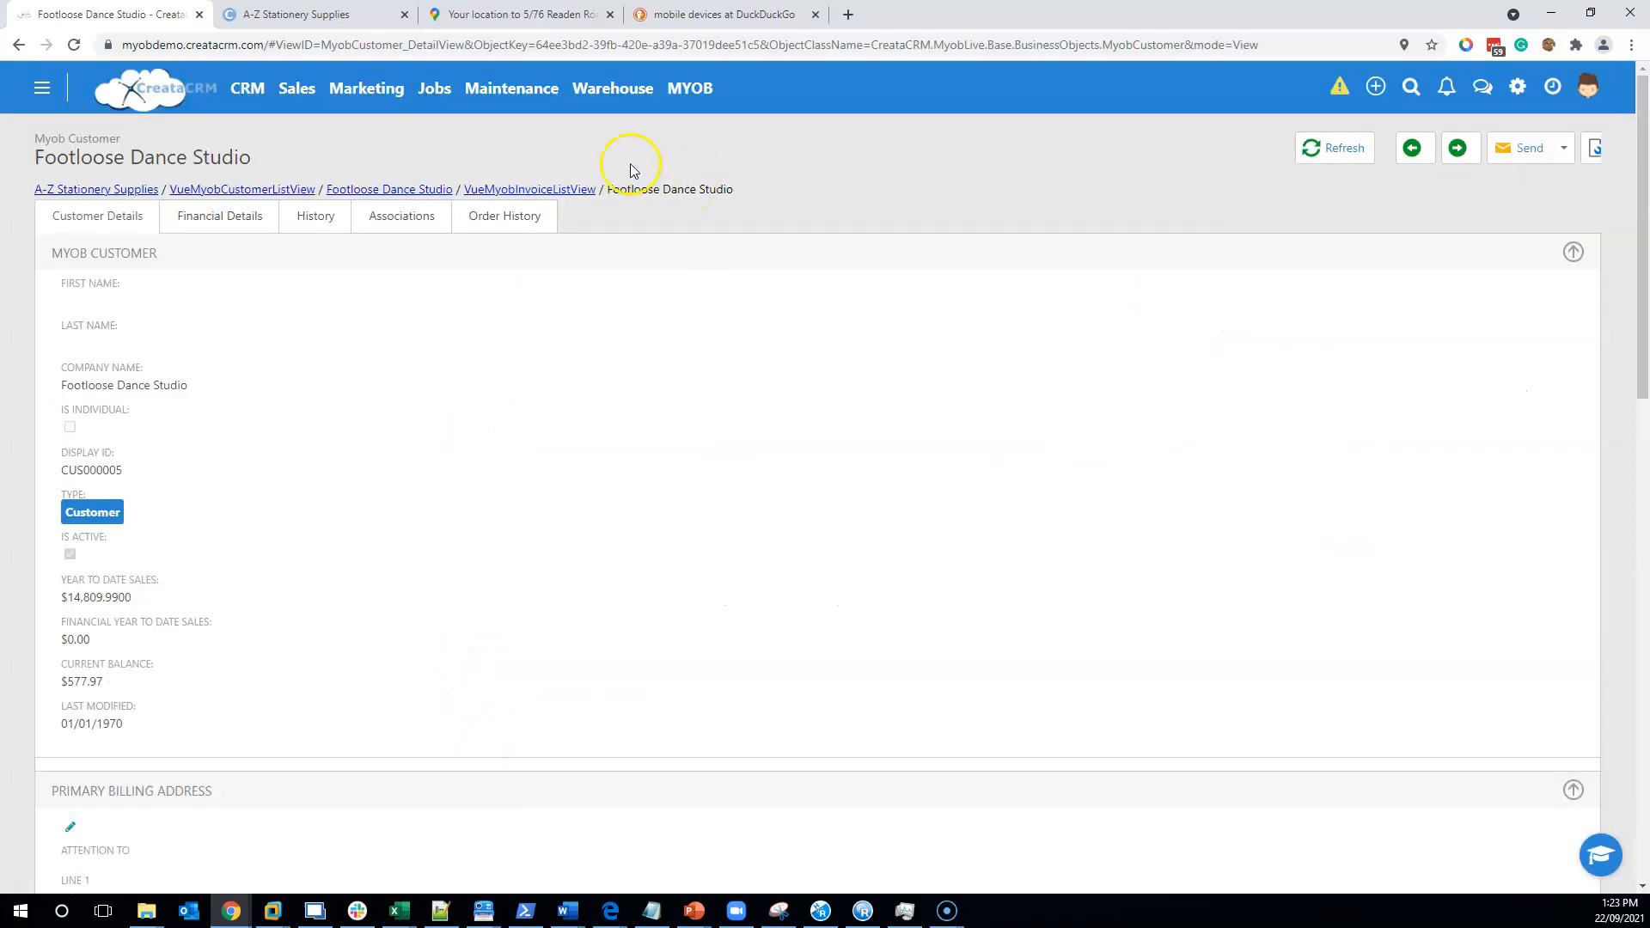
{"action": "left_click", "coordinate": [548, 190]}
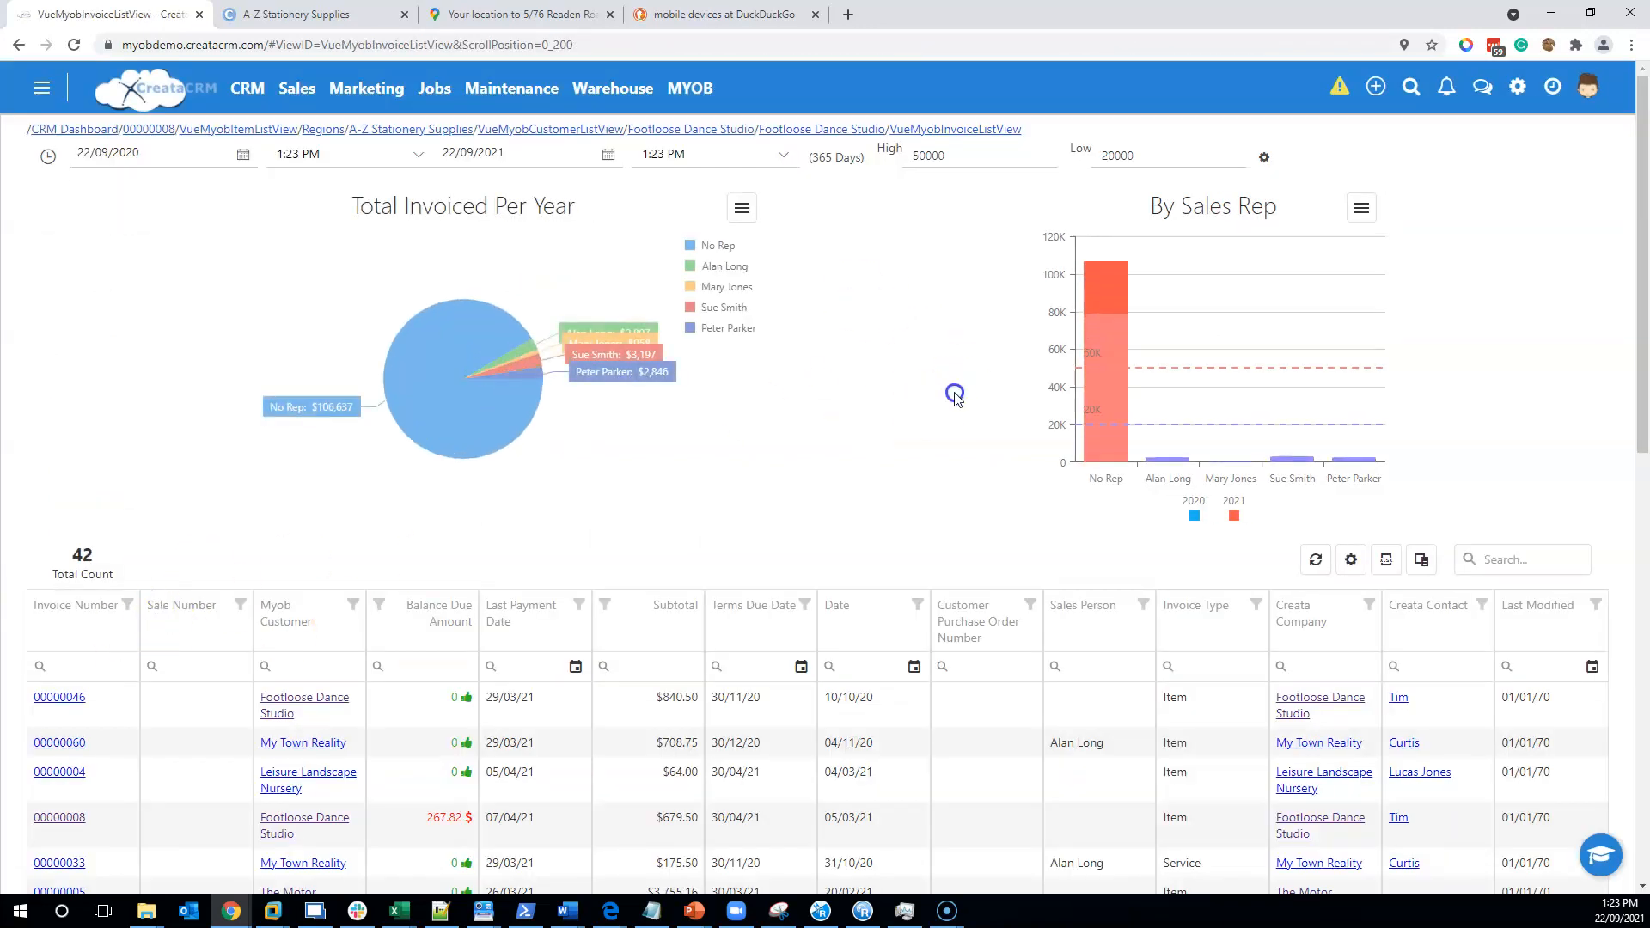
- Open Myob Inventory and browse the 36 items with stock quantities and top-10 sales charts
{"action": "left_click", "coordinate": [690, 88]}
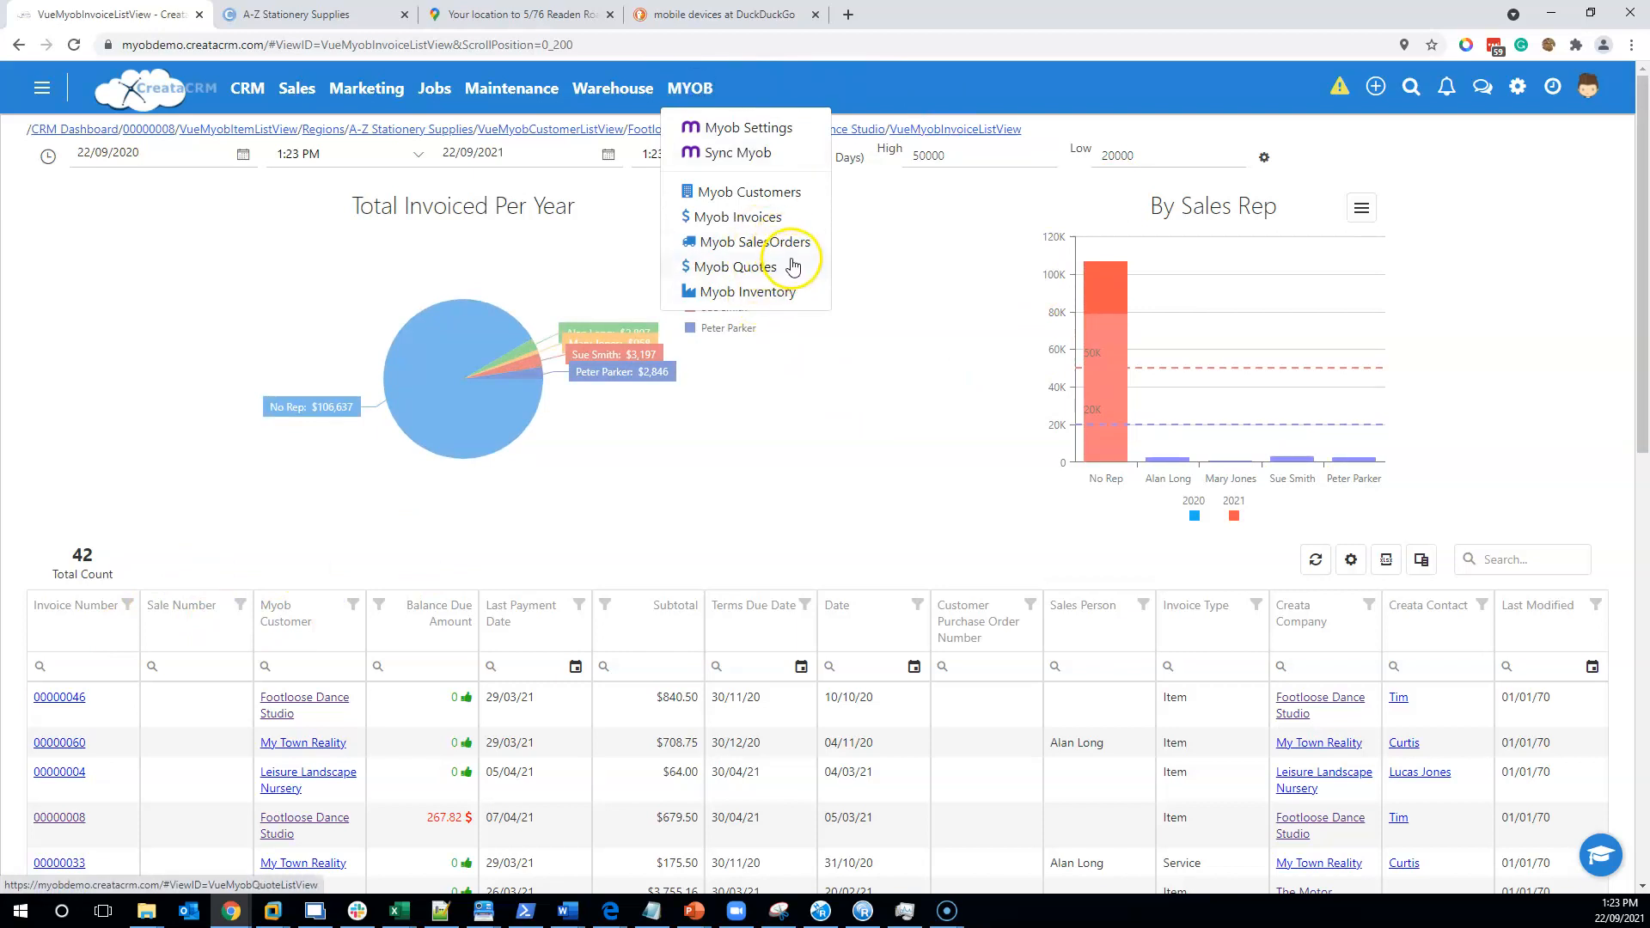
{"action": "left_click", "coordinate": [785, 293]}
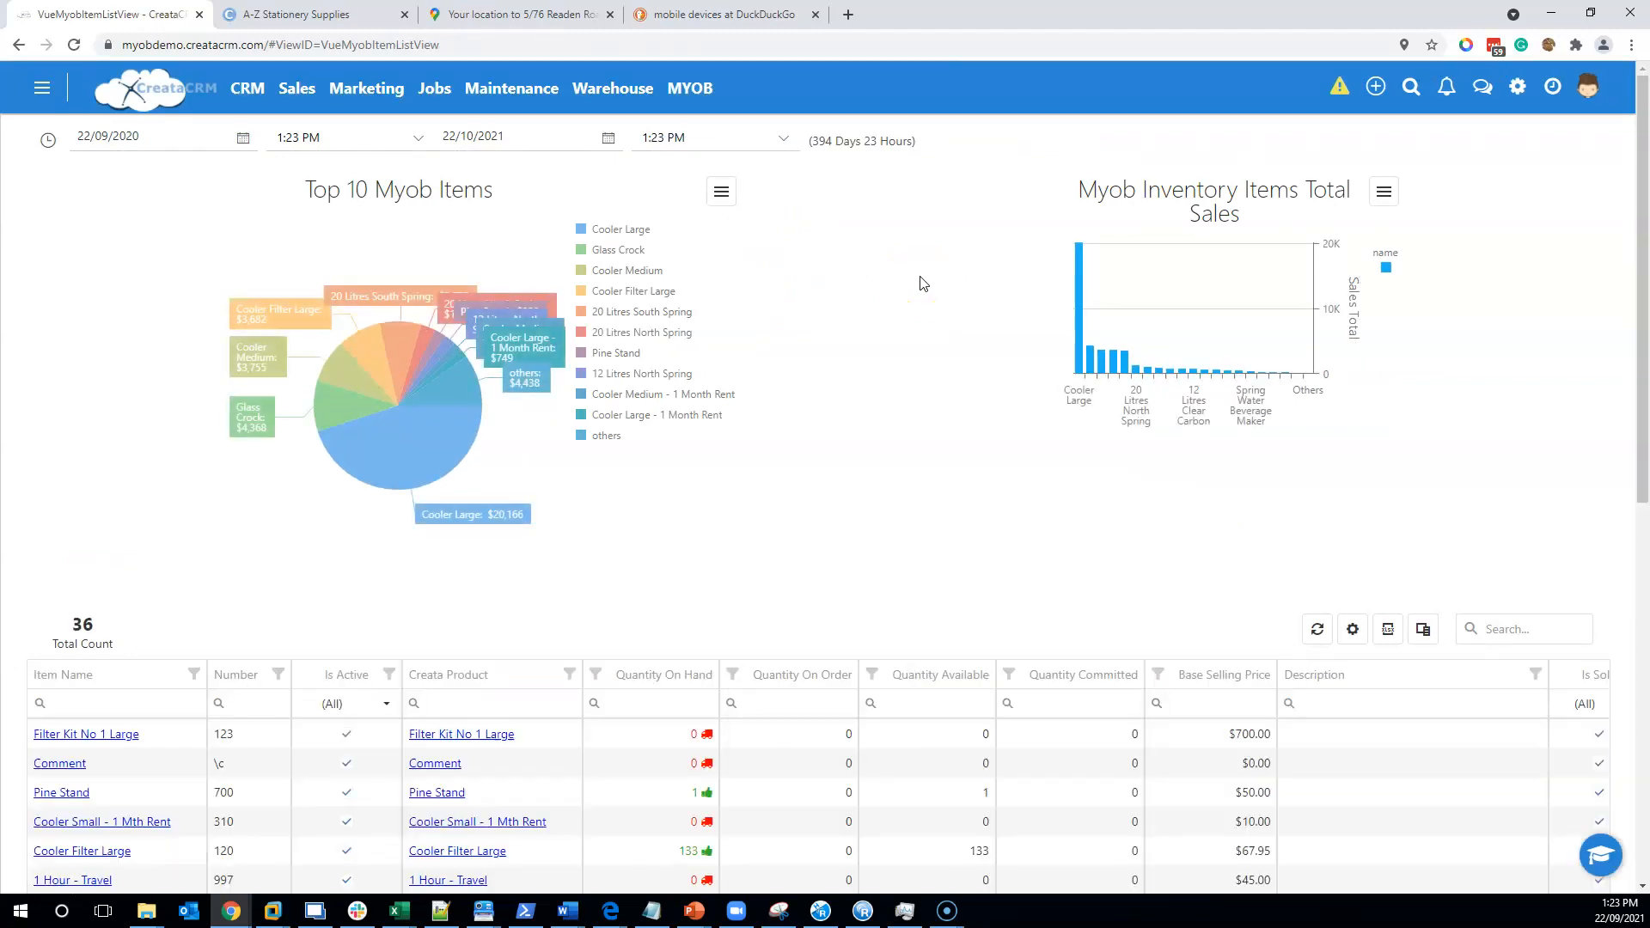
{"action": "scroll", "coordinate": [920, 275], "scroll_direction": "down", "scroll_amount": 3}
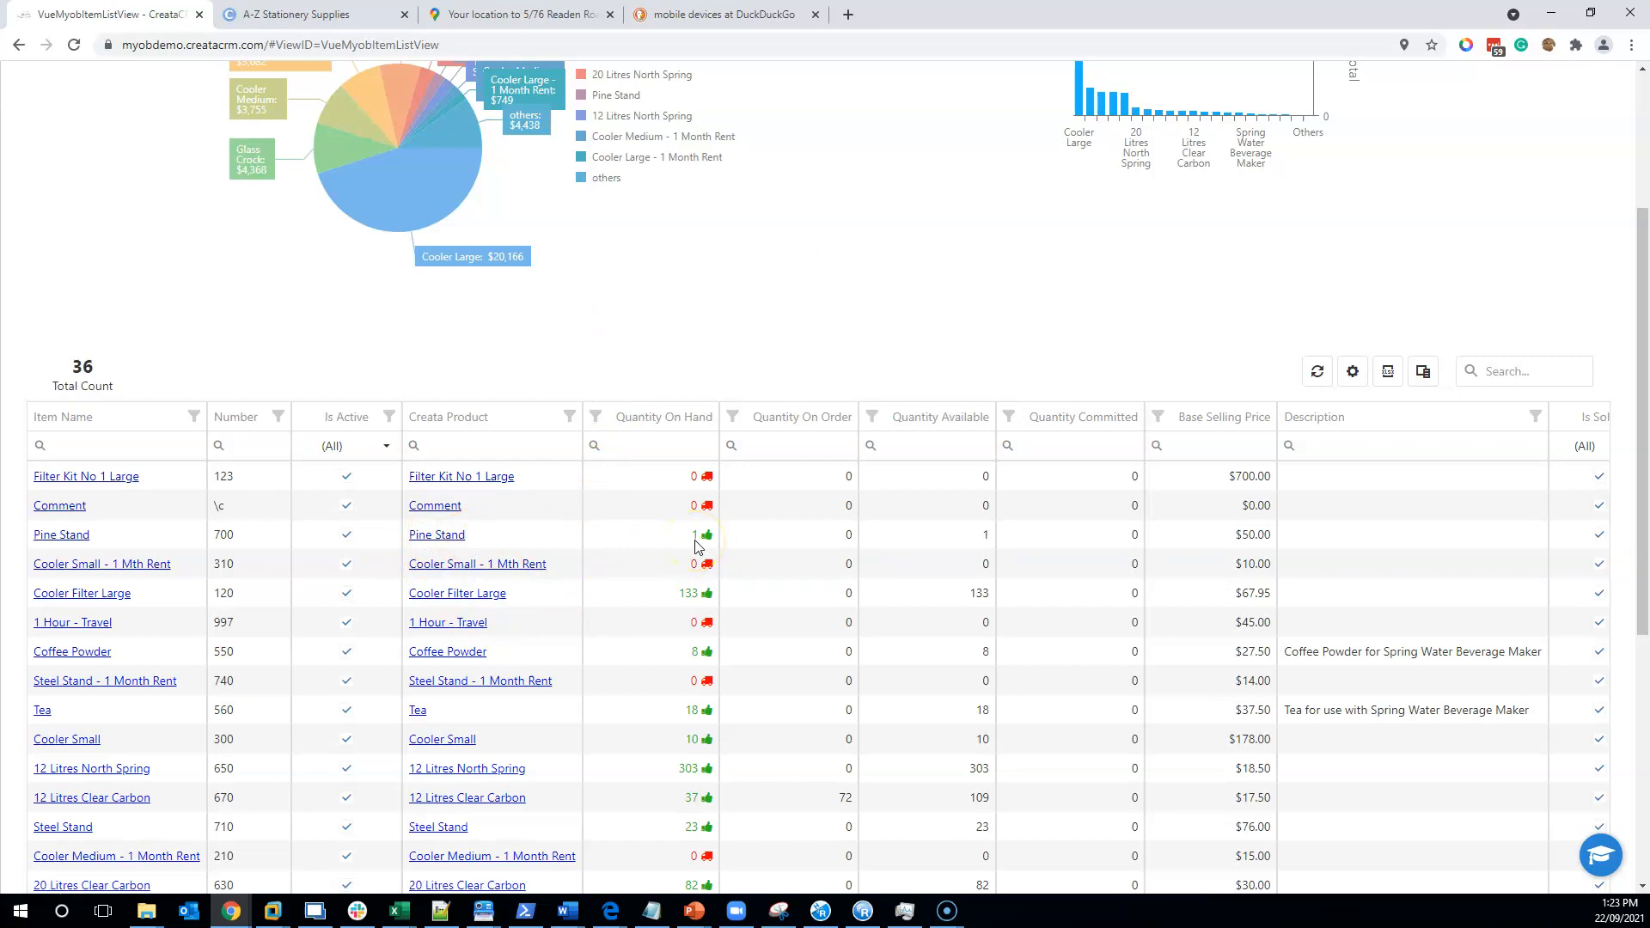
{"action": "scroll", "coordinate": [636, 413], "scroll_direction": "up", "scroll_amount": 3}
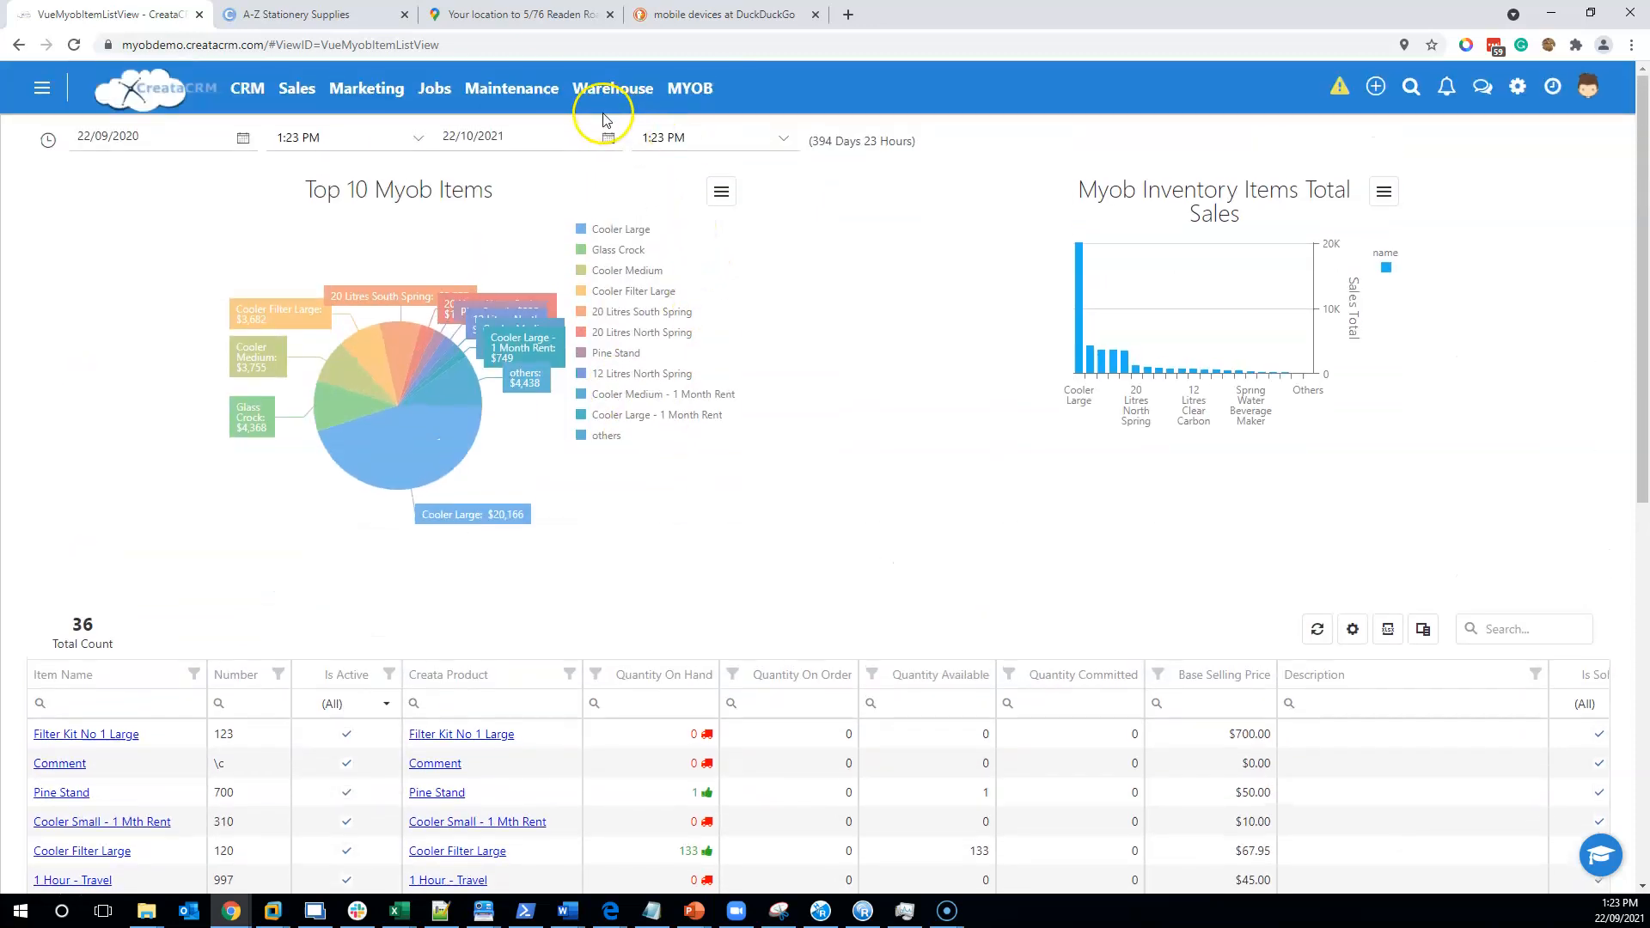
- Look over the Warehouse menu without choosing a page, then bring the MYOB menu back up
{"action": "left_click", "coordinate": [612, 89]}
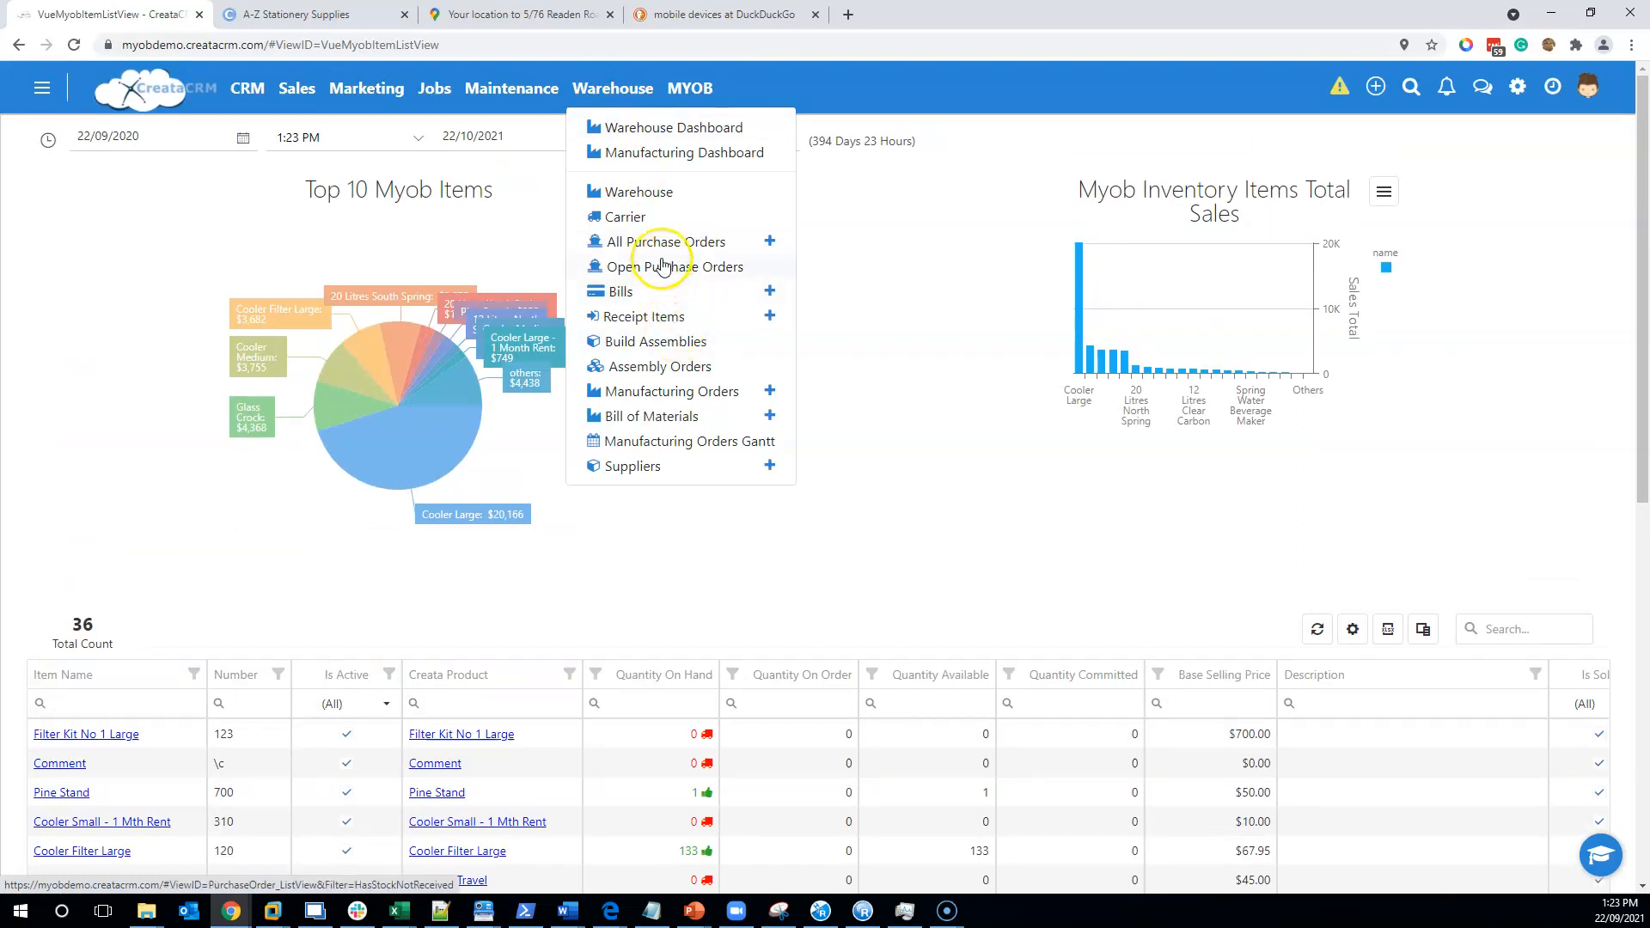
{"action": "left_click", "coordinate": [912, 341]}
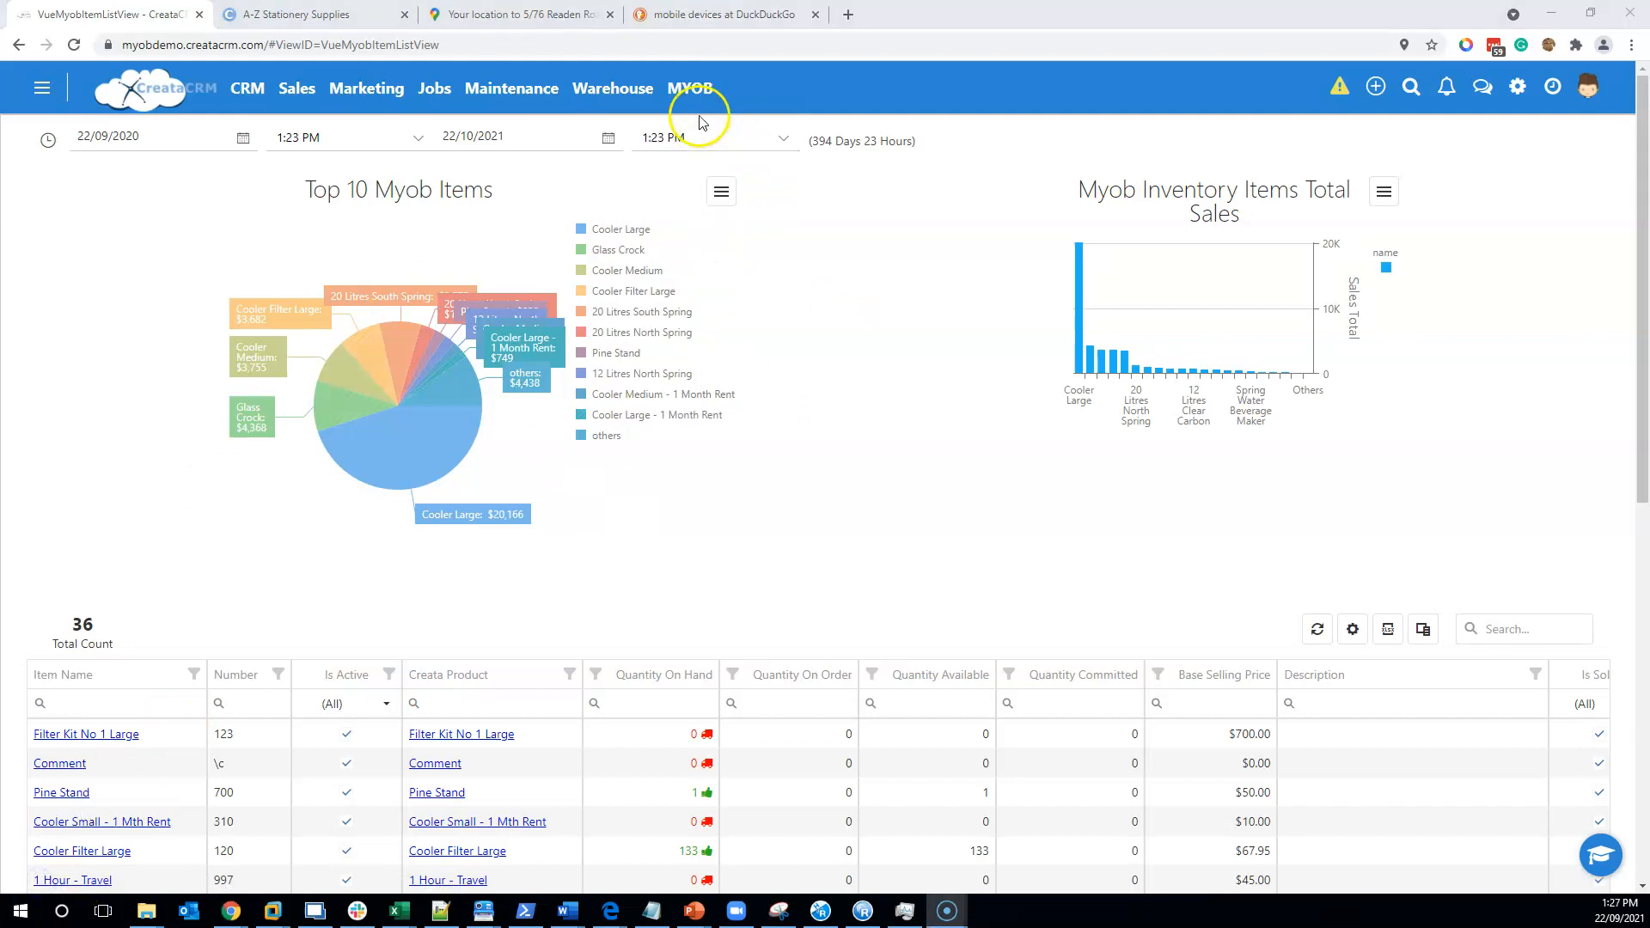
{"action": "left_click", "coordinate": [692, 90]}
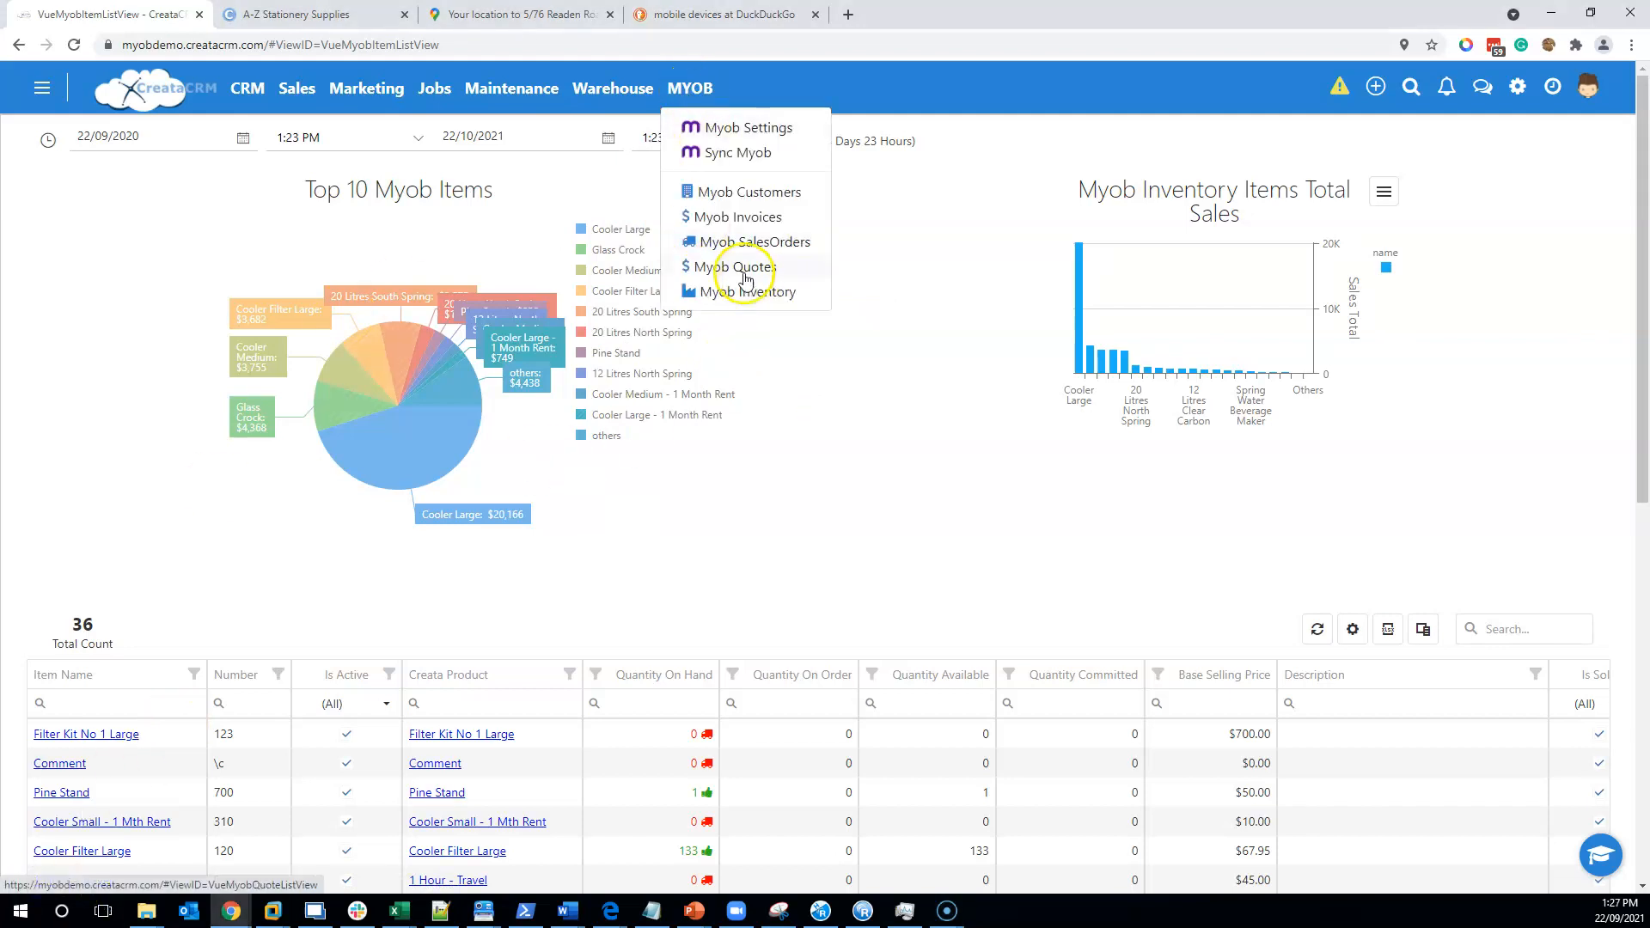
- From Myob Customers, open Footloose Dance Studio and show its three colleagues
{"action": "left_click", "coordinate": [741, 190]}
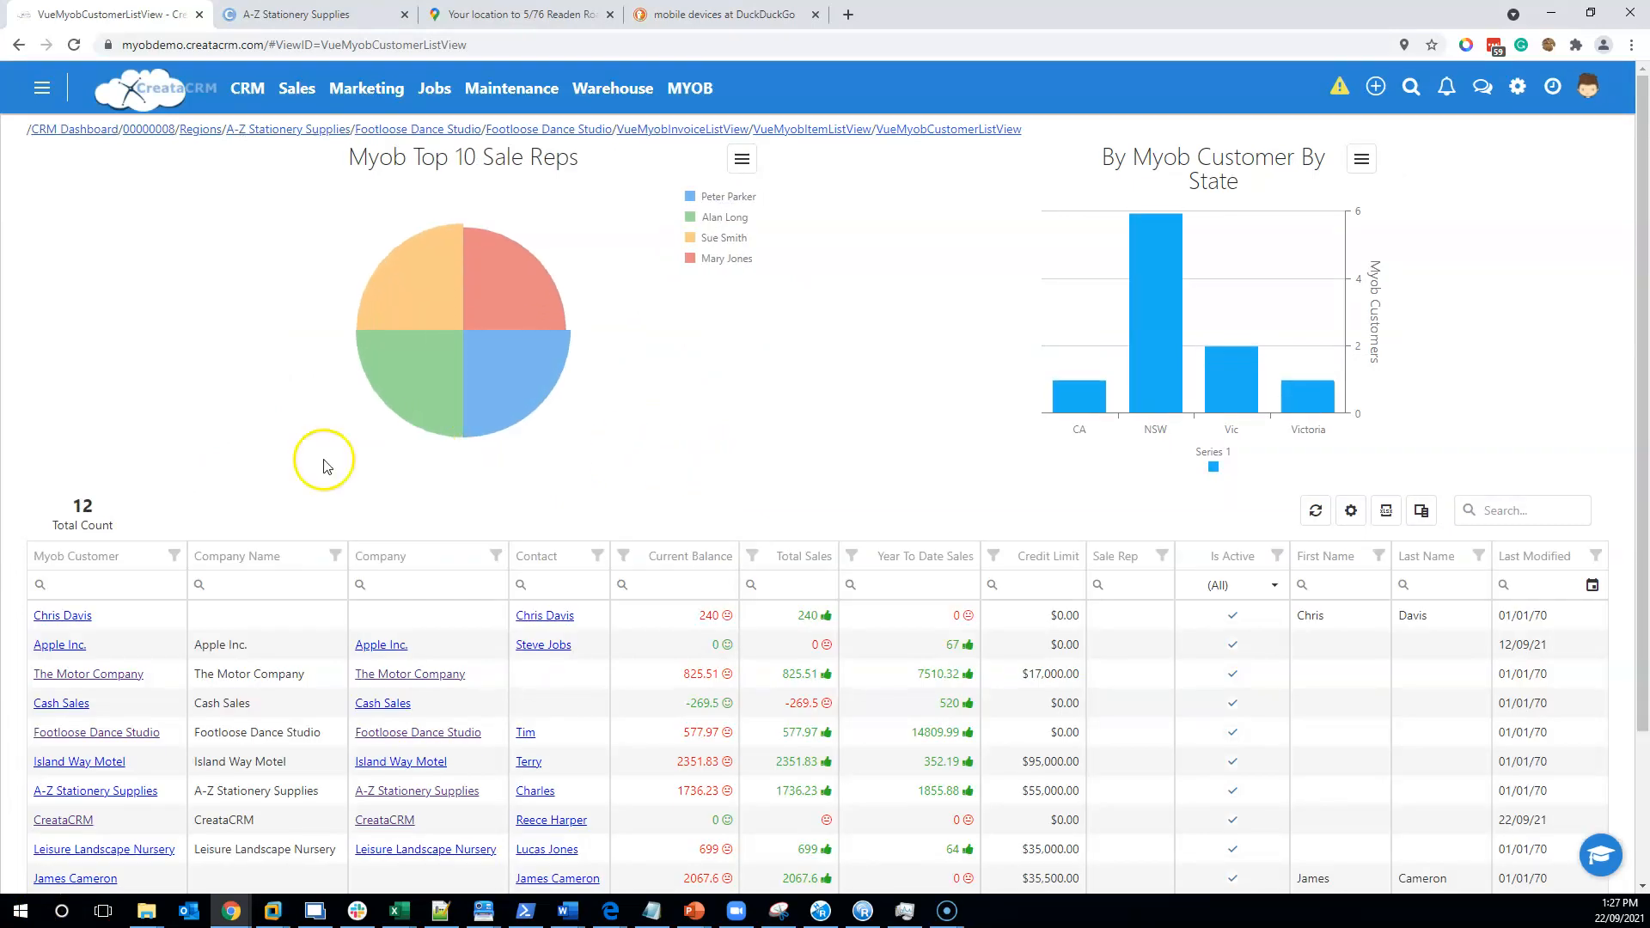
{"action": "scroll", "coordinate": [222, 464], "scroll_direction": "down", "scroll_amount": 3}
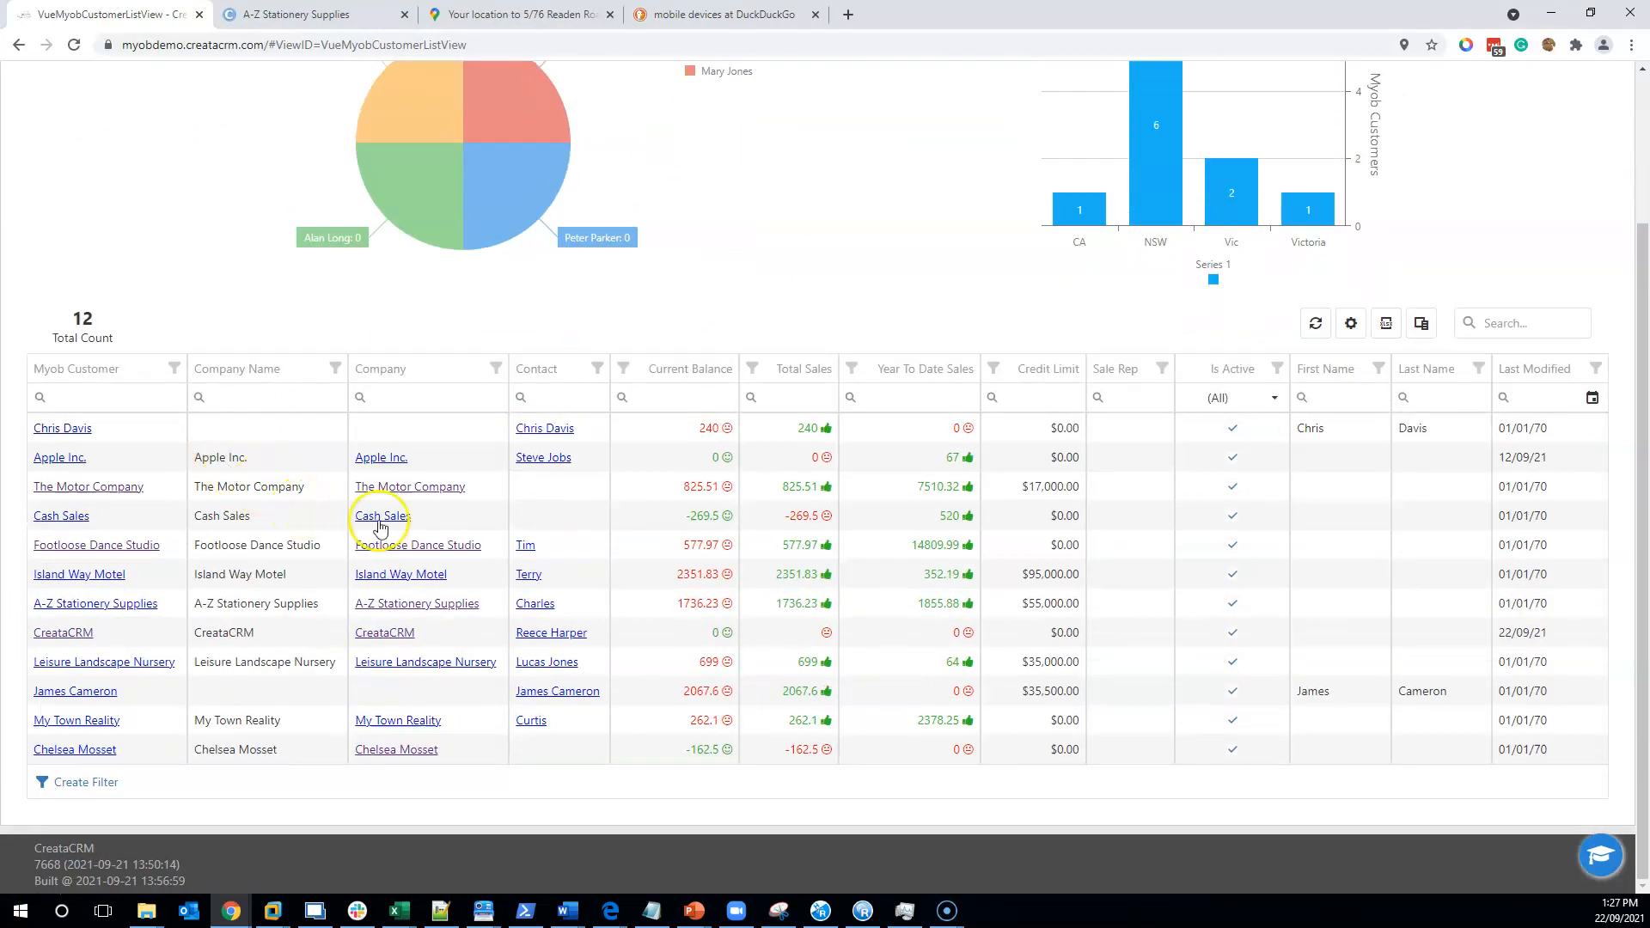
{"action": "left_click", "coordinate": [447, 546]}
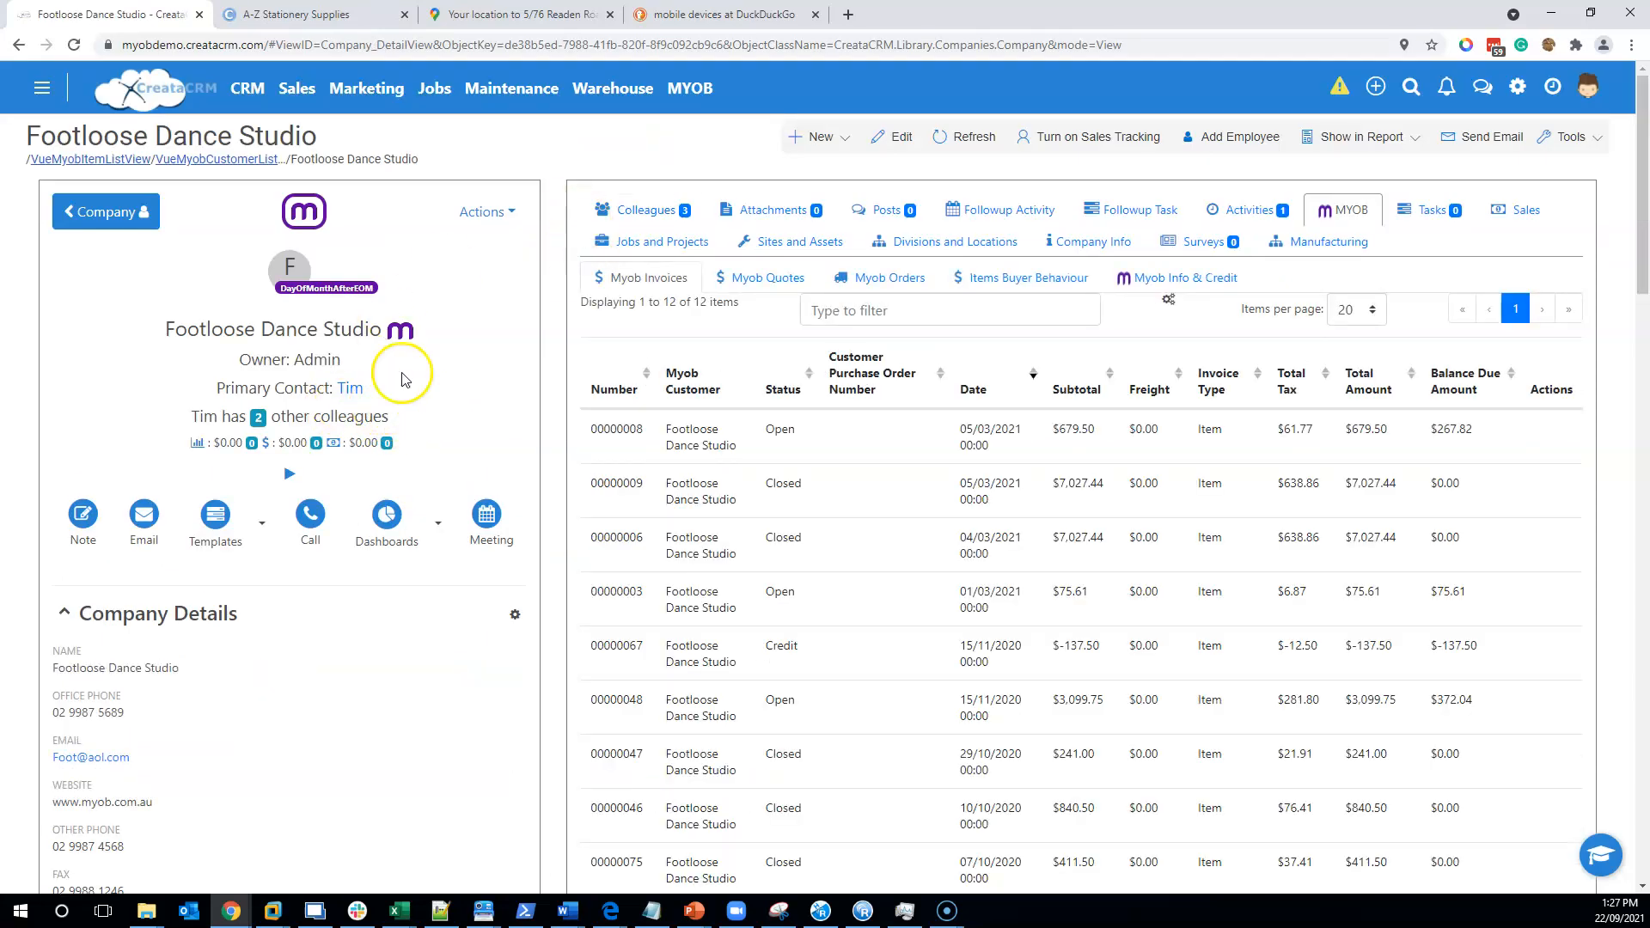
{"action": "left_click", "coordinate": [1358, 207]}
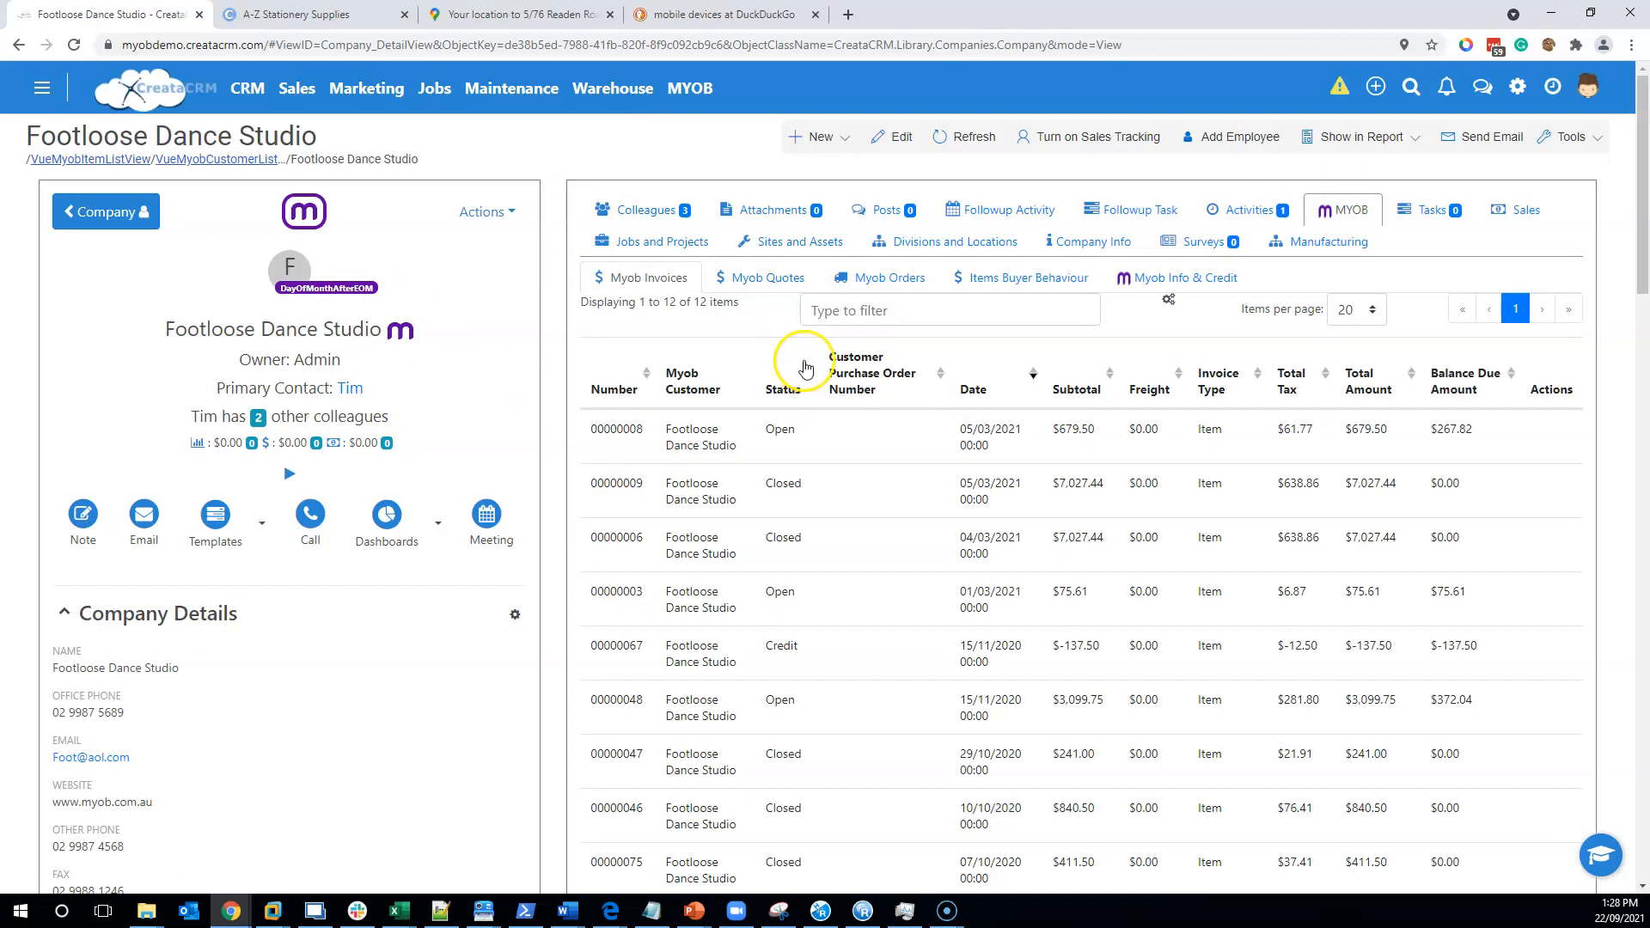
{"action": "left_click", "coordinate": [737, 250]}
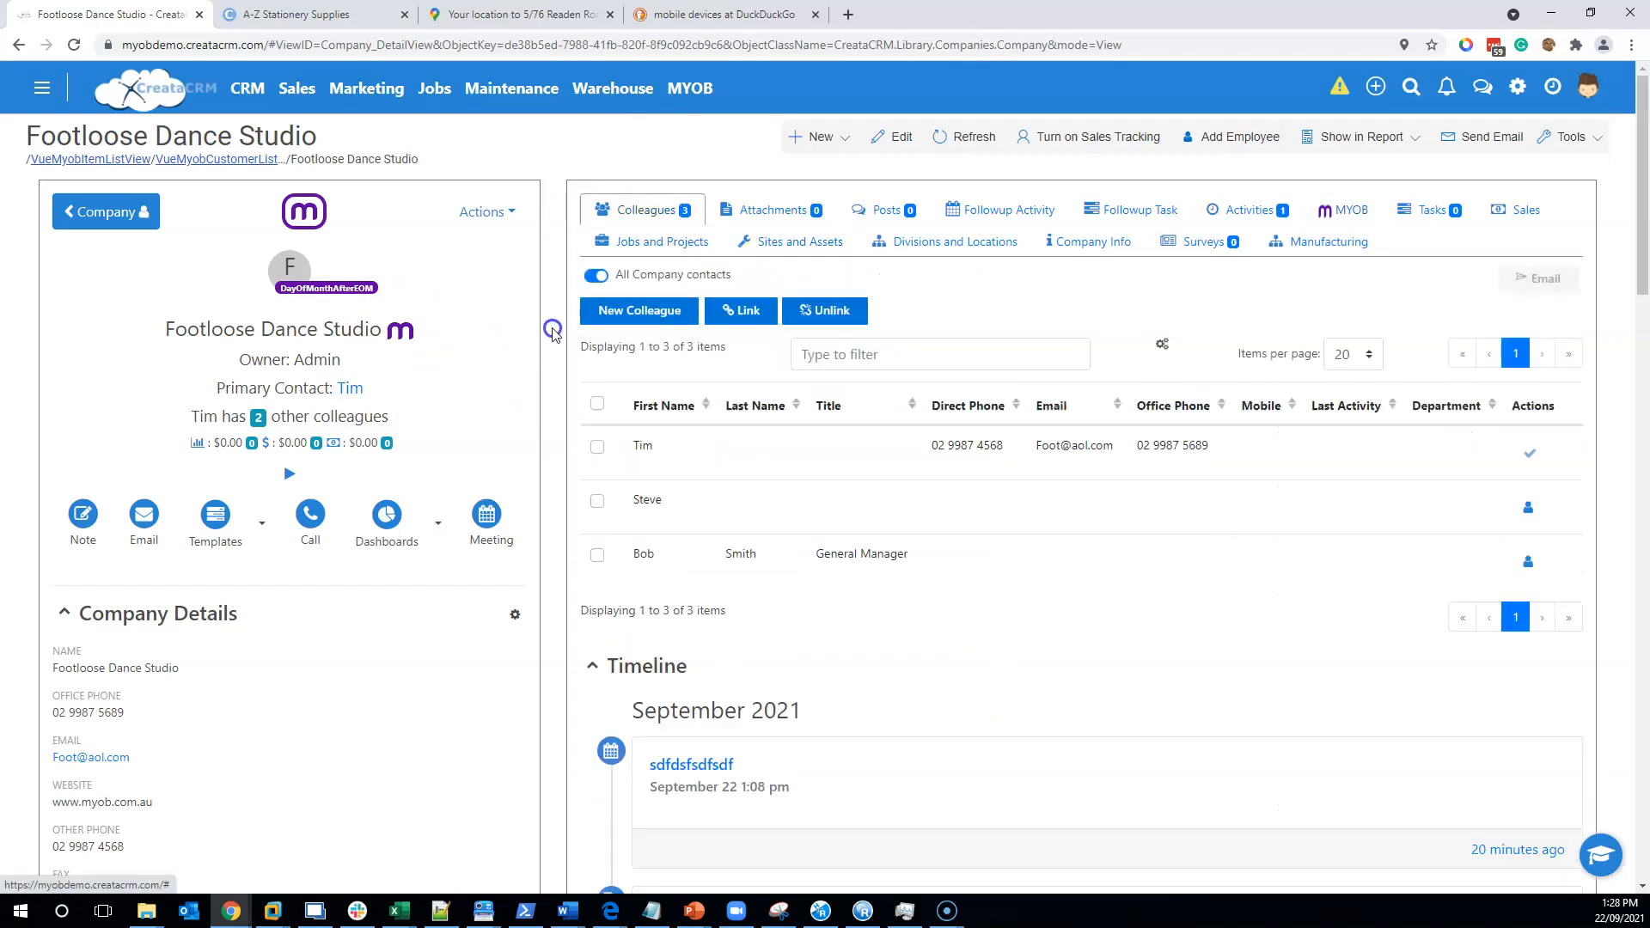
- Reload Footloose Dance Studio's MYOB tab listing all 12 invoices with statuses and amounts
{"action": "left_click", "coordinate": [357, 391]}
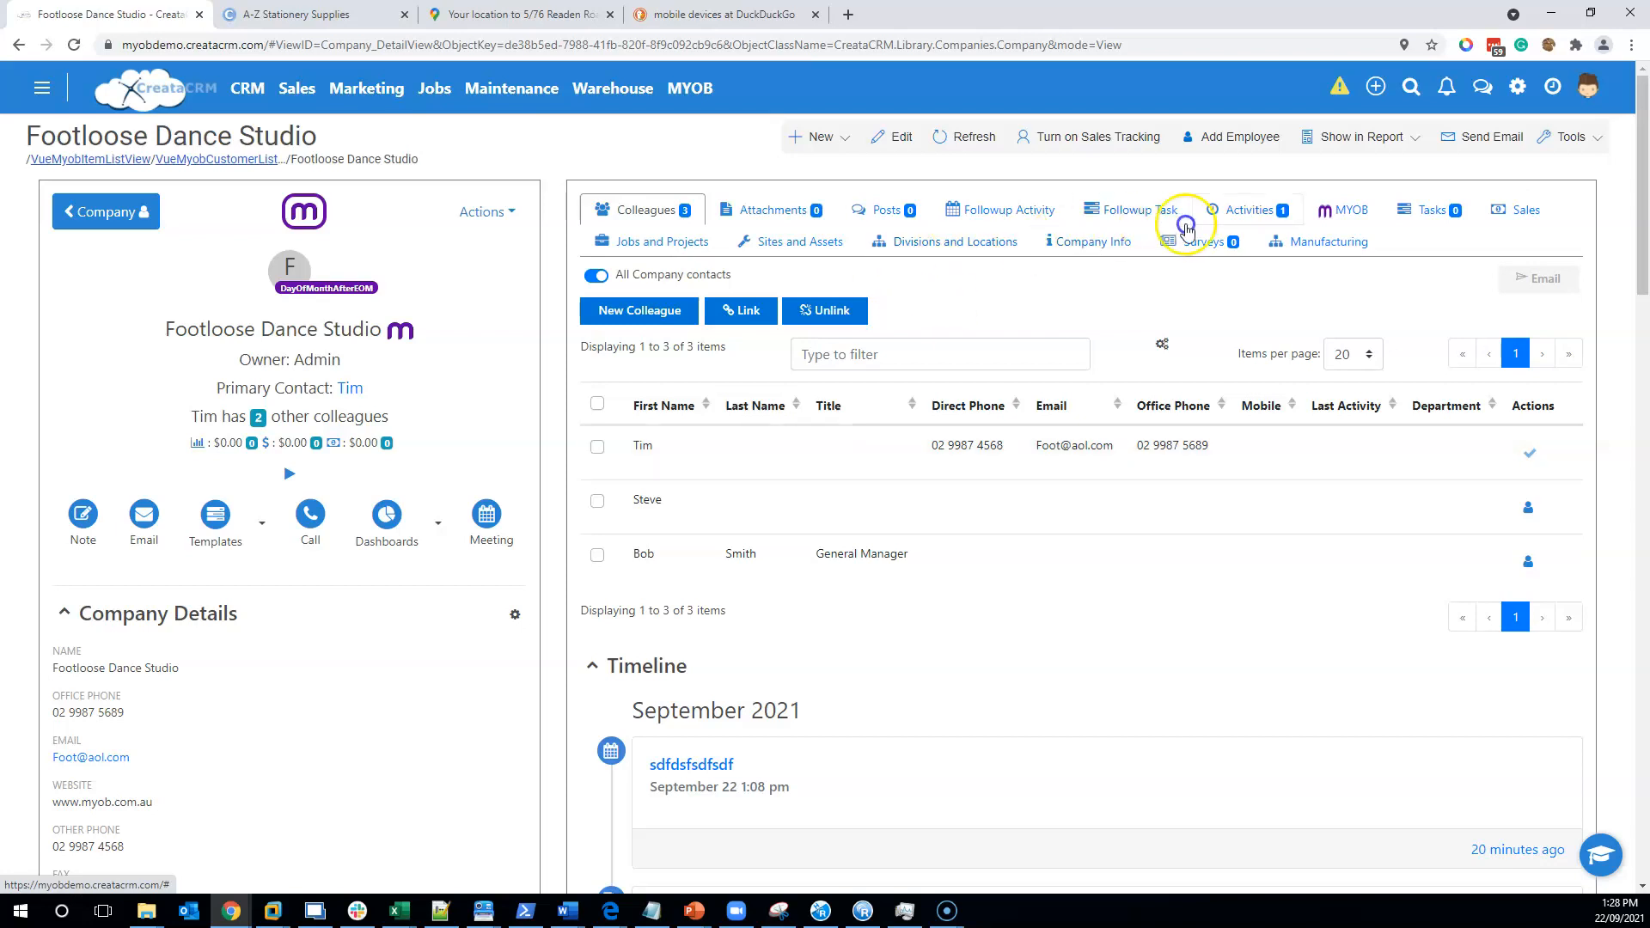
{"action": "left_click", "coordinate": [1342, 206]}
{"action": "scroll", "coordinate": [884, 582], "scroll_direction": "down", "scroll_amount": 5}
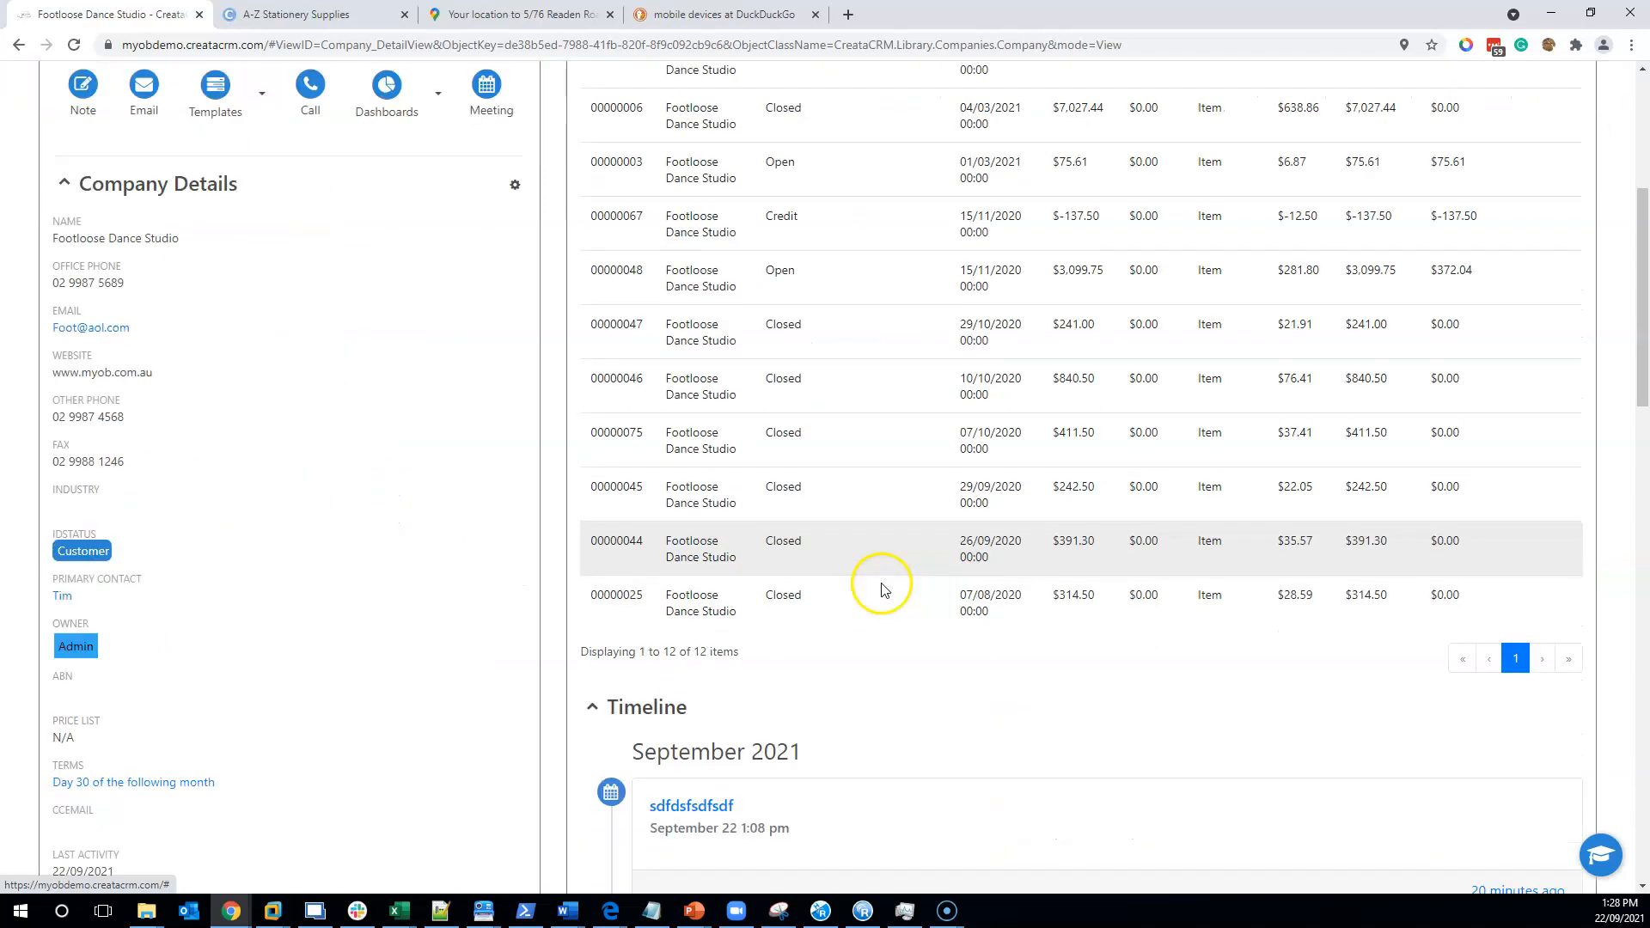
{"action": "scroll", "coordinate": [884, 582], "scroll_direction": "up", "scroll_amount": 5}
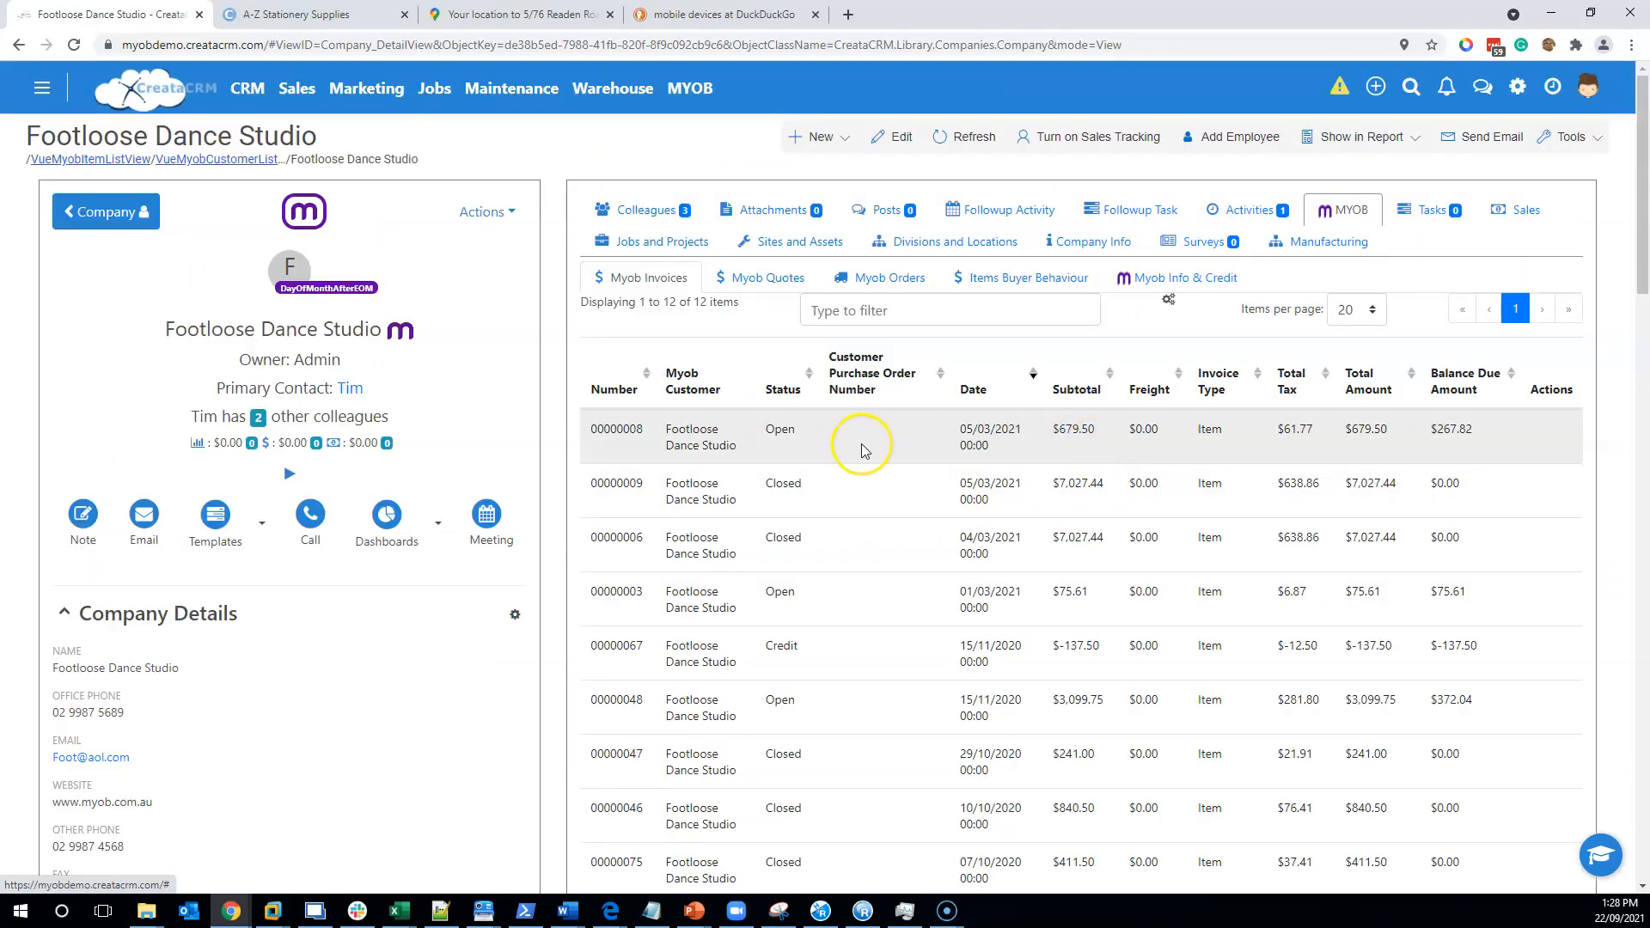
{"action": "double_click", "coordinate": [768, 432]}
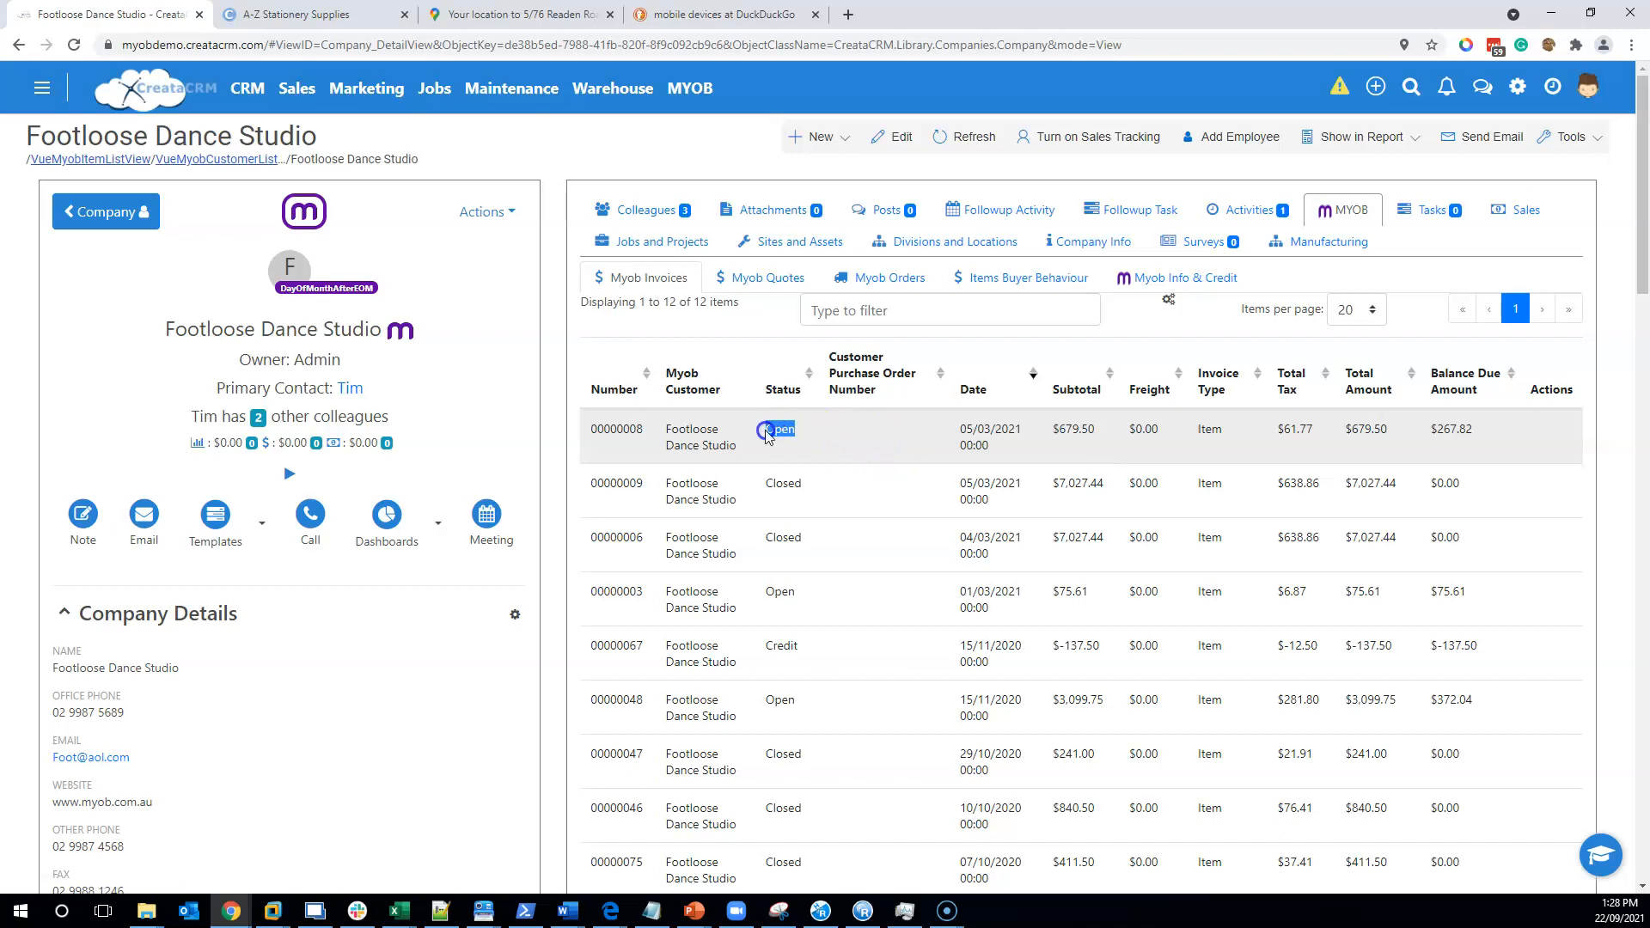
{"action": "left_click", "coordinate": [700, 457]}
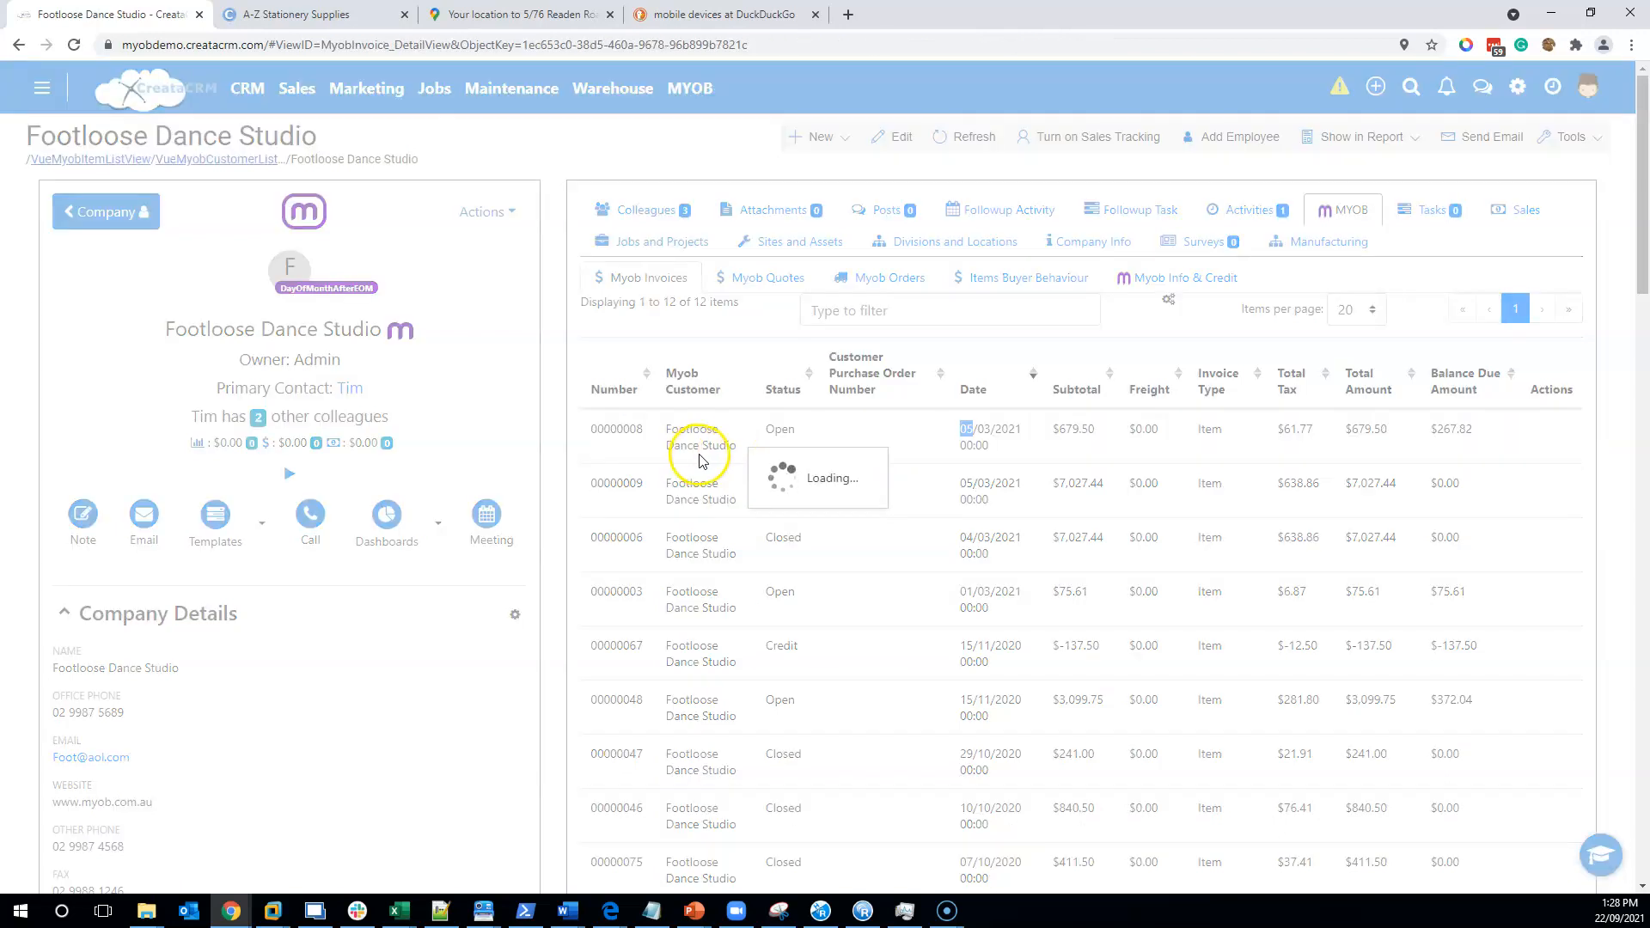
{"action": "scroll", "coordinate": [947, 350], "scroll_direction": "down", "scroll_amount": 5}
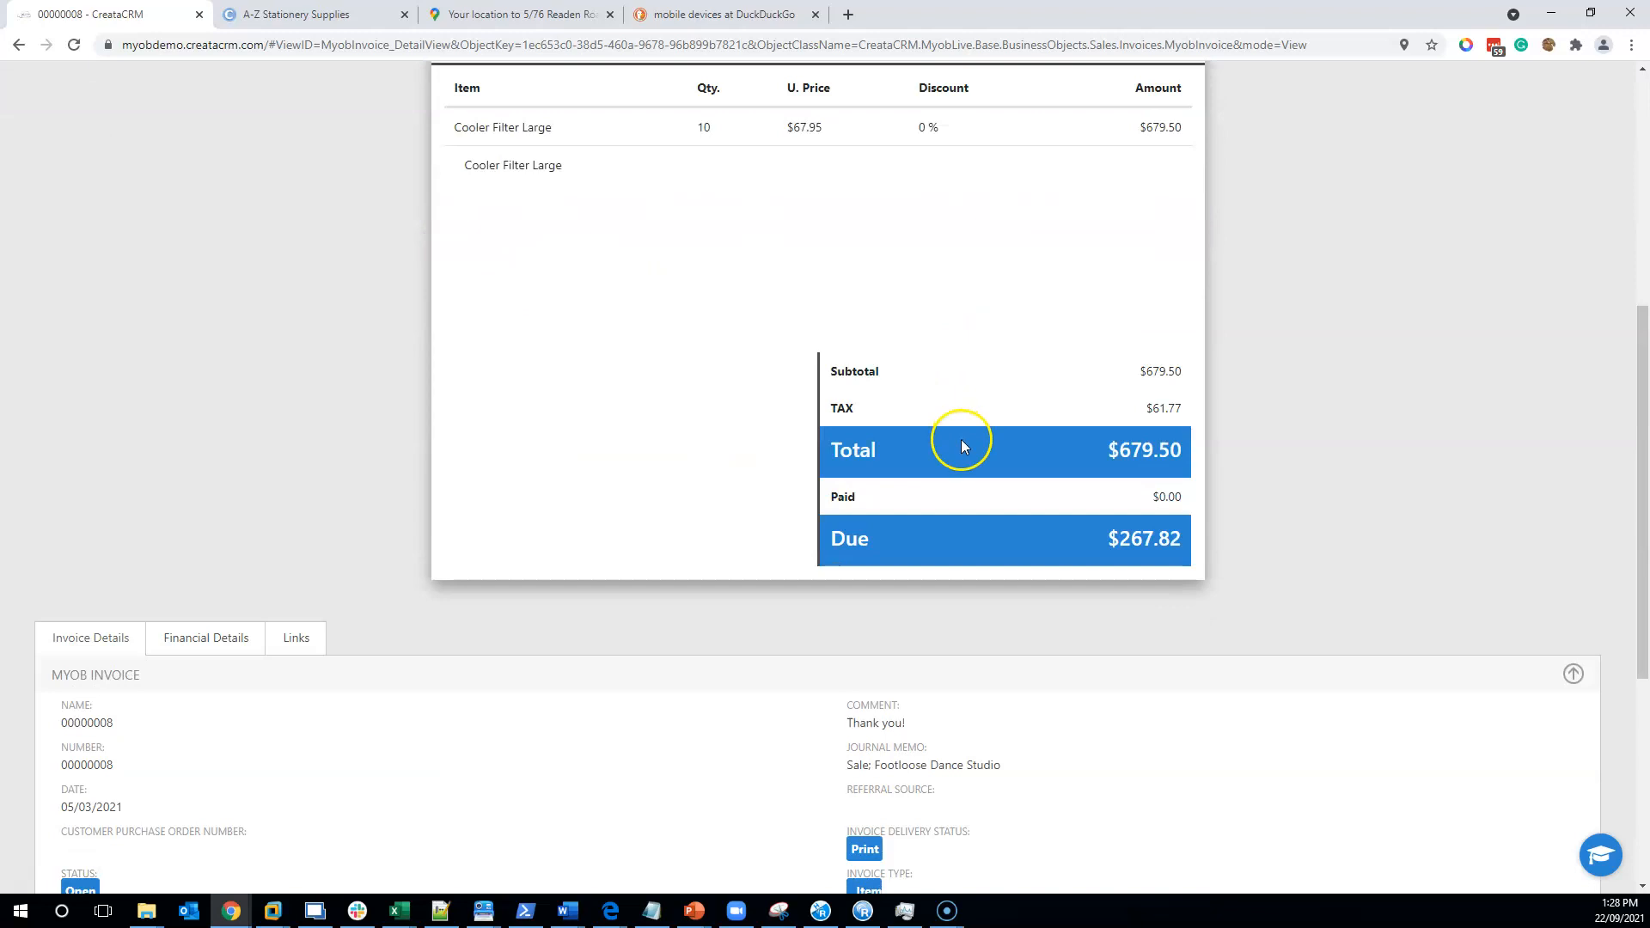
{"action": "scroll", "coordinate": [966, 453], "scroll_direction": "up", "scroll_amount": 5}
{"action": "left_click_drag", "start_coordinate": [931, 468], "coordinate": [1136, 465]}
{"action": "left_click", "coordinate": [962, 451]}
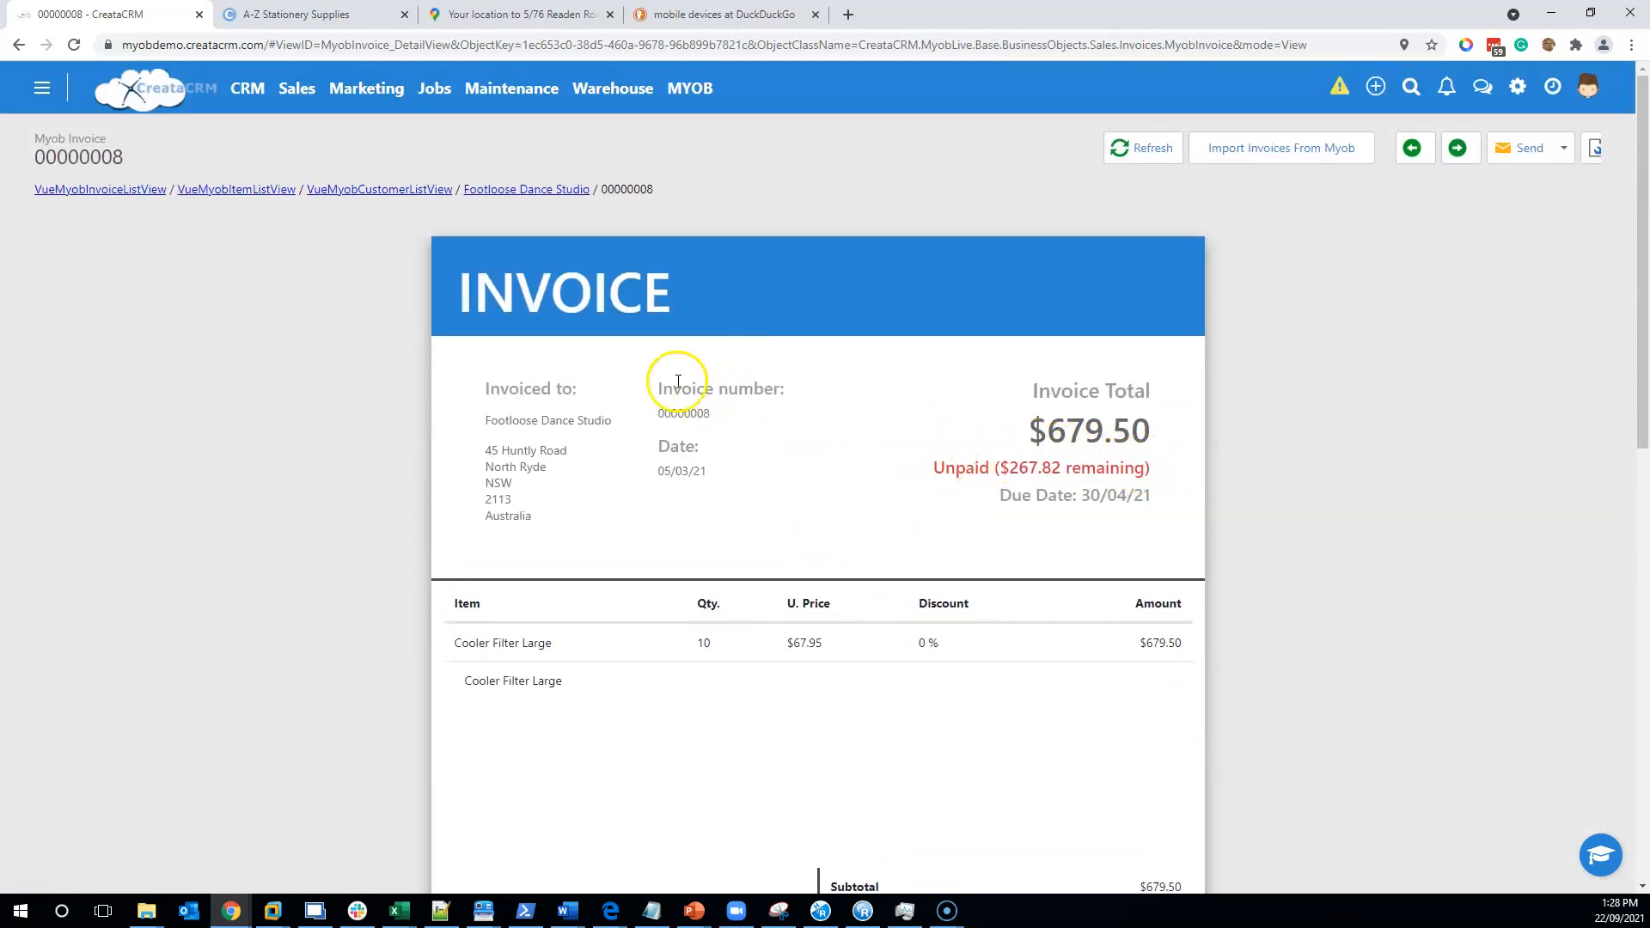
{"action": "left_click", "coordinate": [532, 191]}
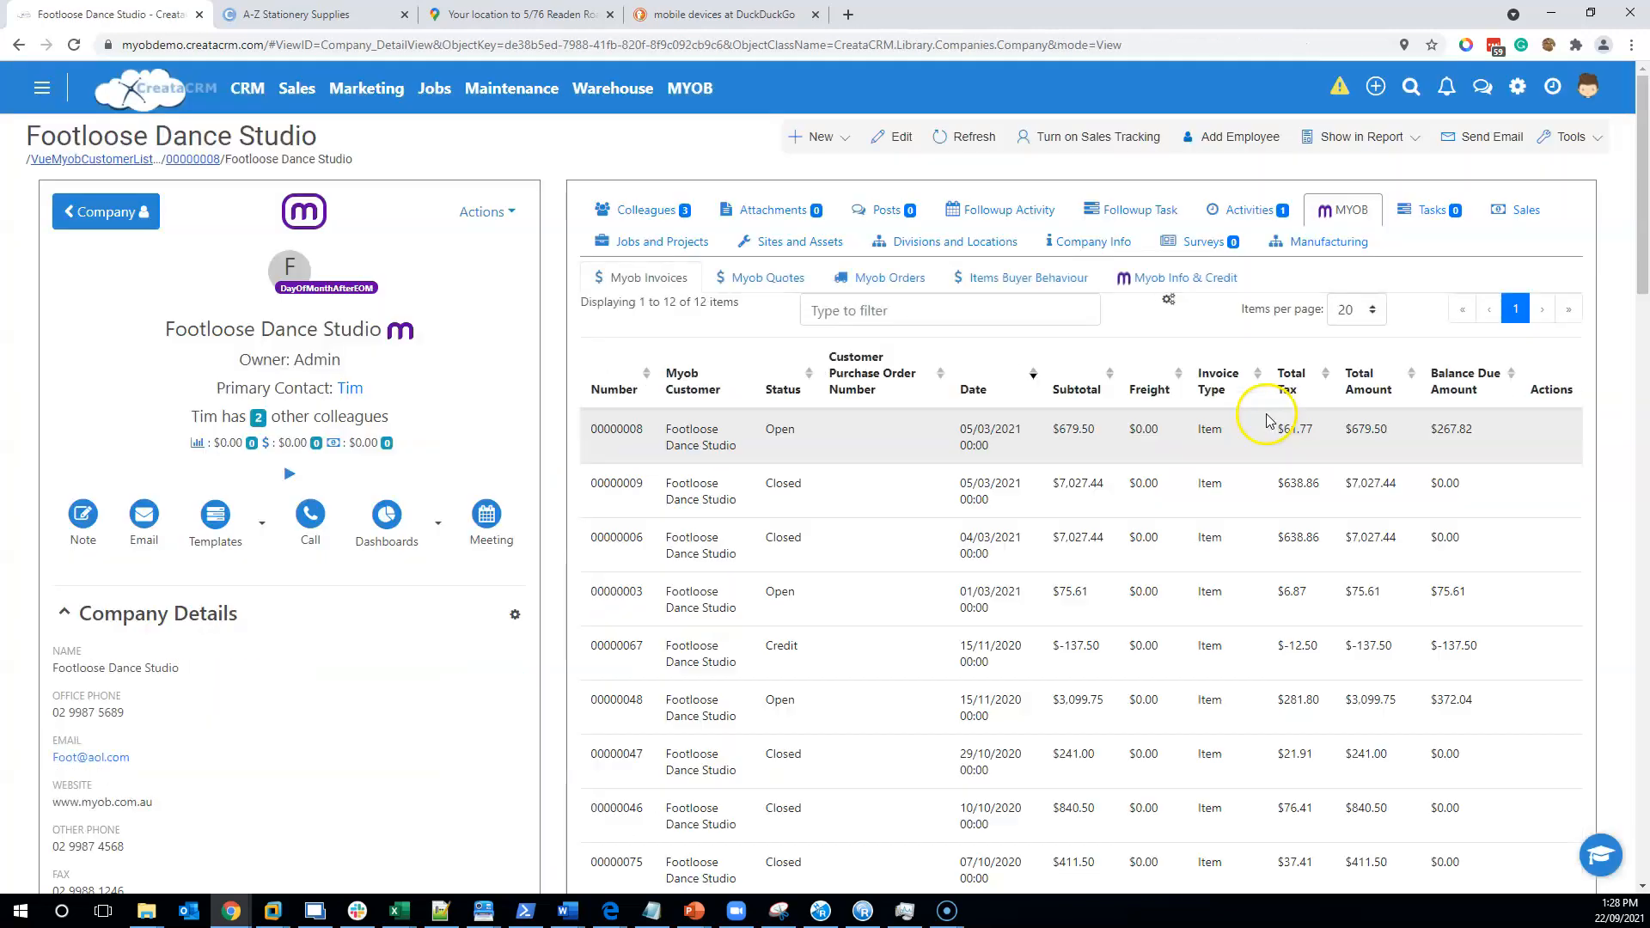
- Open the Myob Info & Credit sub-tab and review the $577.97 balance and total sales
{"action": "left_click", "coordinate": [1181, 277]}
{"action": "scroll", "coordinate": [862, 513], "scroll_direction": "down", "scroll_amount": 1}
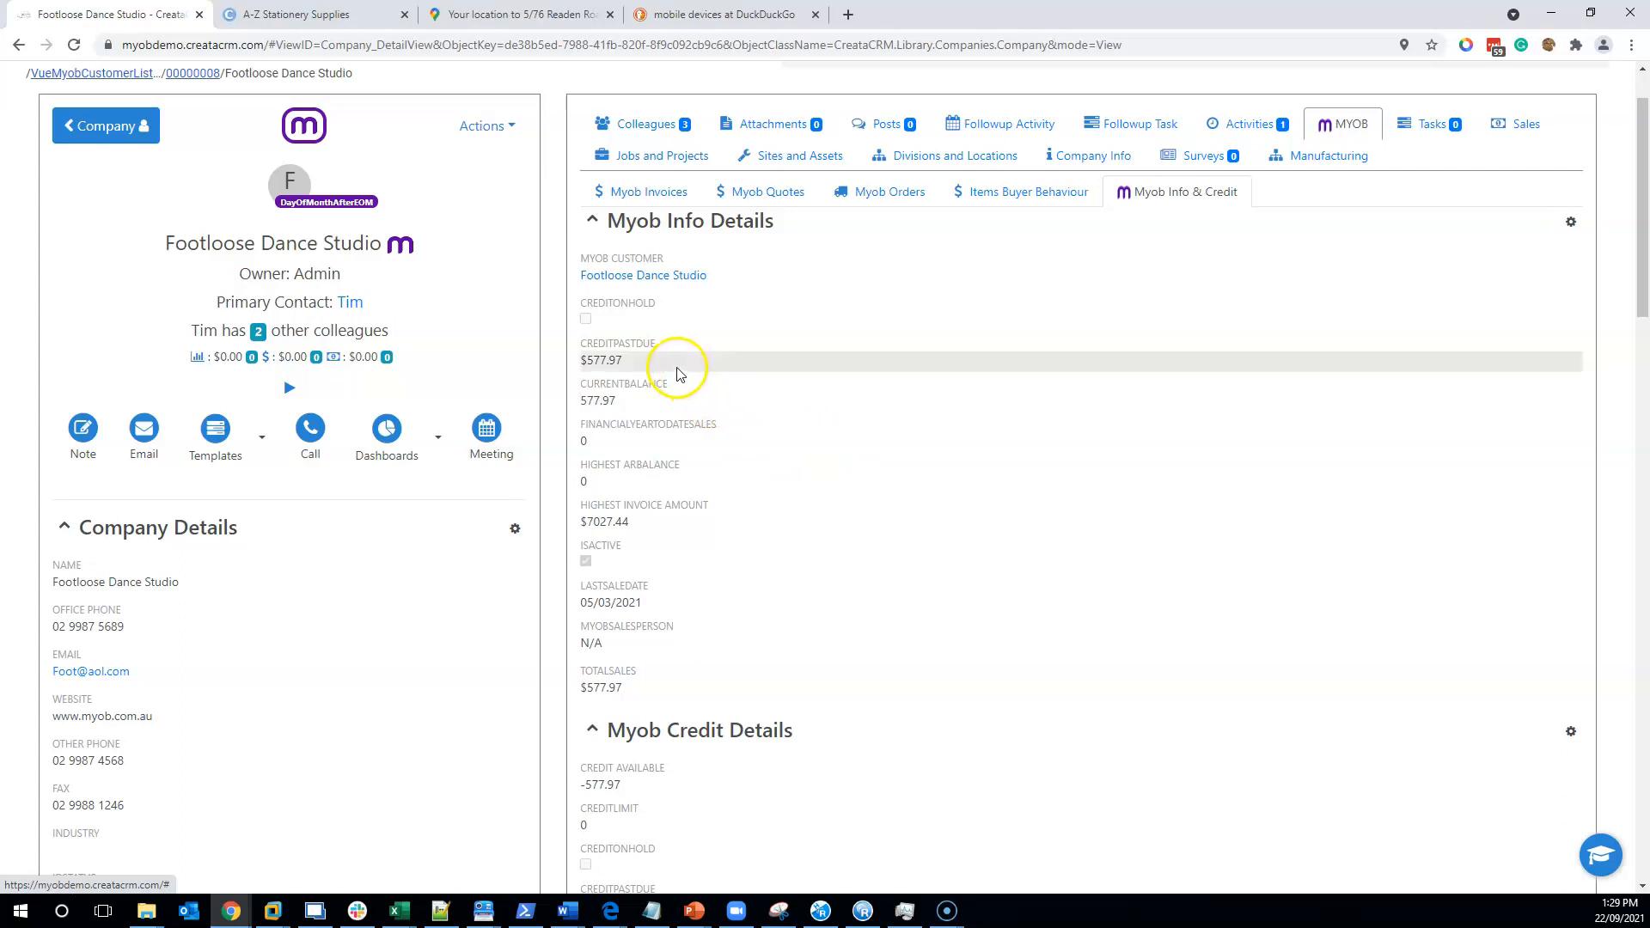
{"action": "scroll", "coordinate": [682, 434], "scroll_direction": "down", "scroll_amount": 2}
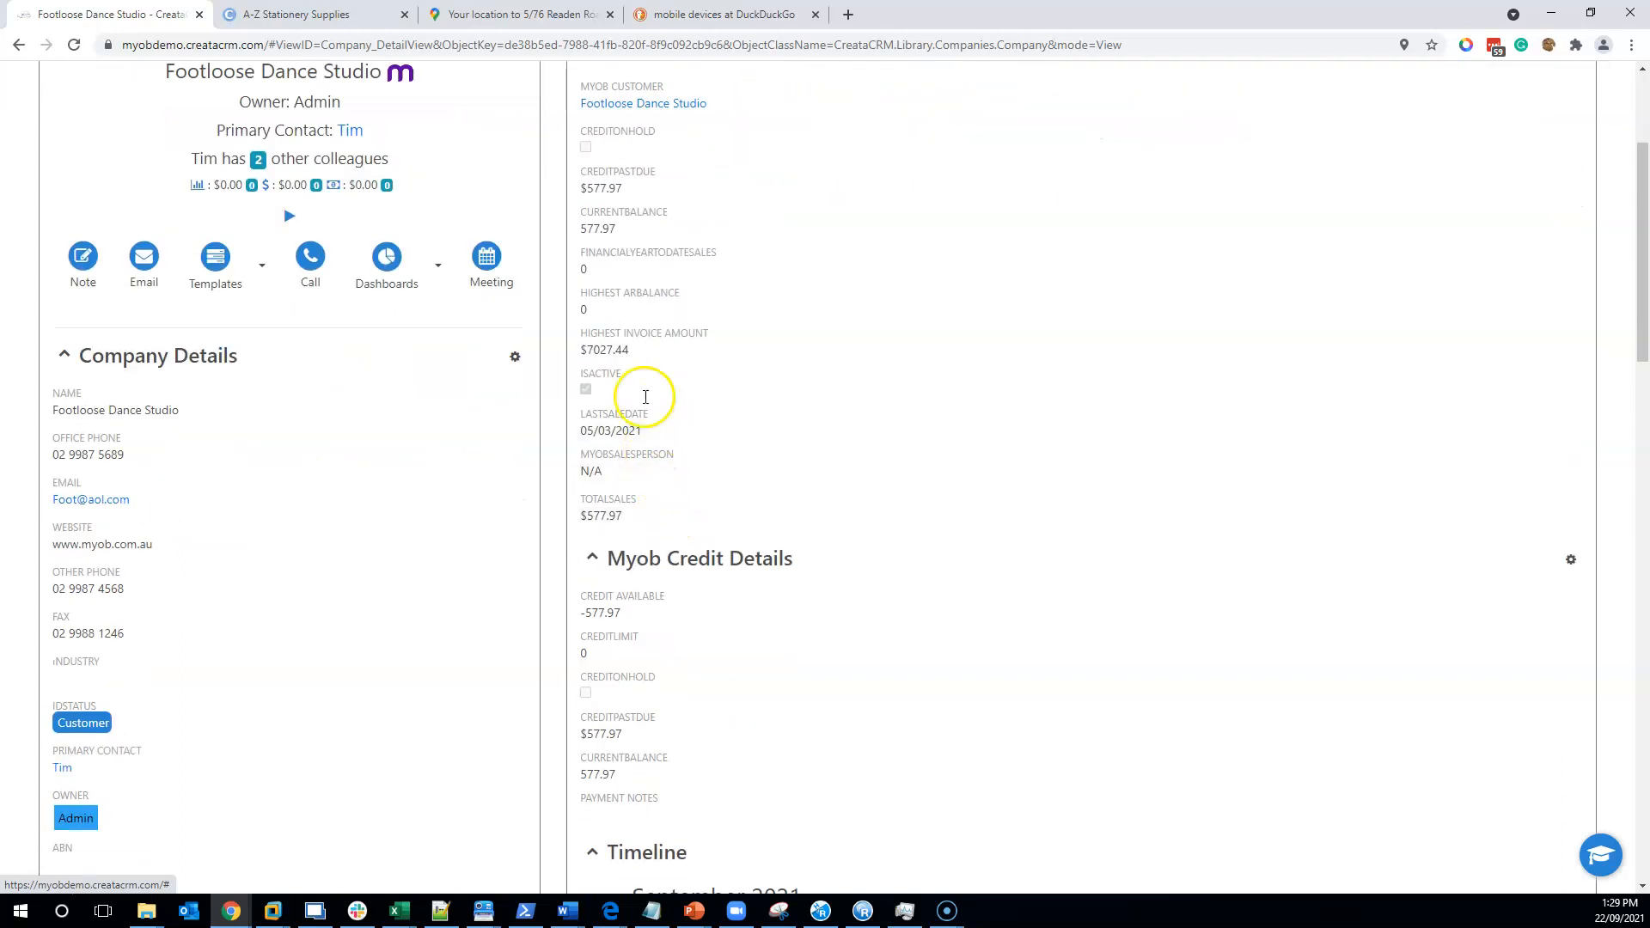
{"action": "scroll", "coordinate": [661, 420], "scroll_direction": "up", "scroll_amount": 2}
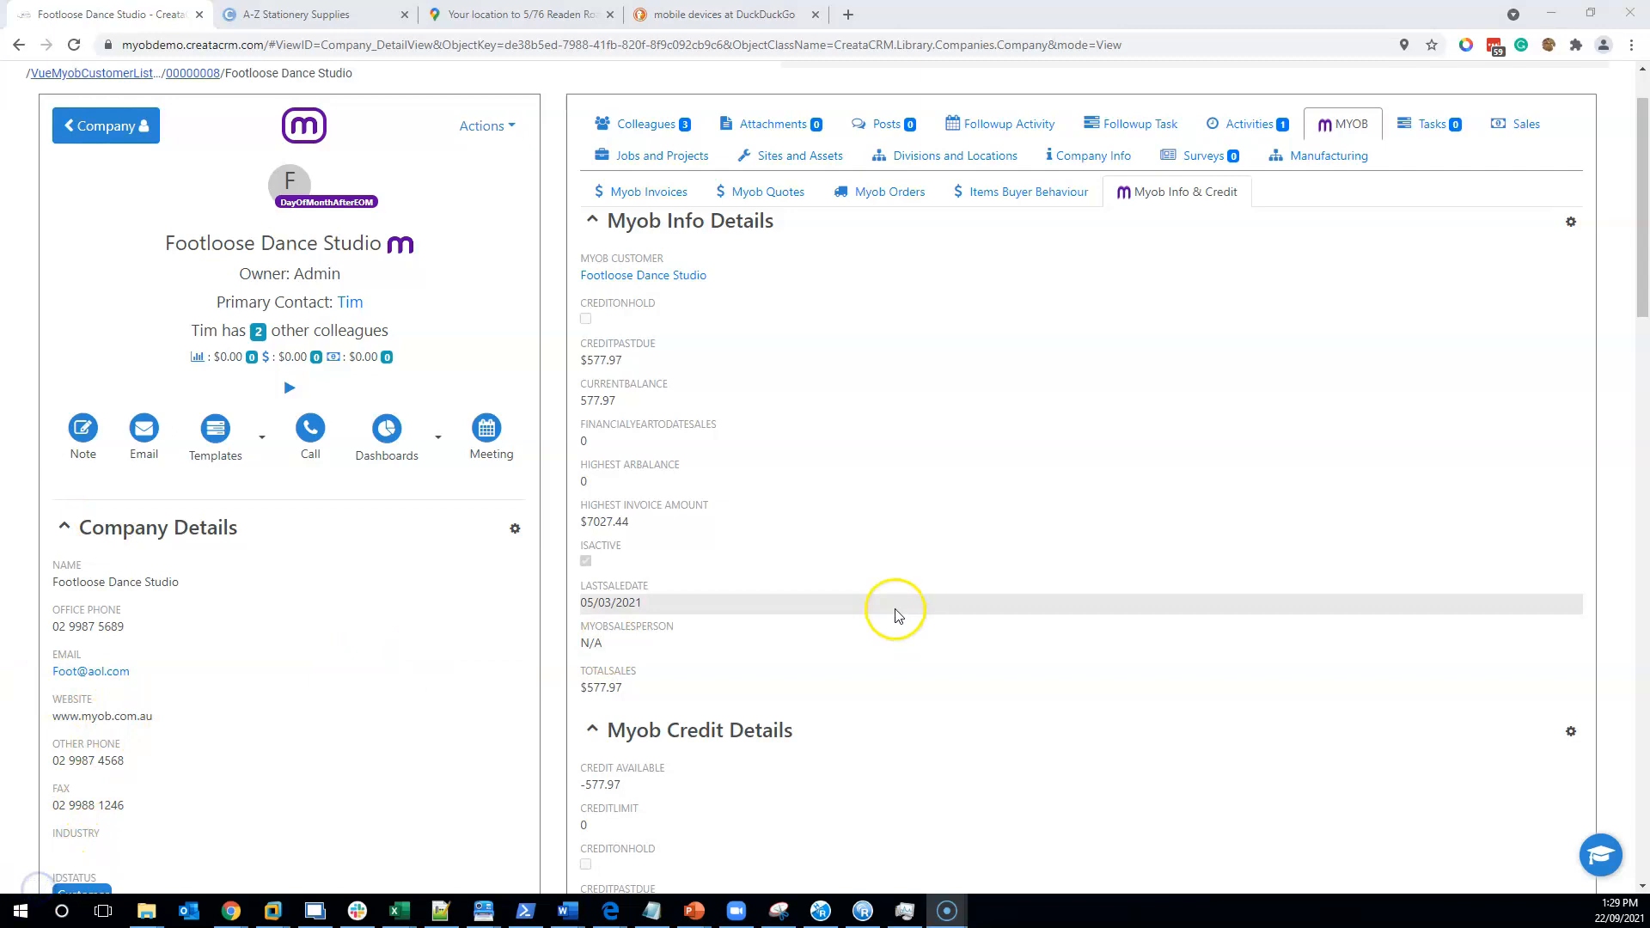
{"action": "scroll", "coordinate": [859, 558], "scroll_direction": "up", "scroll_amount": 1}
- Add a new employee with first and last name to the colleagues list and save
{"action": "left_click", "coordinate": [646, 210]}
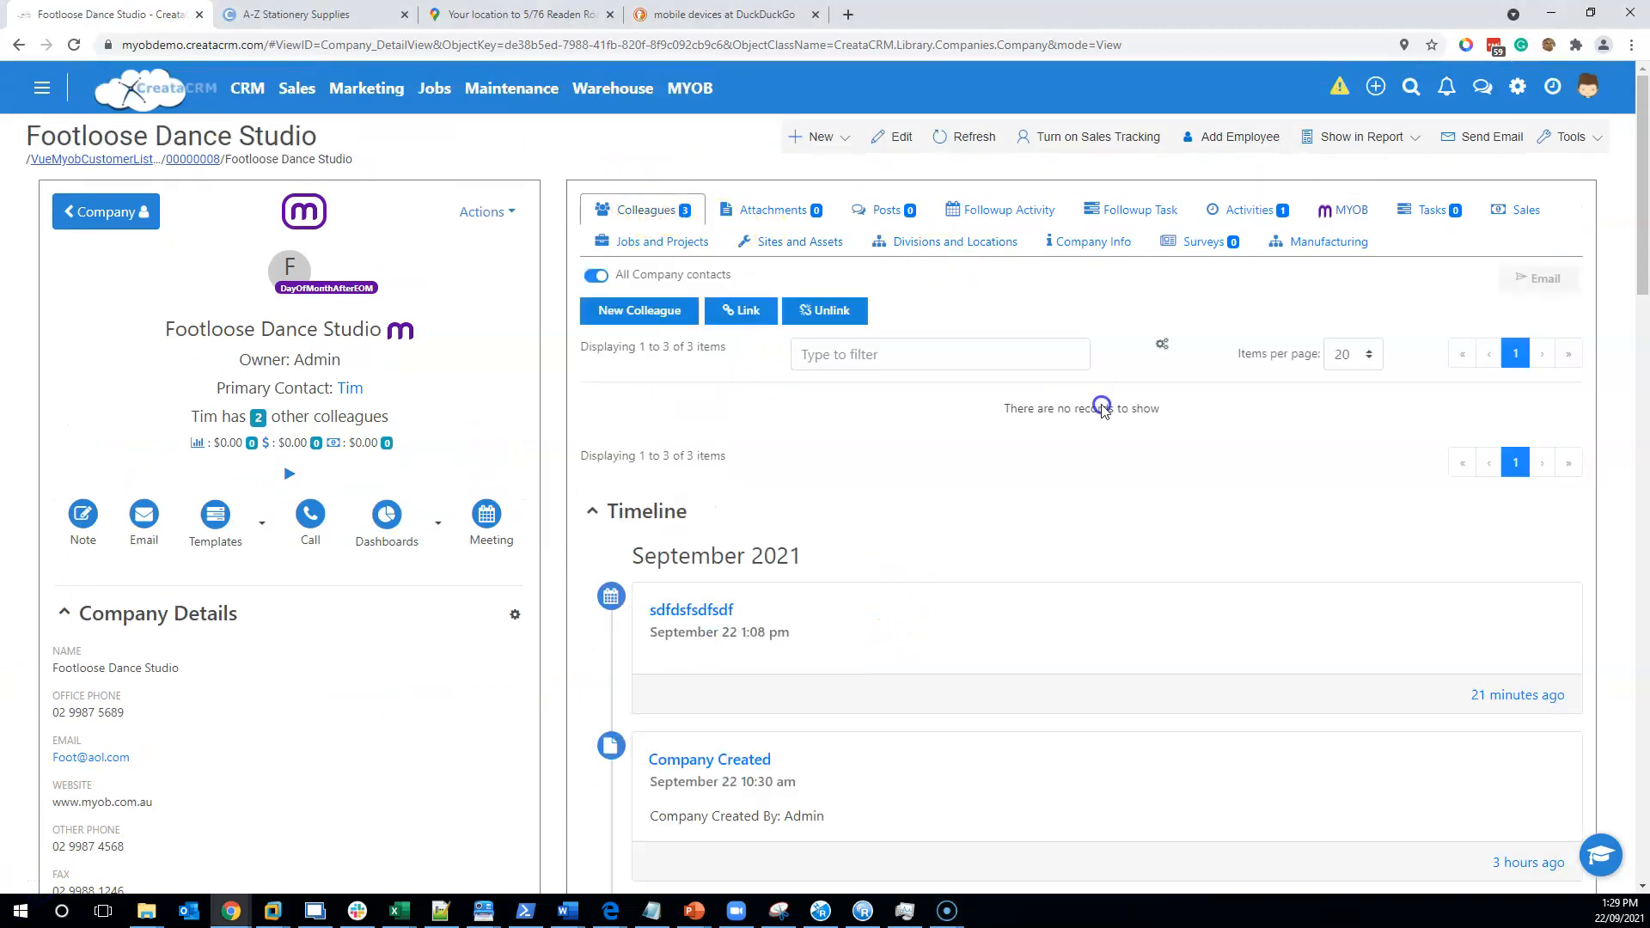
{"action": "left_click", "coordinate": [1255, 141]}
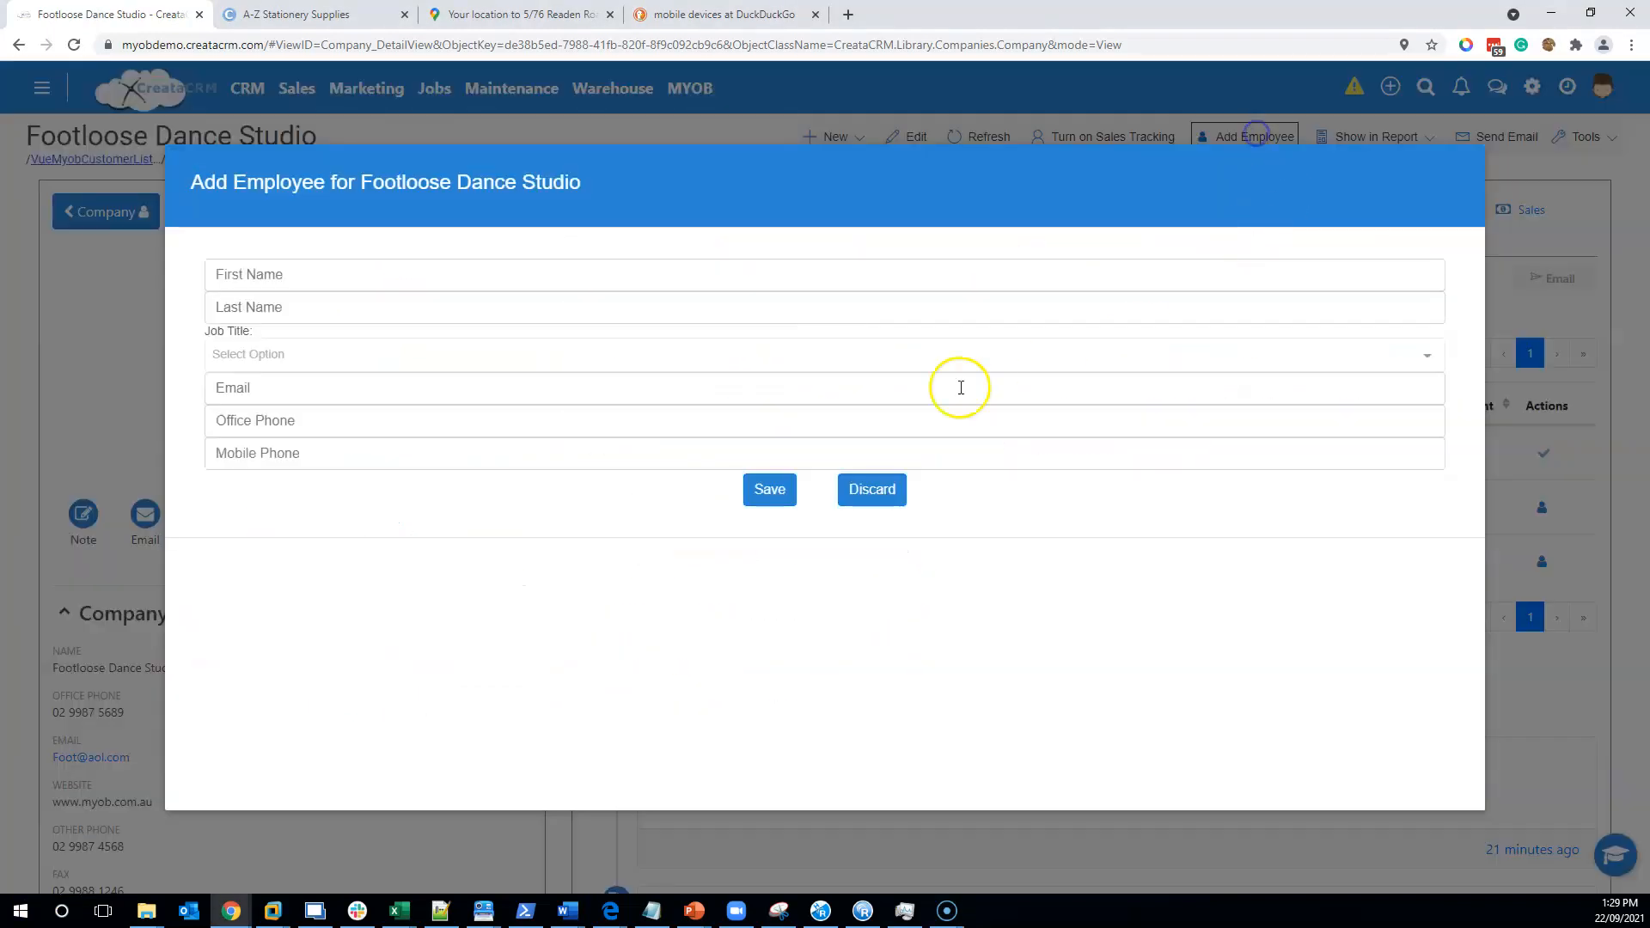
{"action": "left_click", "coordinate": [505, 267]}
{"action": "key", "text": "Tab"}
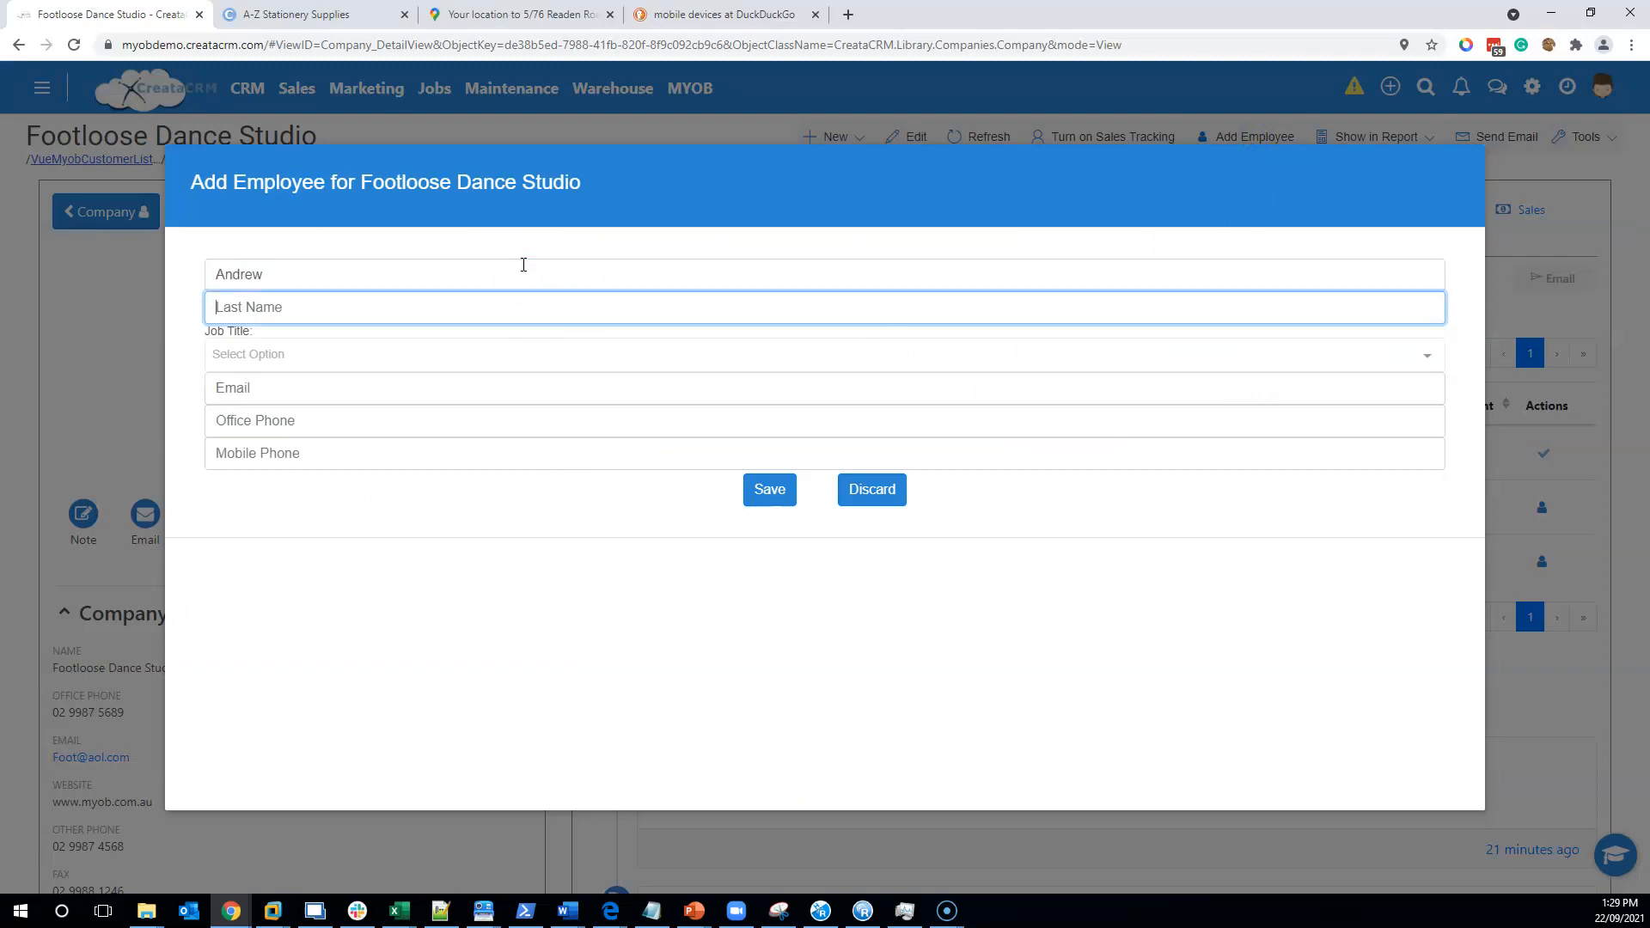
{"action": "left_click", "coordinate": [768, 492]}
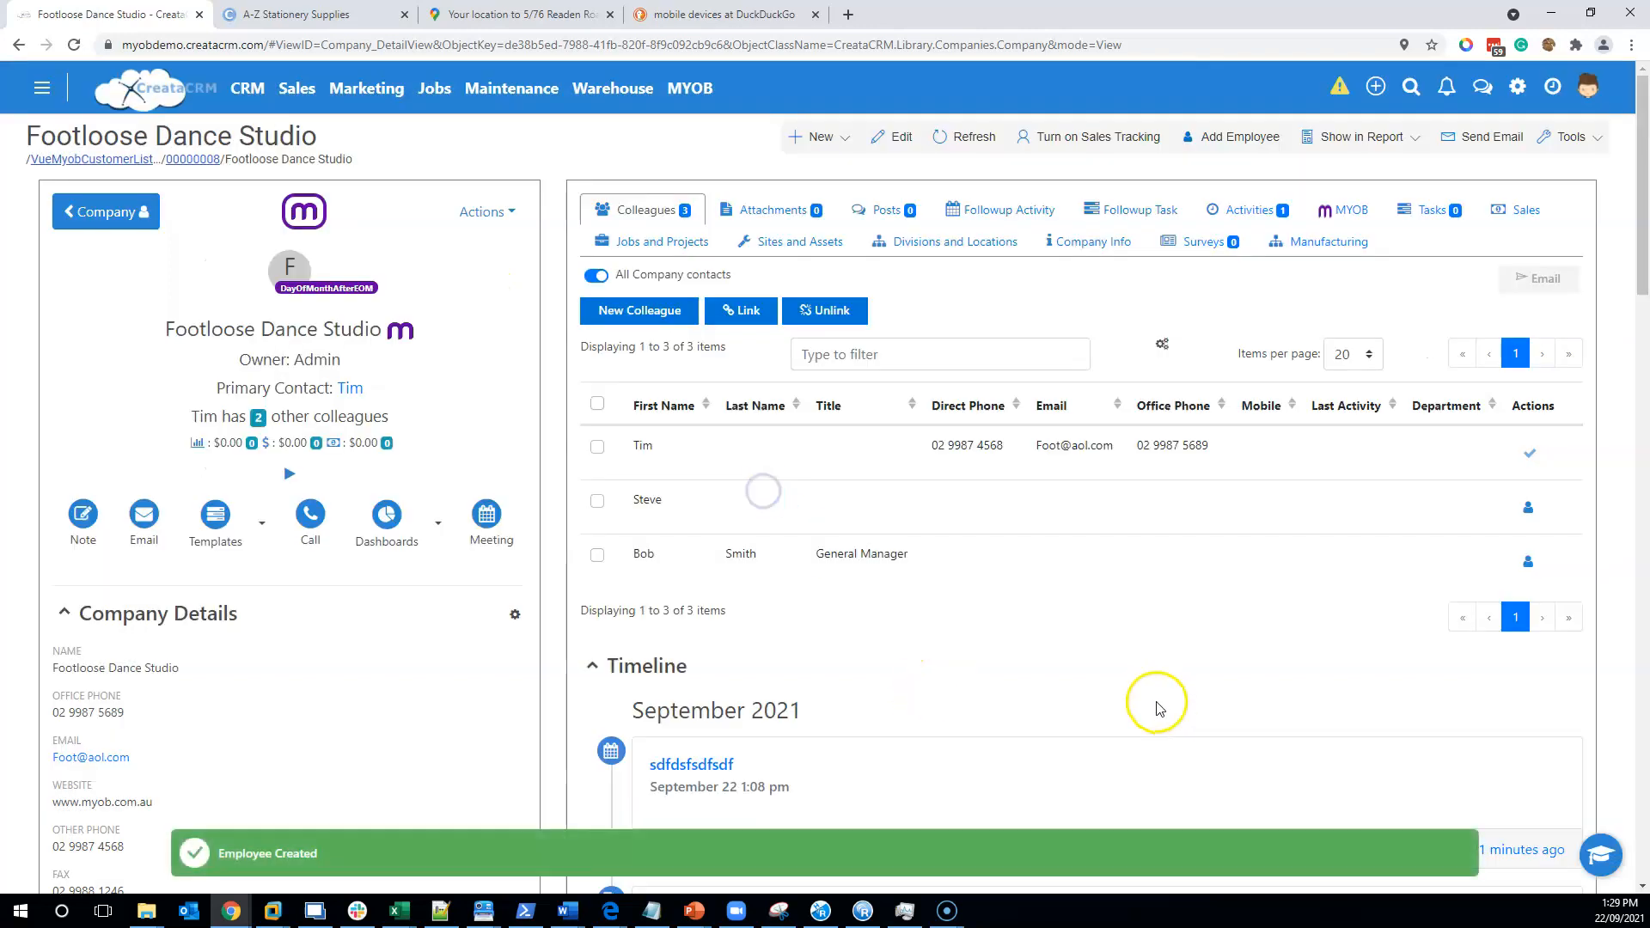
- Glance at the attachments, return to colleagues, then view the Divisions and Locations list
{"action": "left_click", "coordinate": [740, 211]}
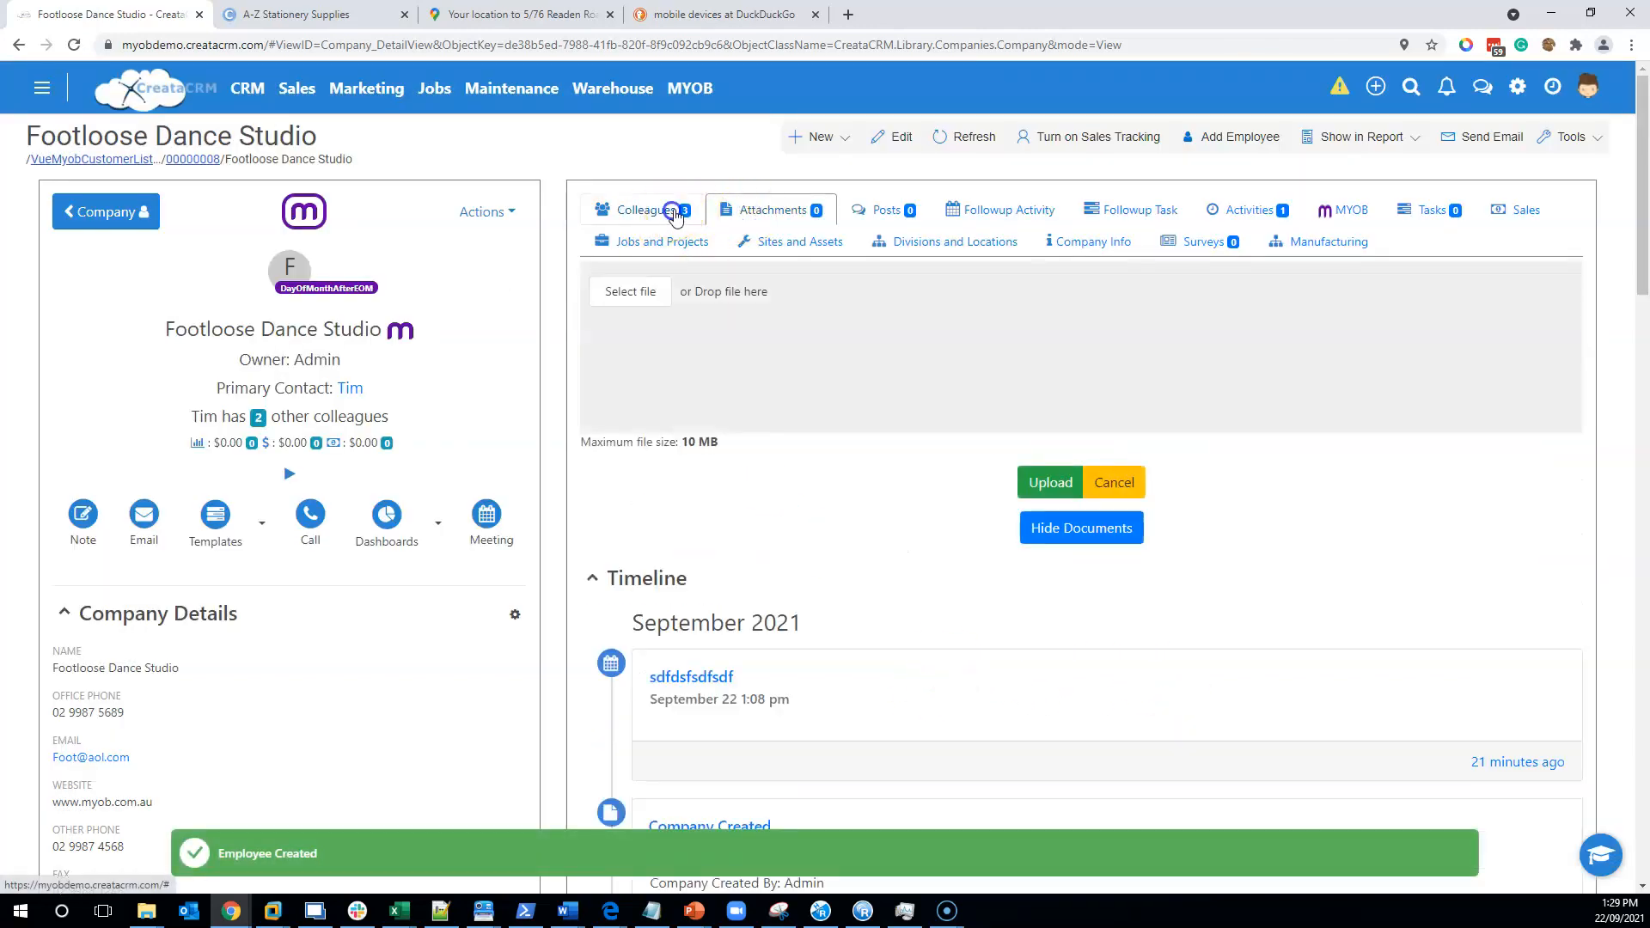
{"action": "left_click", "coordinate": [675, 213]}
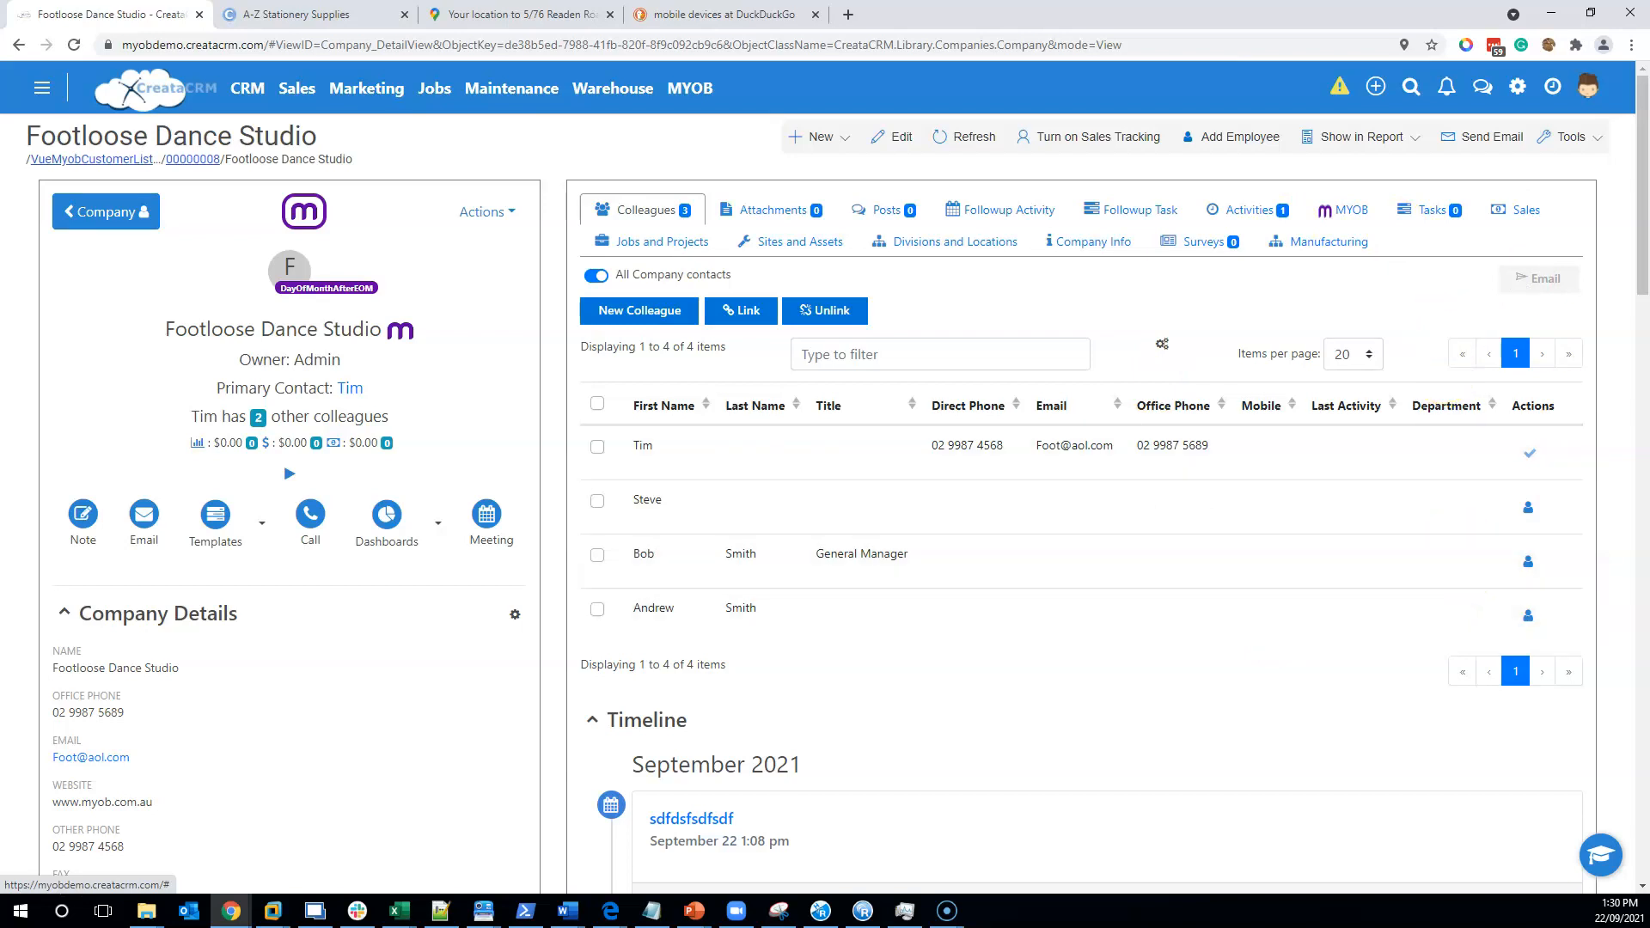
{"action": "left_click", "coordinate": [956, 247]}
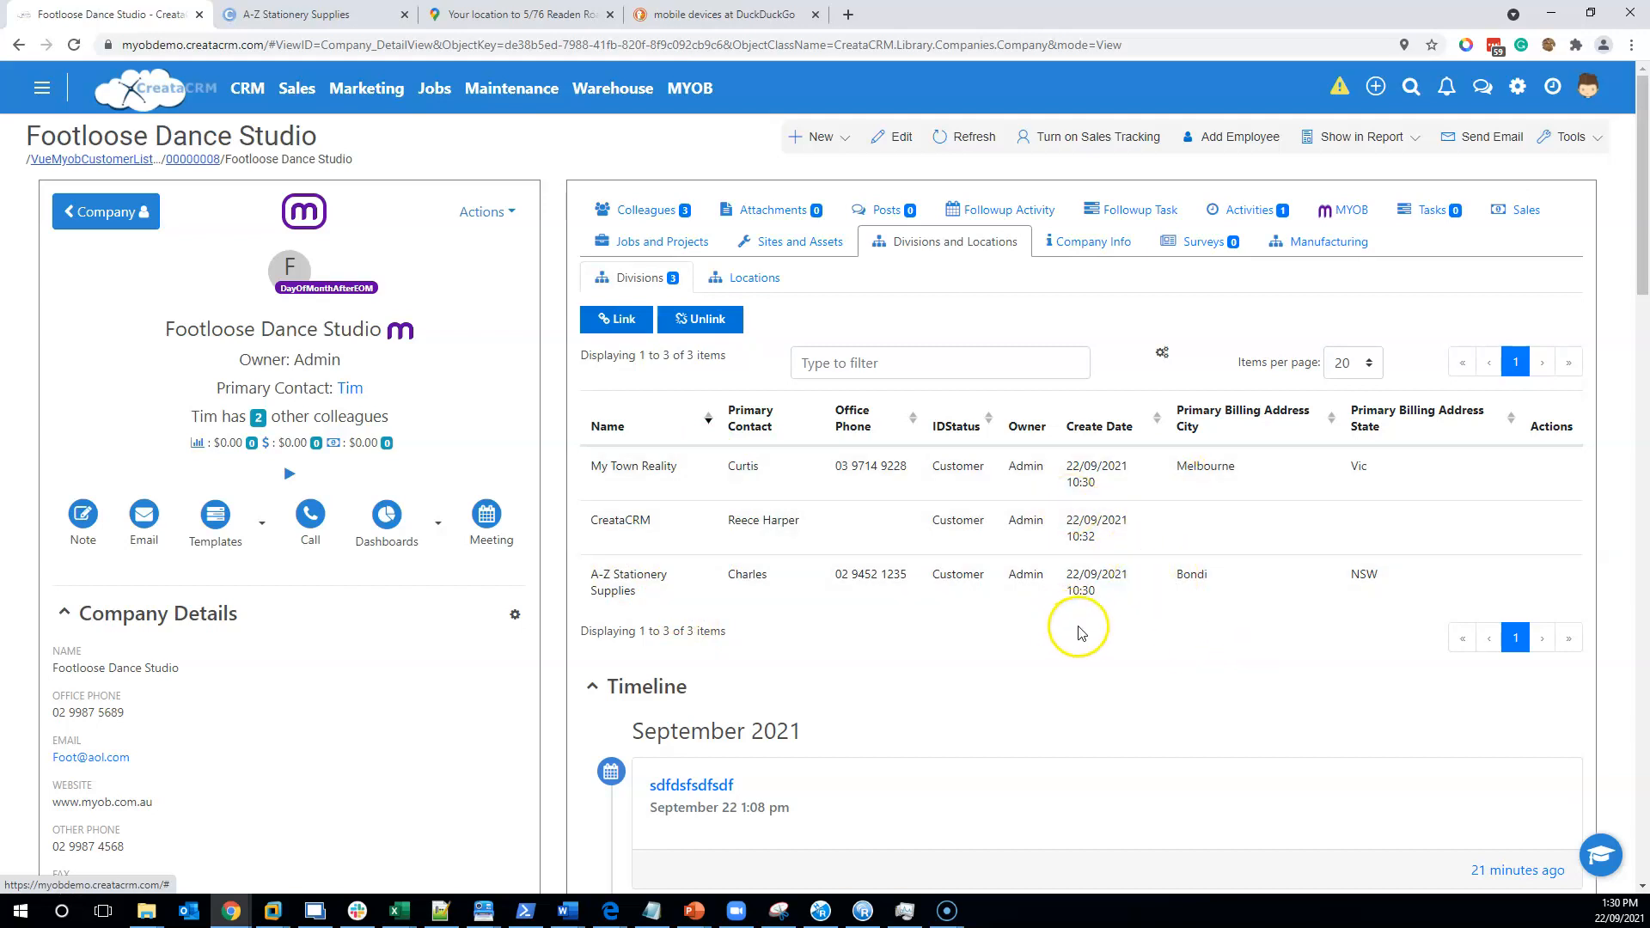
- Back on Colleagues, switch off the All Company contacts toggle to include subdivision contacts
{"action": "left_click", "coordinate": [643, 210]}
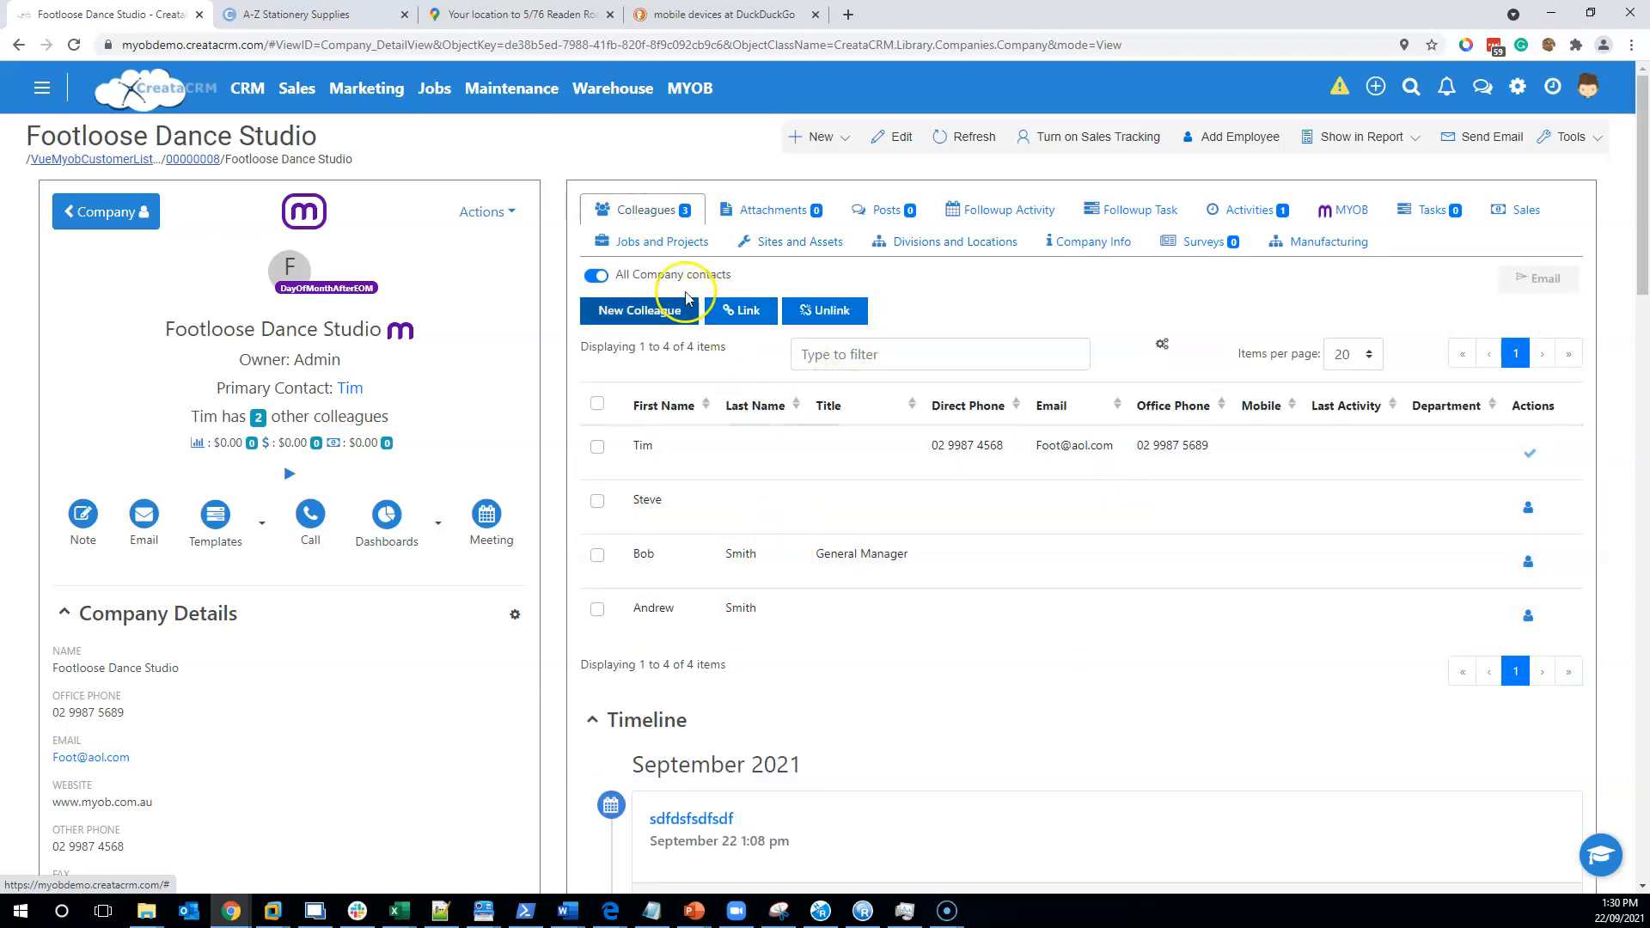
{"action": "left_click", "coordinate": [595, 275]}
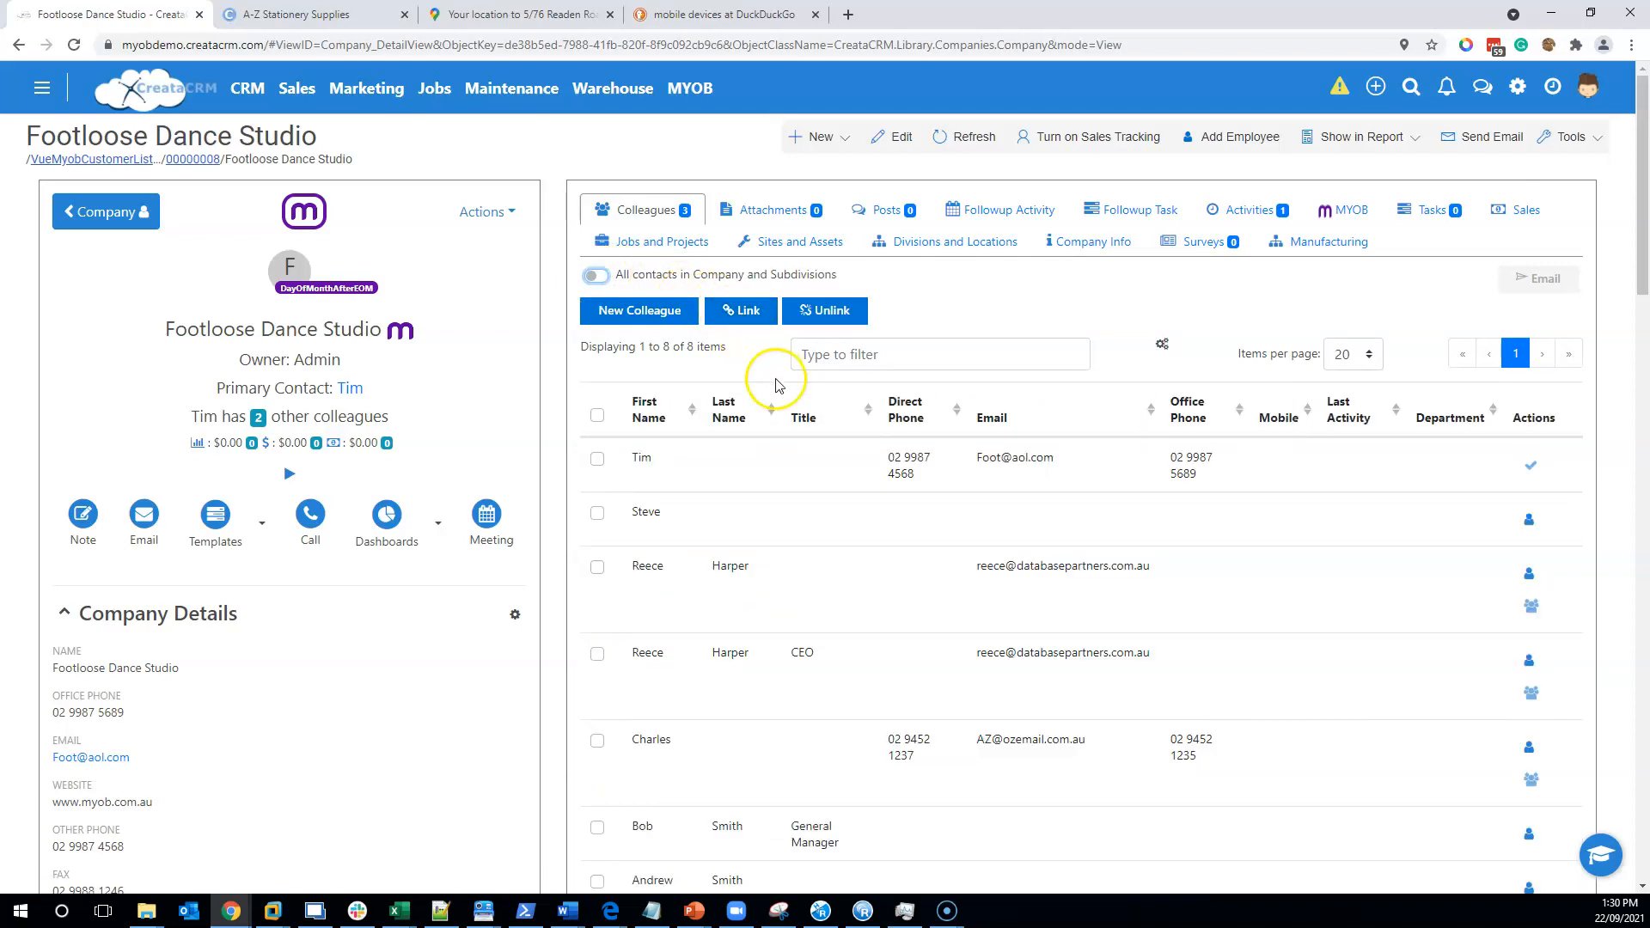
- Tick the colleagues table's header checkbox so all eight contacts are selected
{"action": "scroll", "coordinate": [785, 398], "scroll_direction": "down", "scroll_amount": 4}
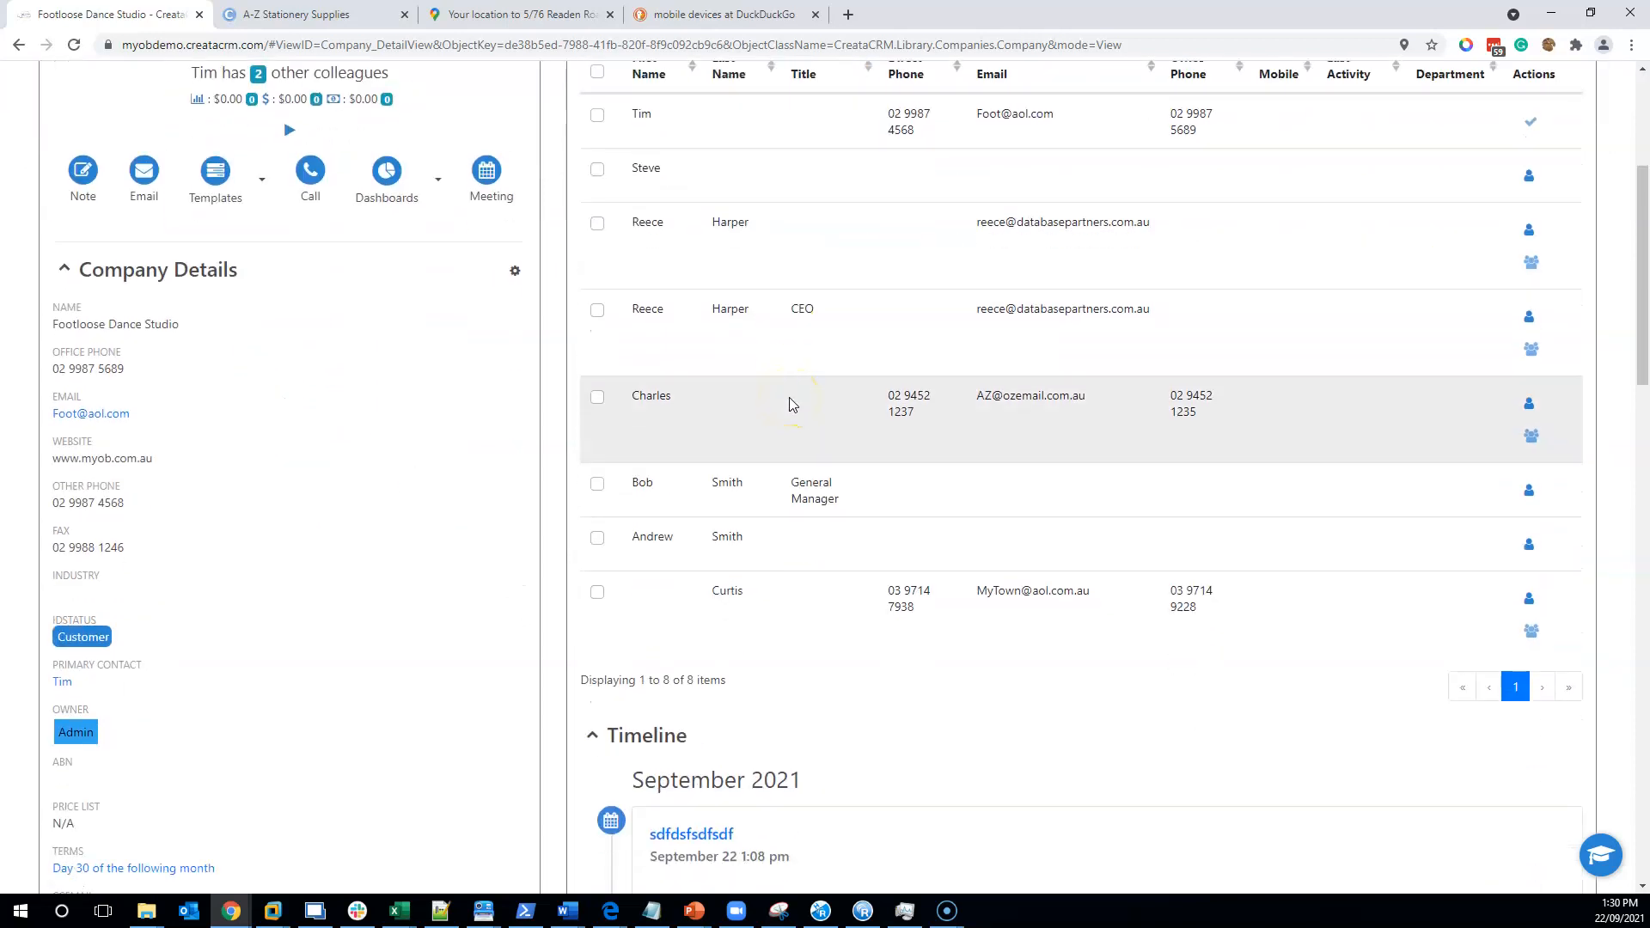
{"action": "scroll", "coordinate": [792, 404], "scroll_direction": "up", "scroll_amount": 3}
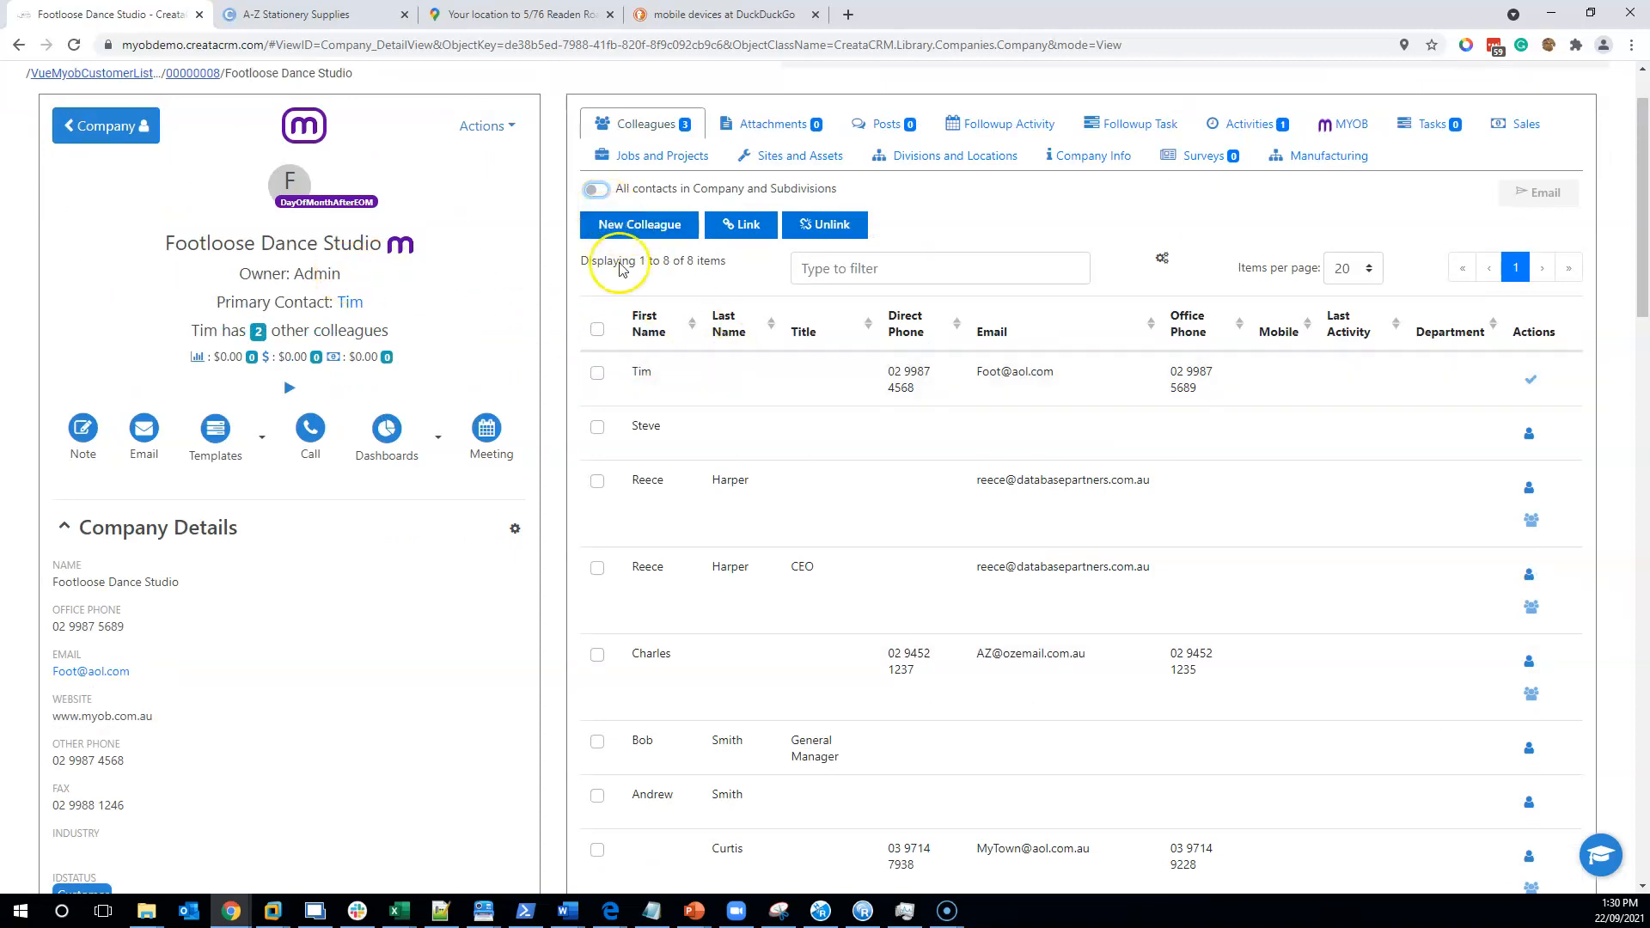
{"action": "left_click", "coordinate": [598, 329]}
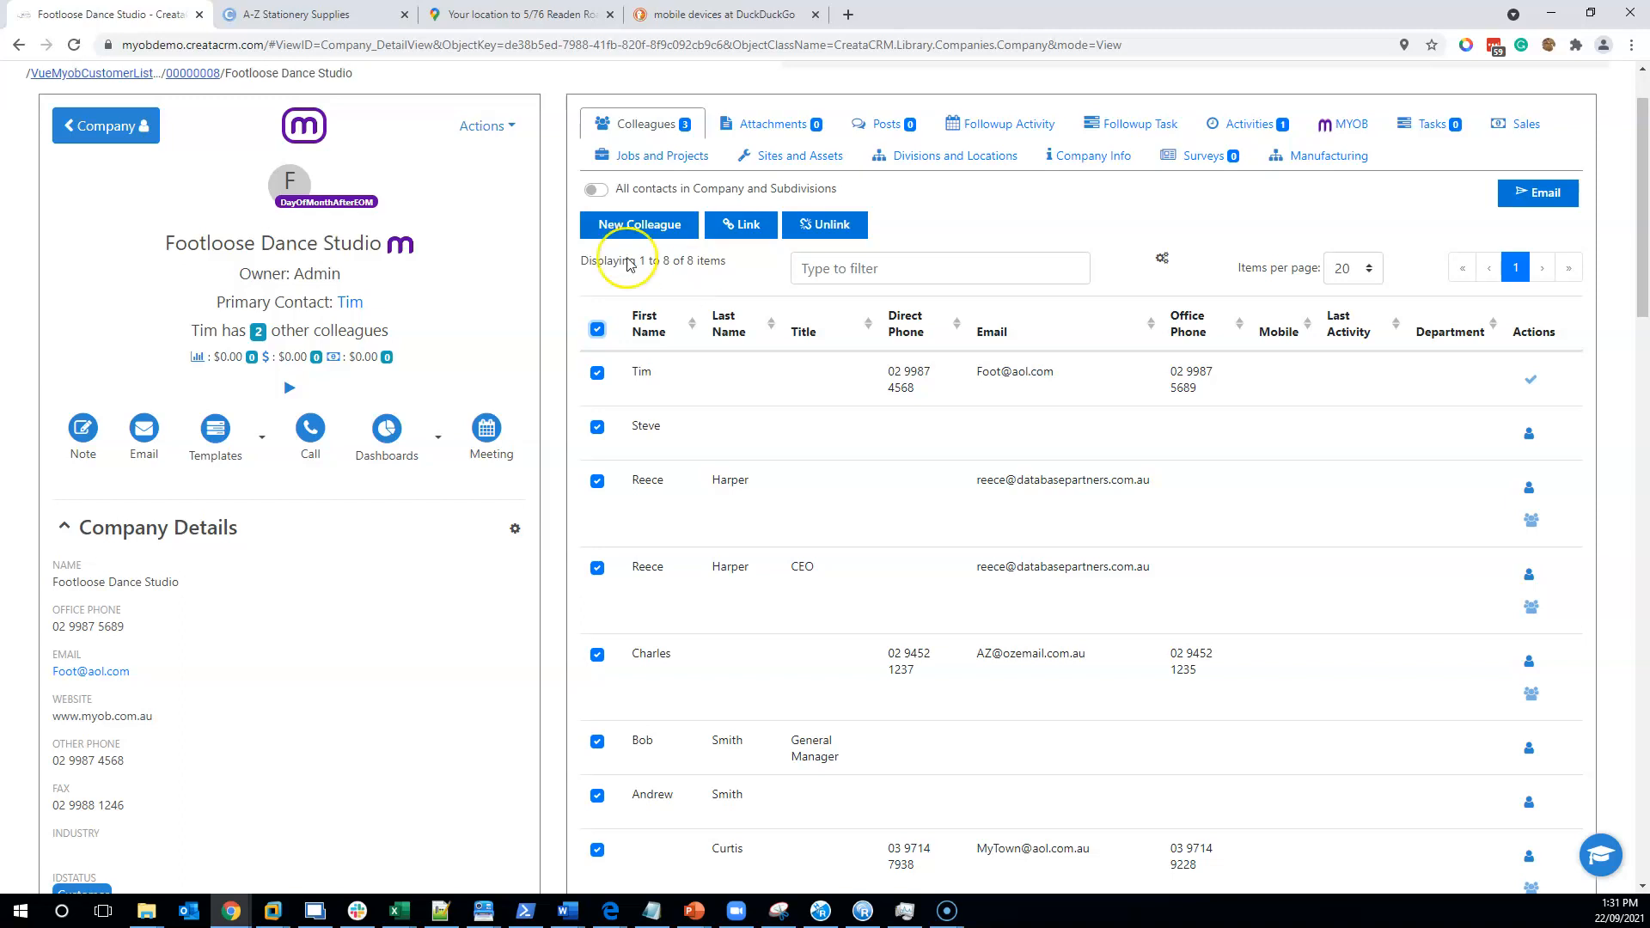
{"action": "left_click", "coordinate": [1523, 195]}
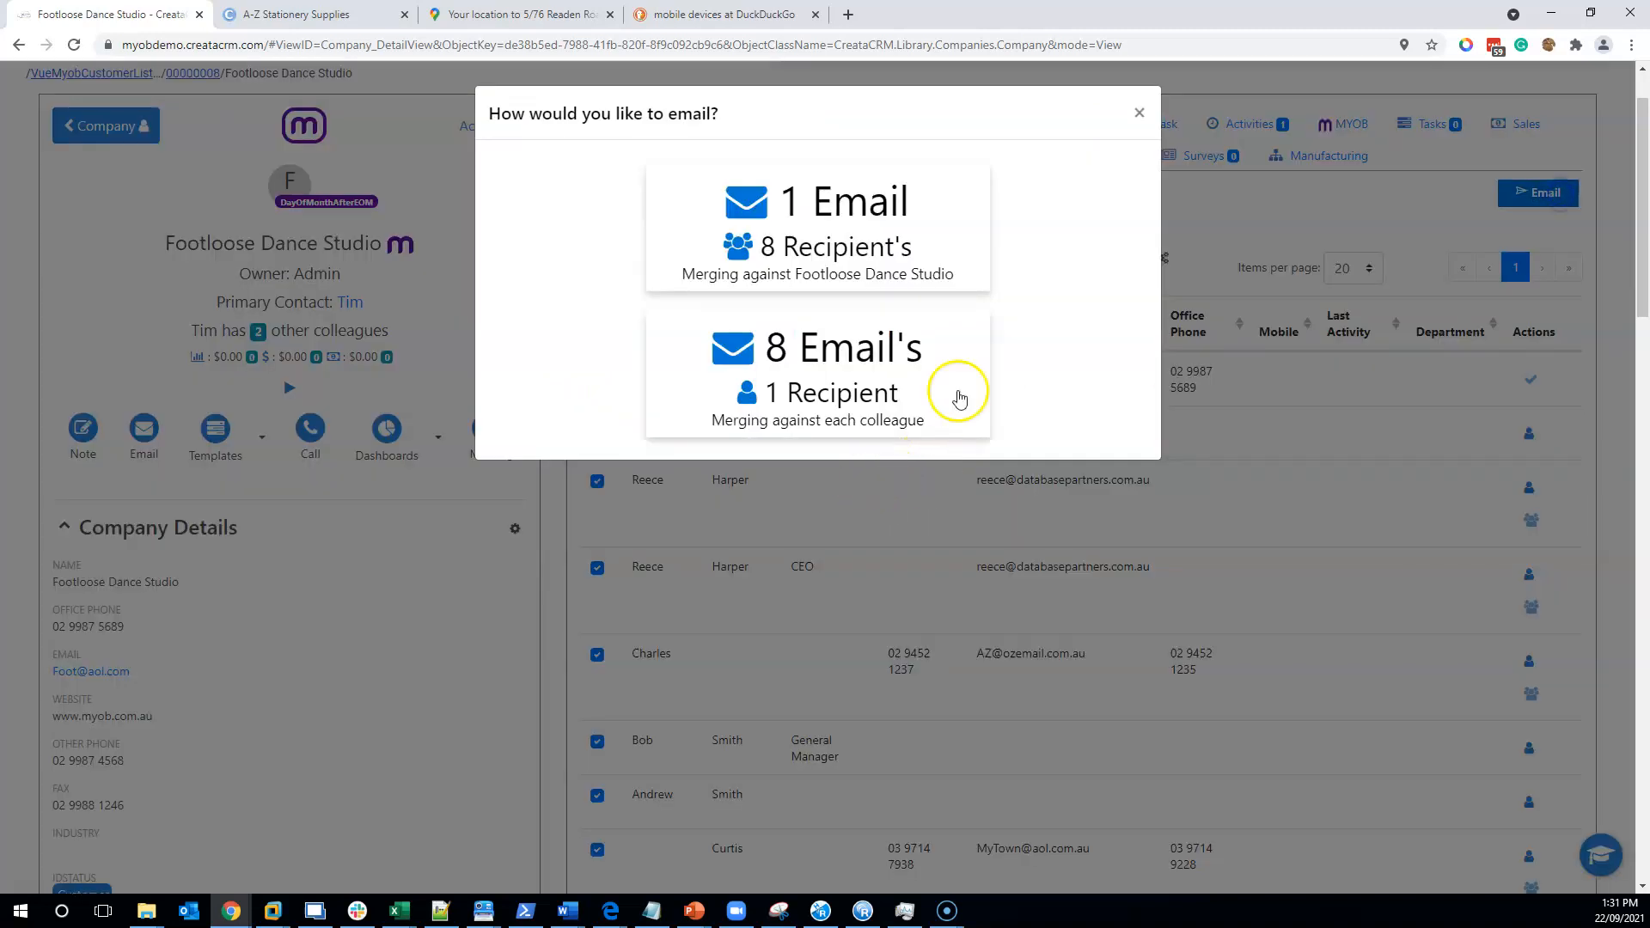
{"action": "left_click", "coordinate": [800, 260]}
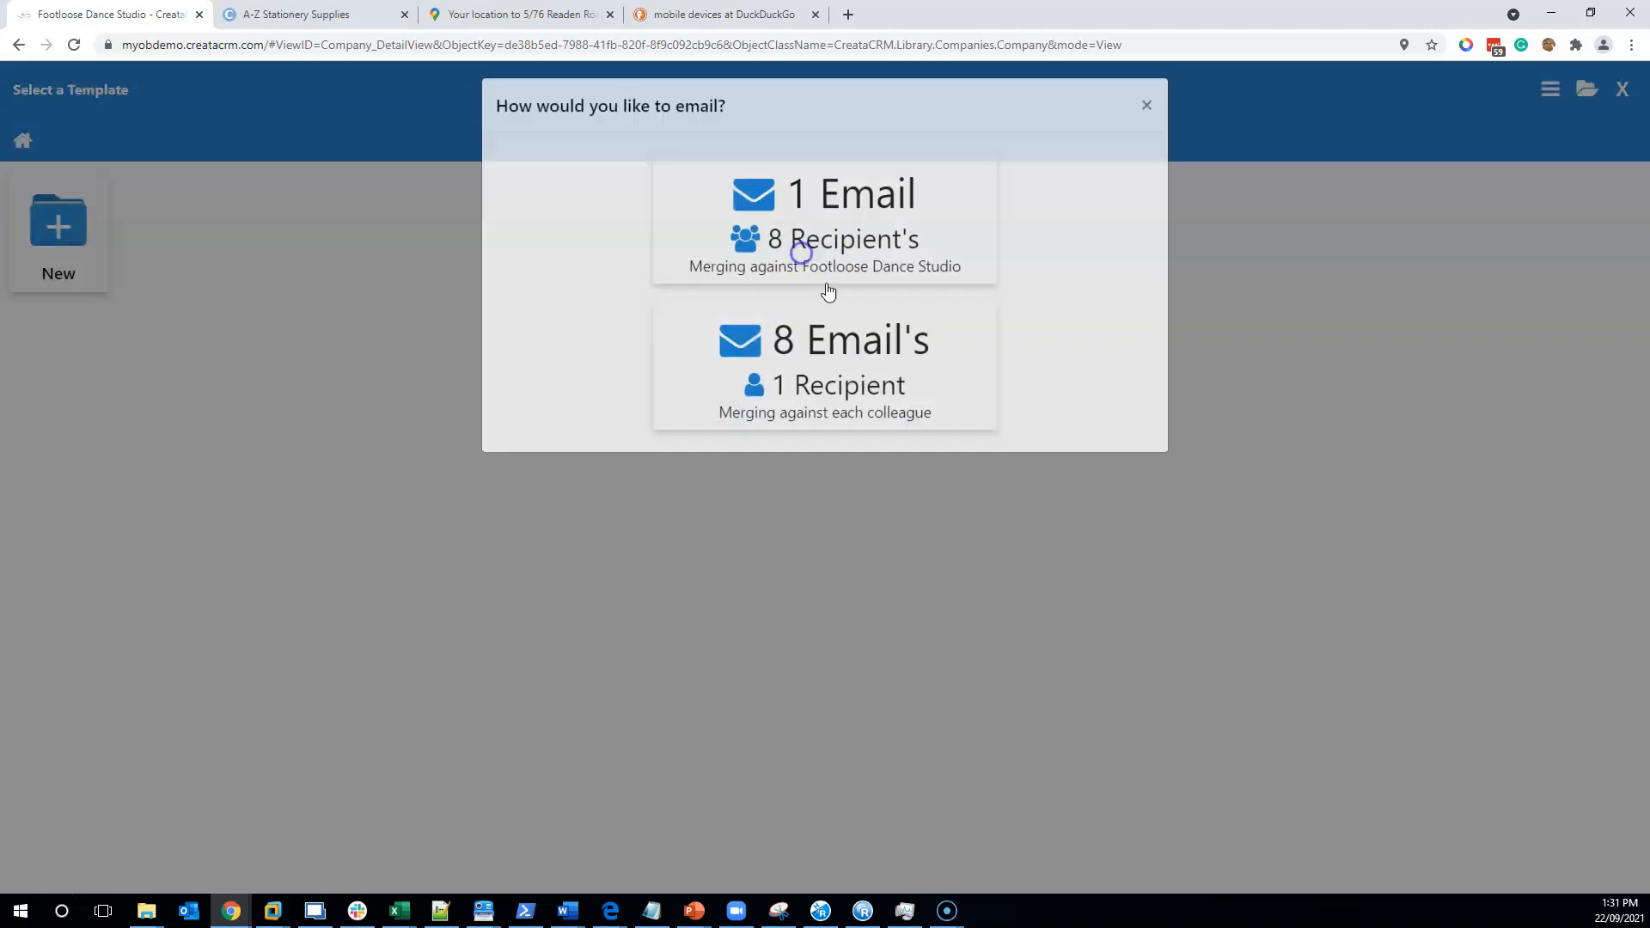
{"action": "left_click", "coordinate": [942, 457]}
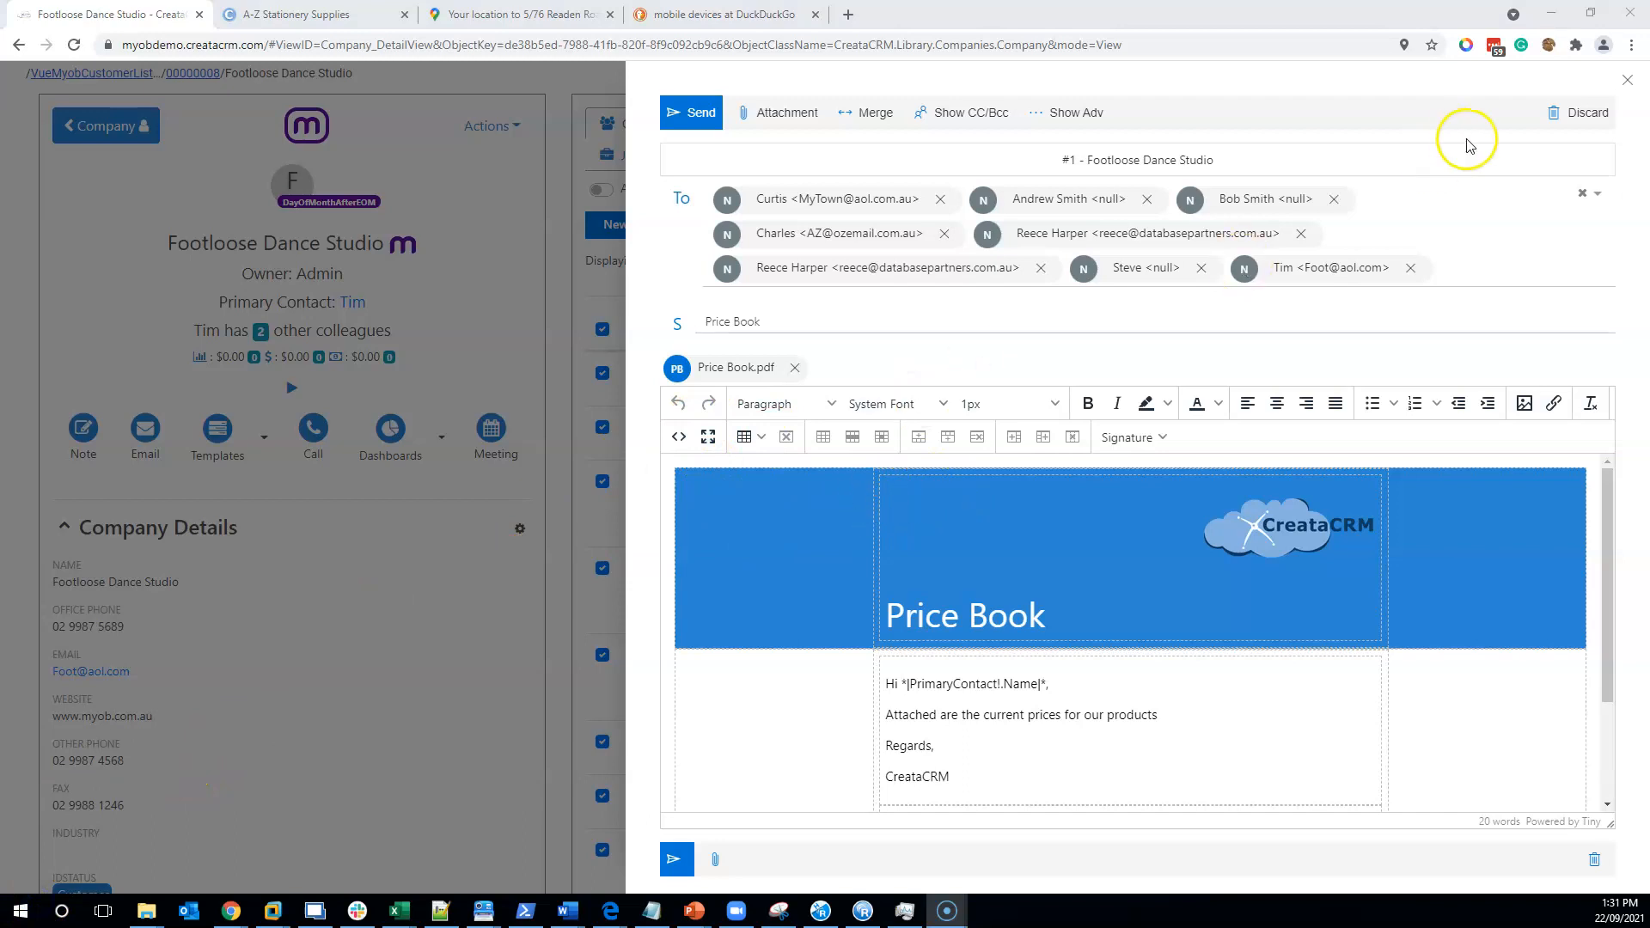
{"action": "left_click", "coordinate": [1627, 79]}
{"action": "left_click", "coordinate": [909, 142]}
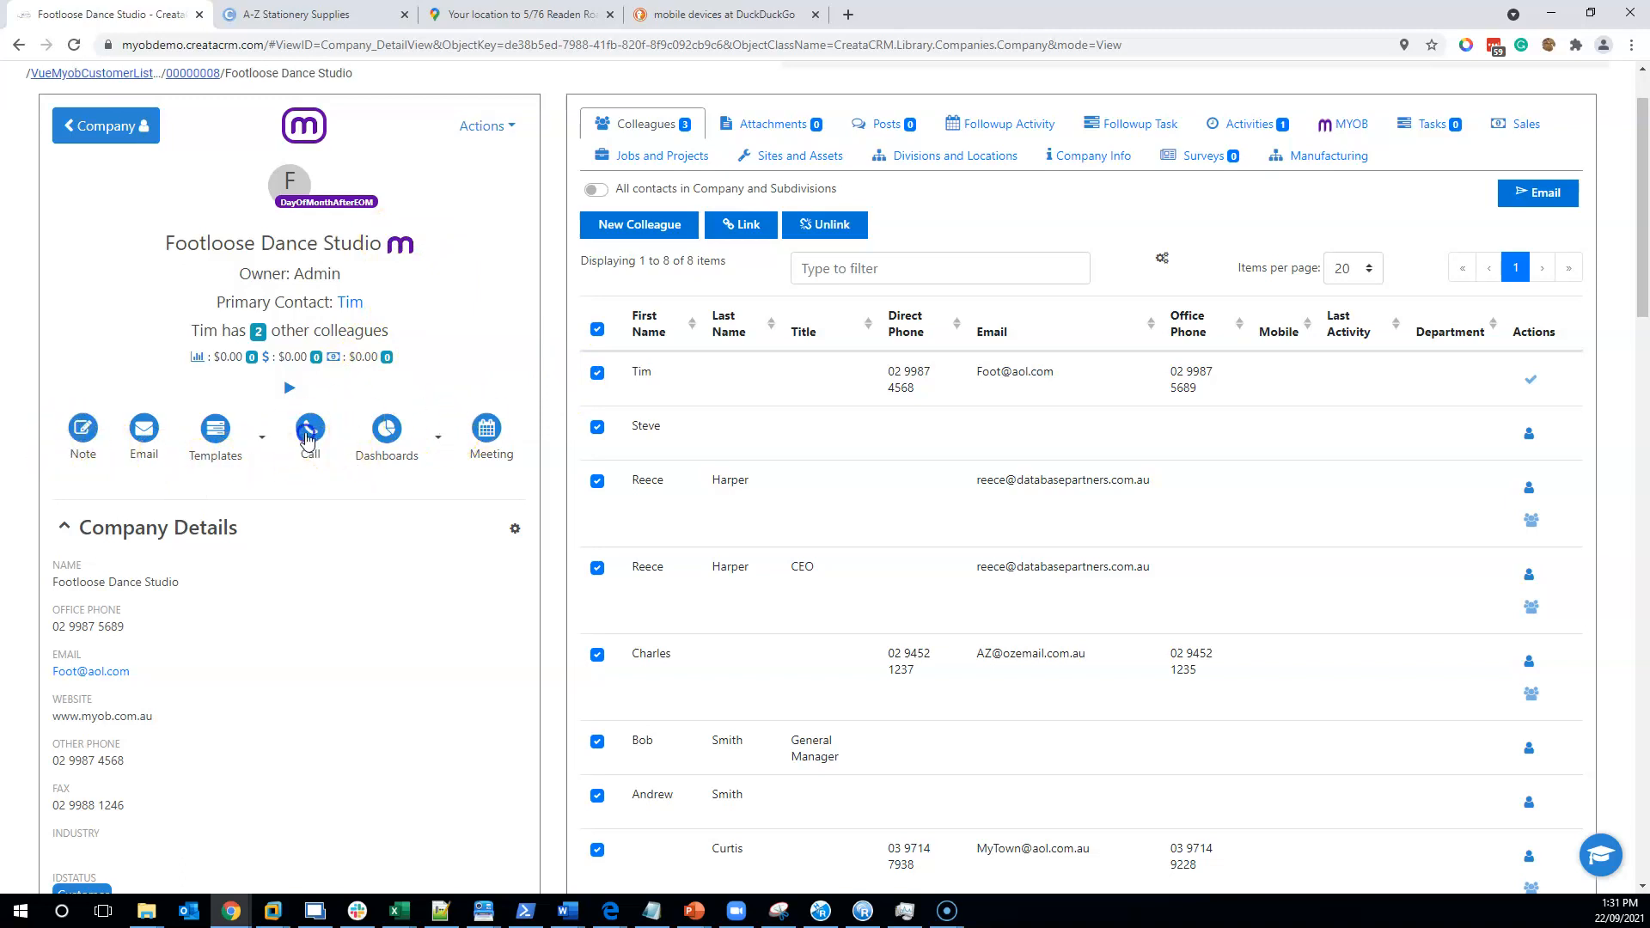
- Log a call on Footloose Dance Studio titled 'Follow' with the note 'About the info he requested'
{"action": "left_click", "coordinate": [307, 435]}
{"action": "left_click", "coordinate": [387, 275]}
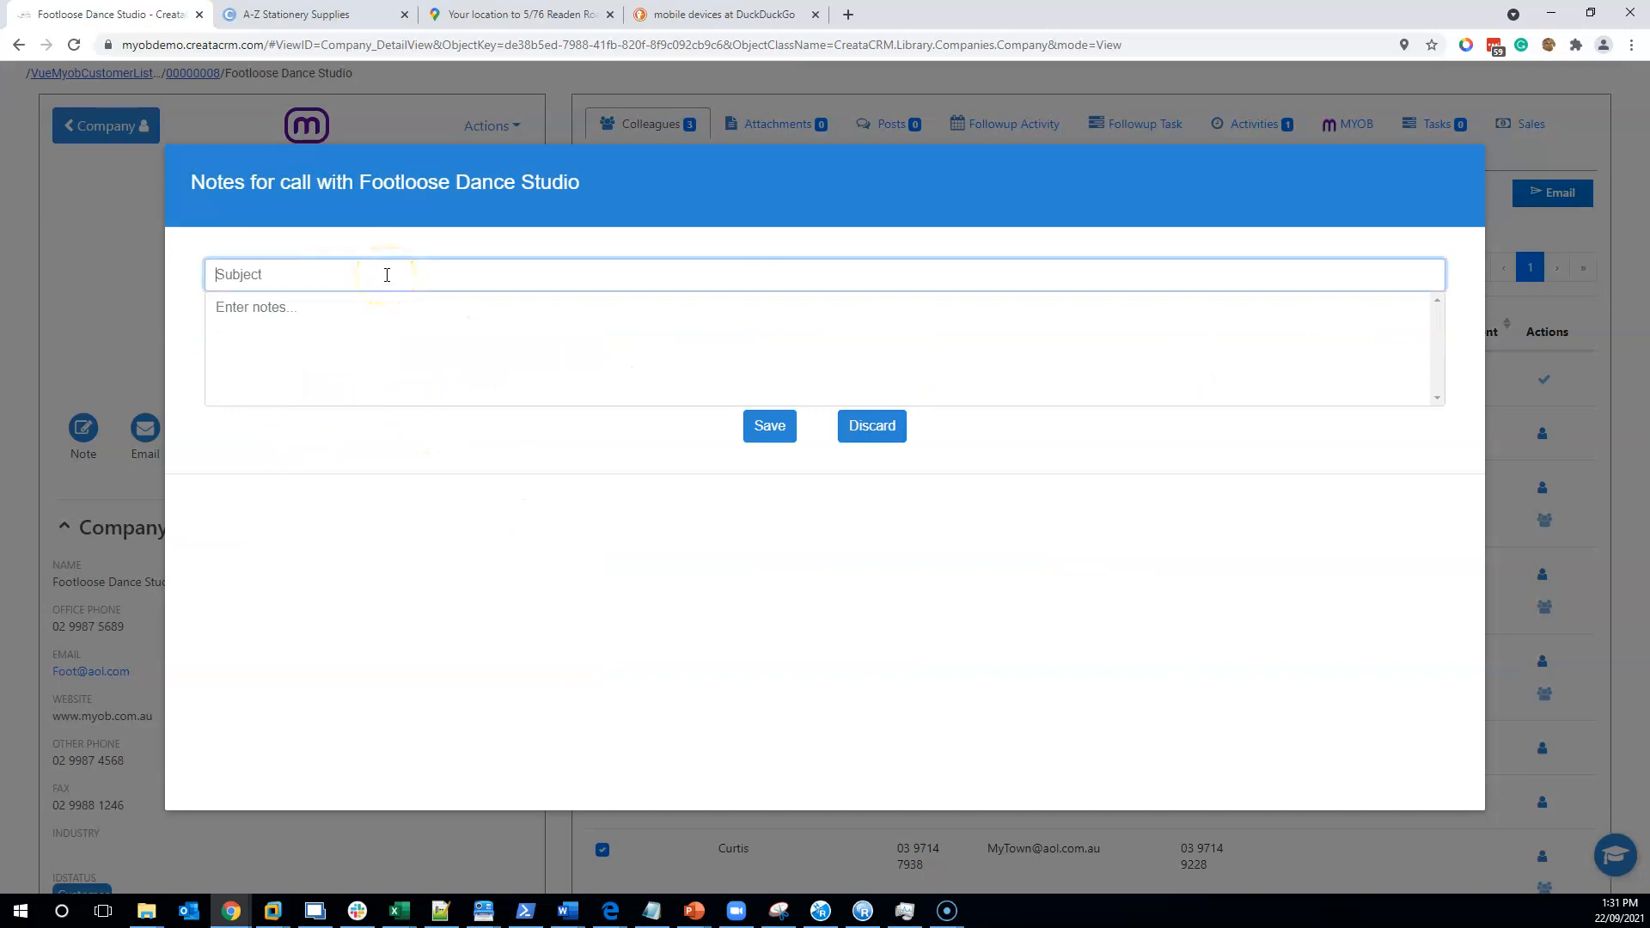
{"action": "type", "text": "Follow"}
{"action": "key", "text": "Tab"}
{"action": "type", "text": "A"}
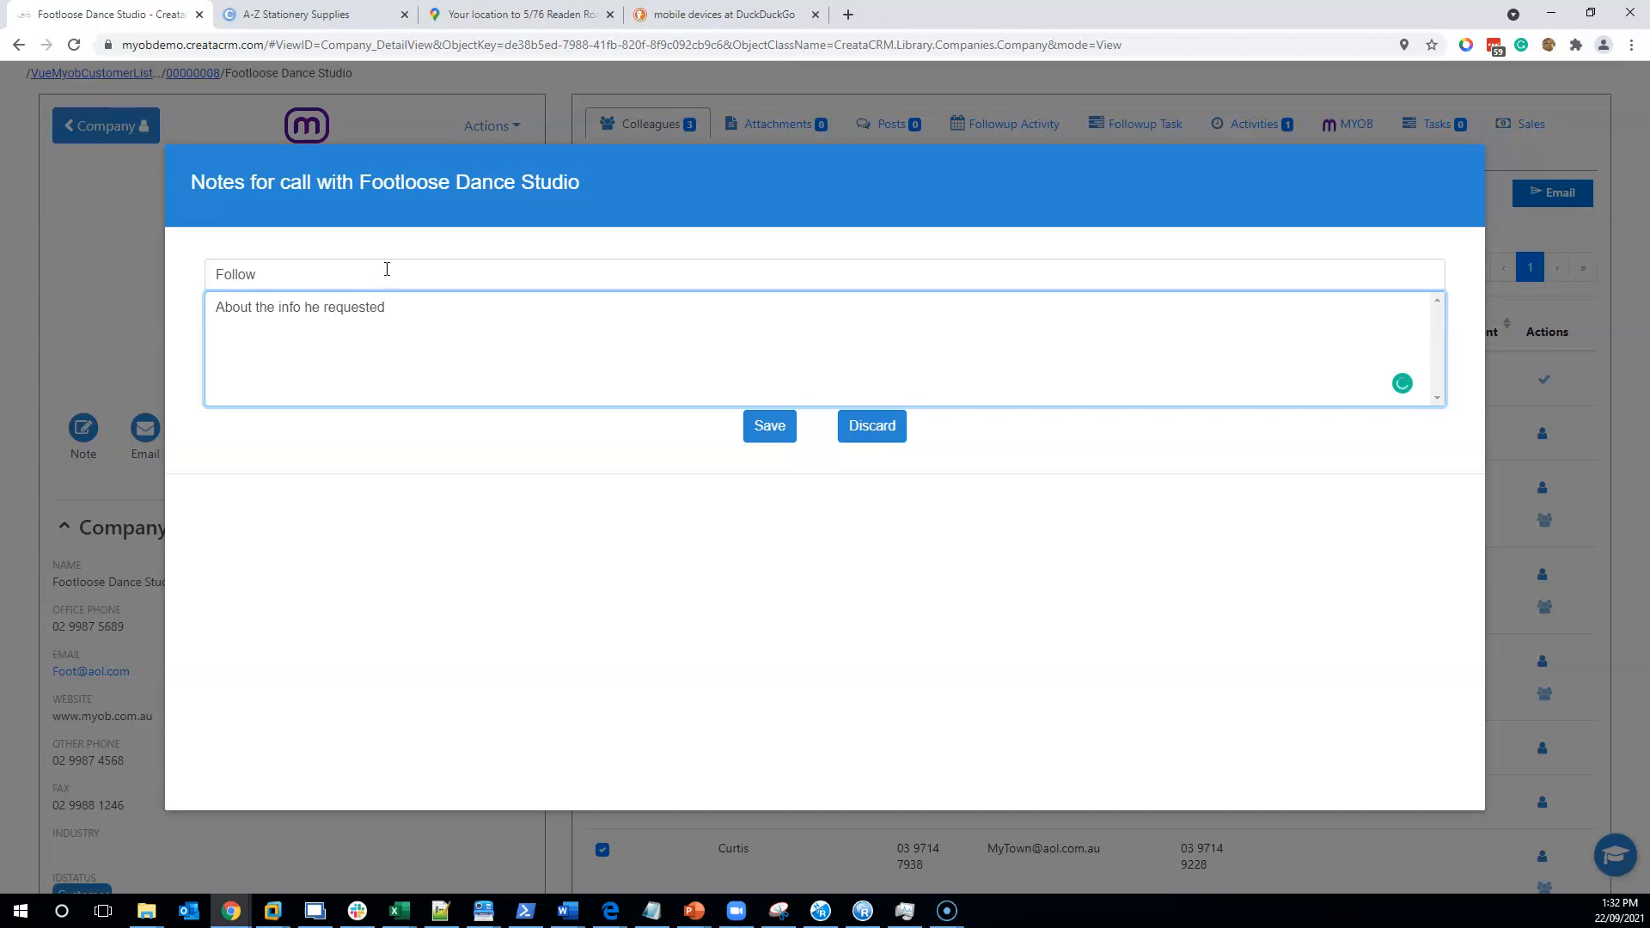
{"action": "left_click", "coordinate": [768, 425]}
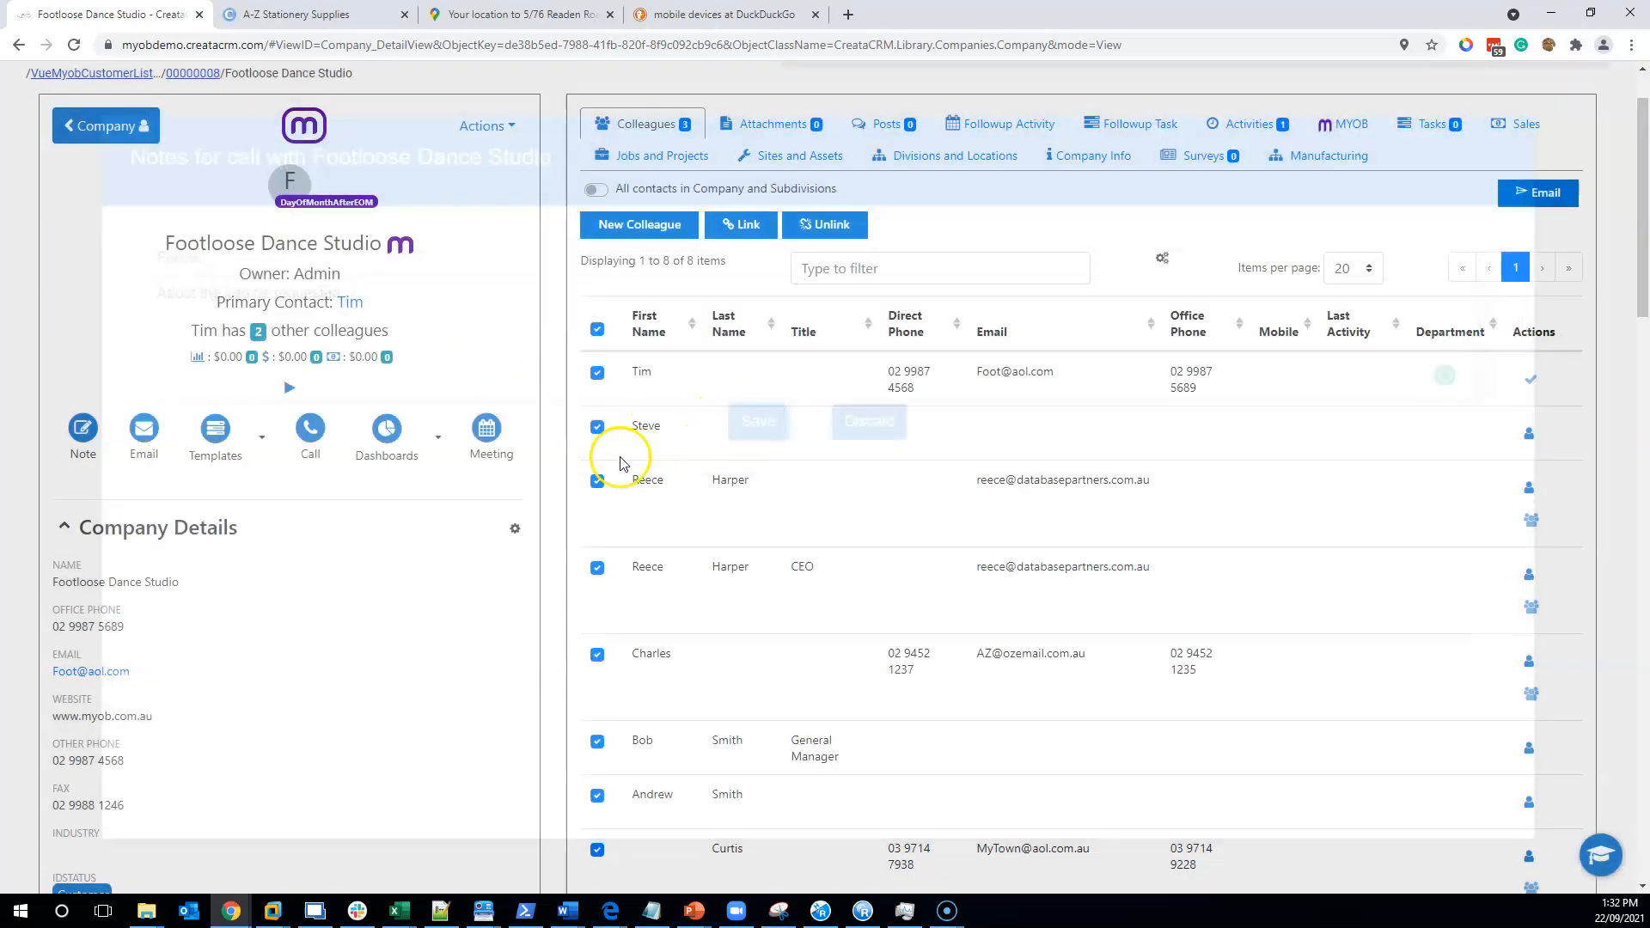
{"action": "scroll", "coordinate": [702, 393], "scroll_direction": "down", "scroll_amount": 1}
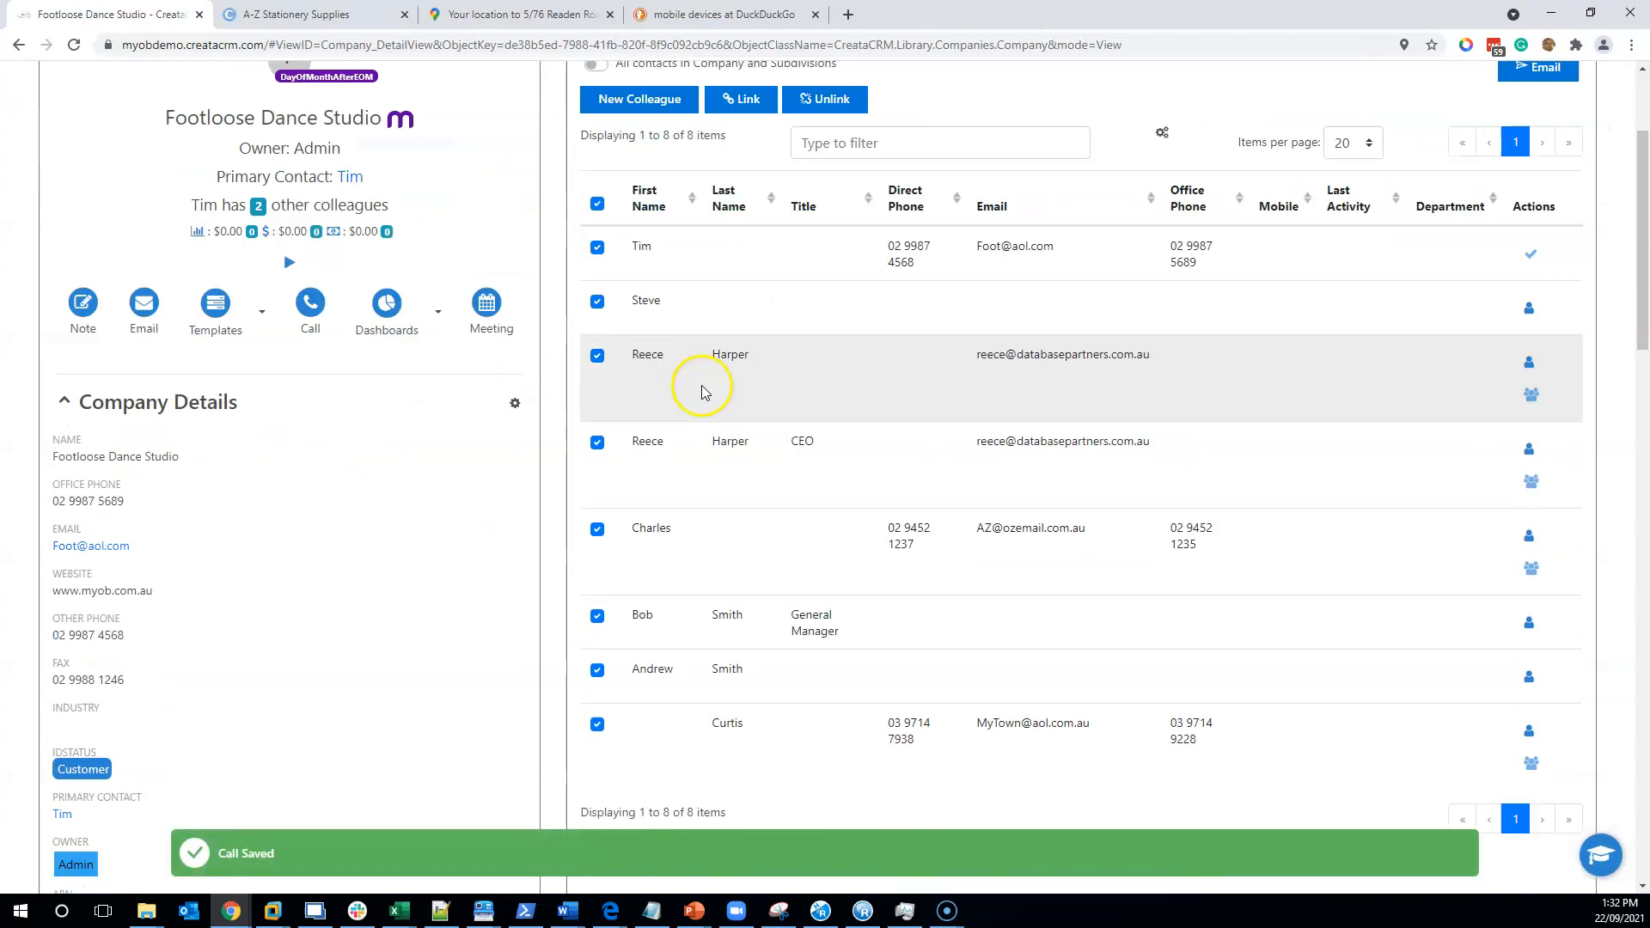
{"action": "scroll", "coordinate": [664, 313], "scroll_direction": "down", "scroll_amount": 8}
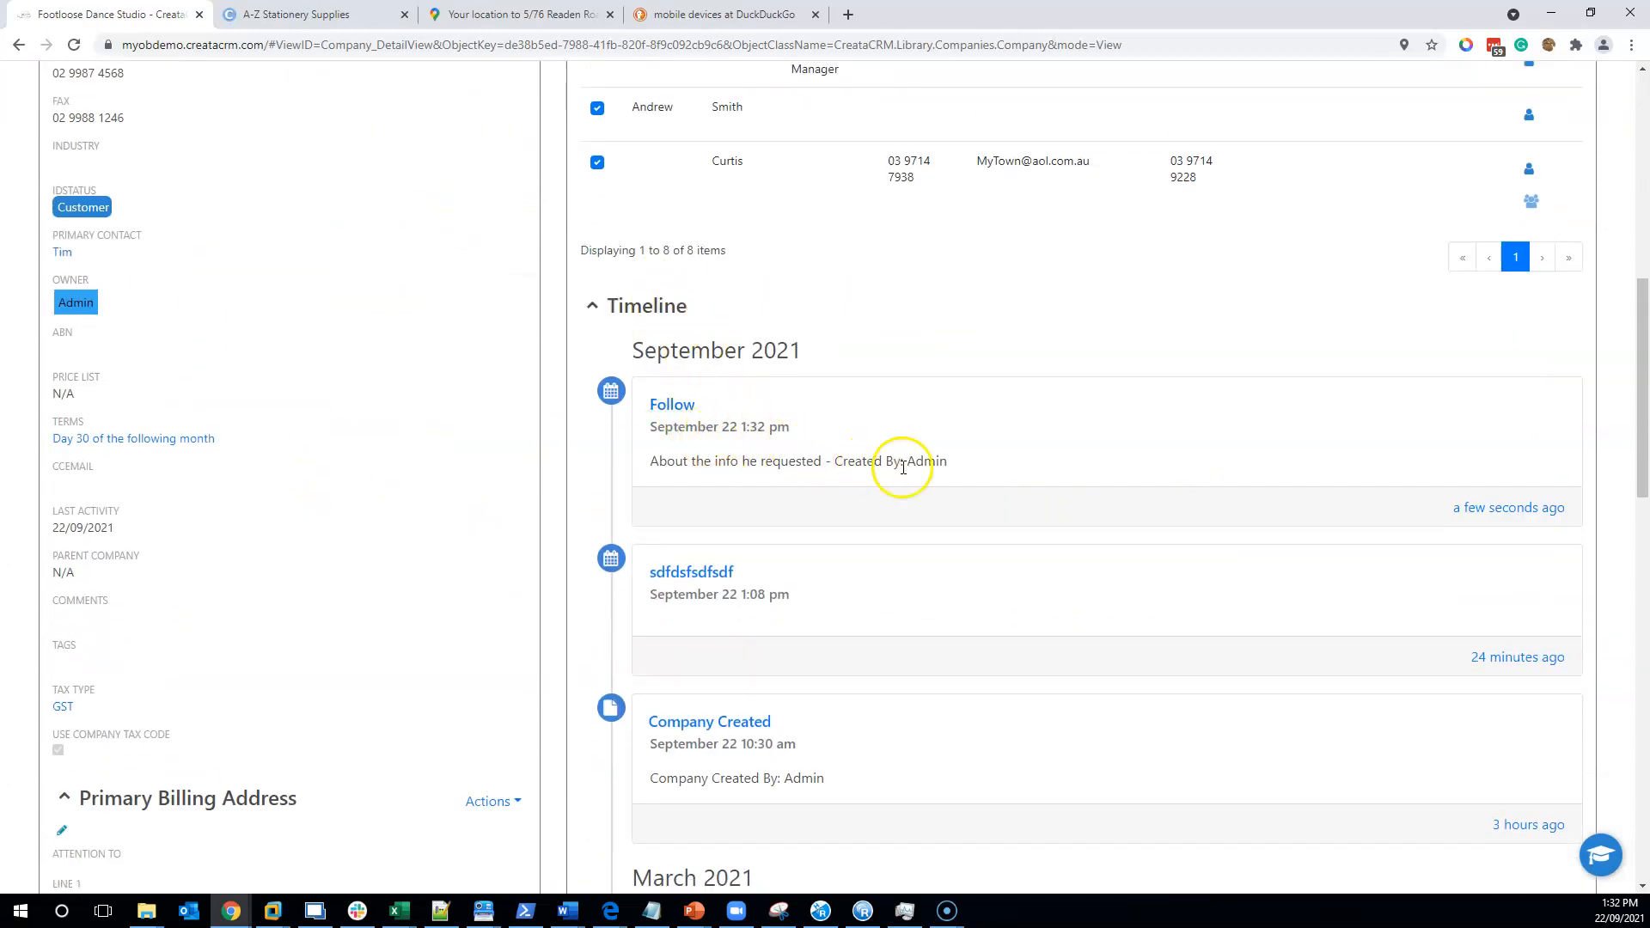
{"action": "scroll", "coordinate": [799, 472], "scroll_direction": "up", "scroll_amount": 8}
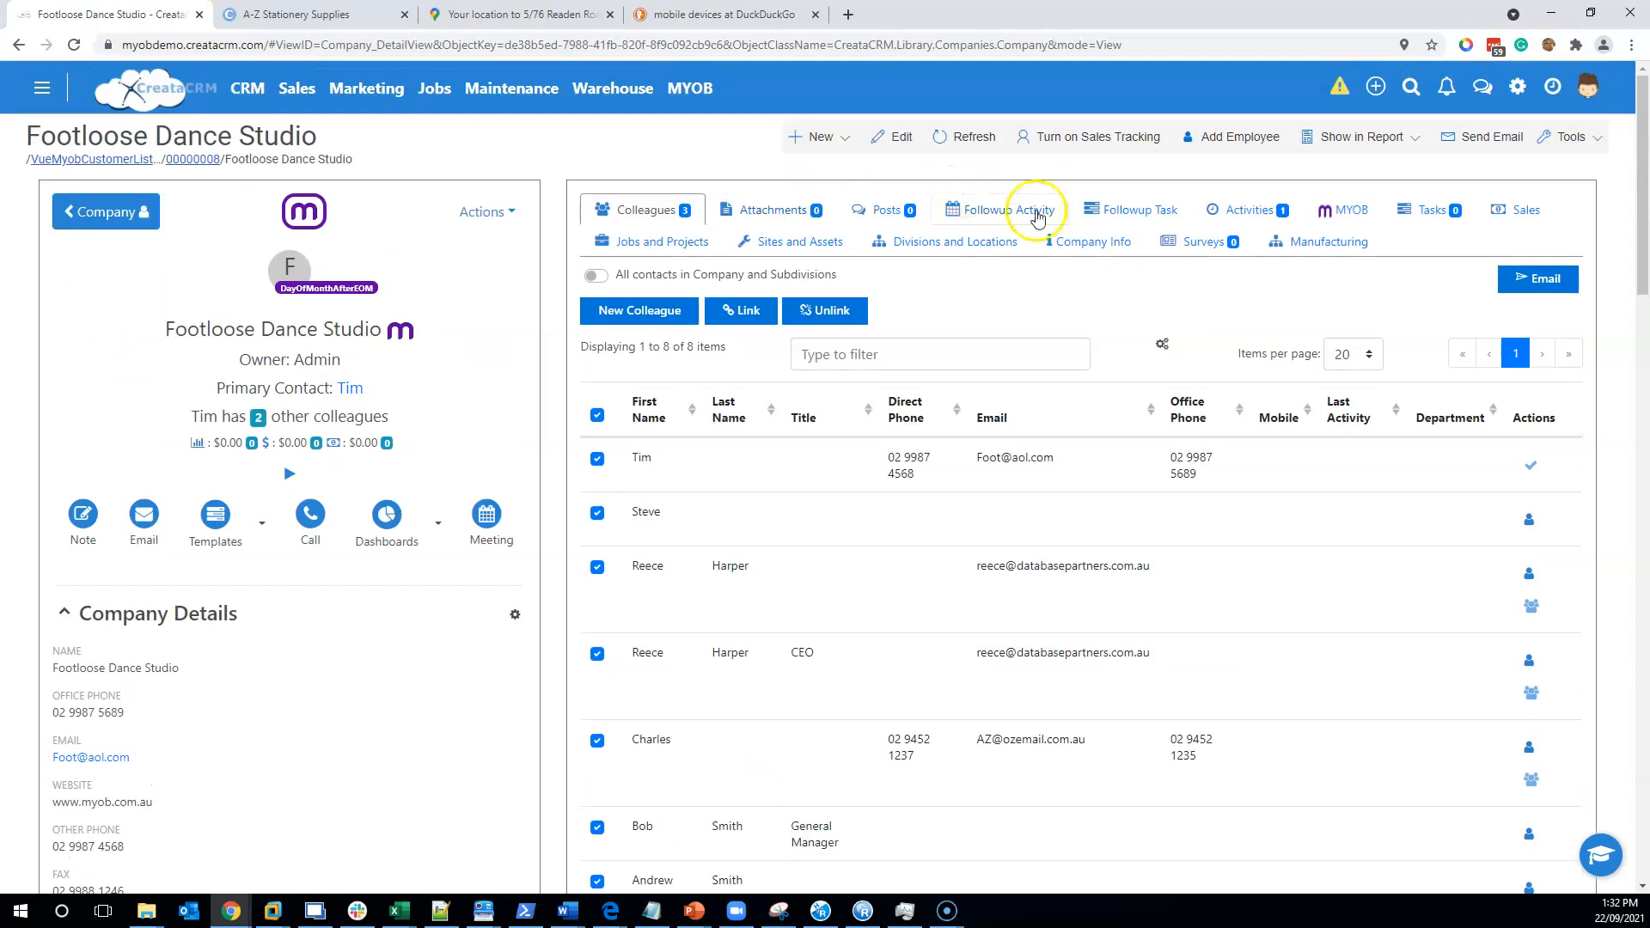
- Check the company's Activities and Colleagues lists, then show its empty Tasks list
{"action": "left_click", "coordinate": [1229, 210]}
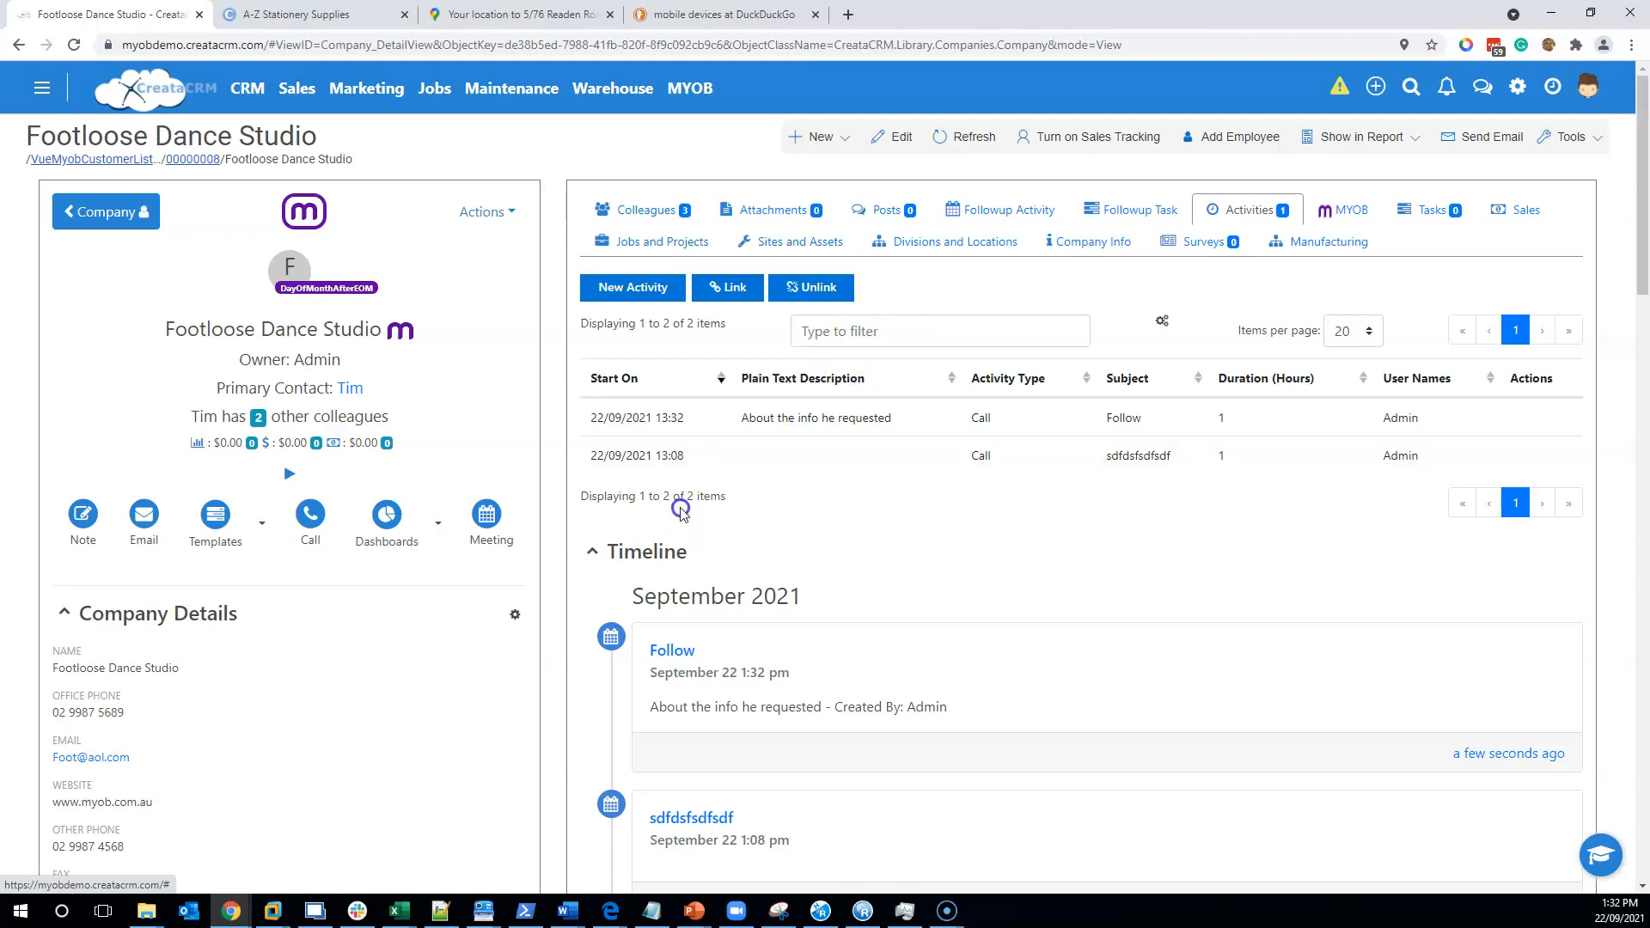
{"action": "left_click", "coordinate": [653, 210]}
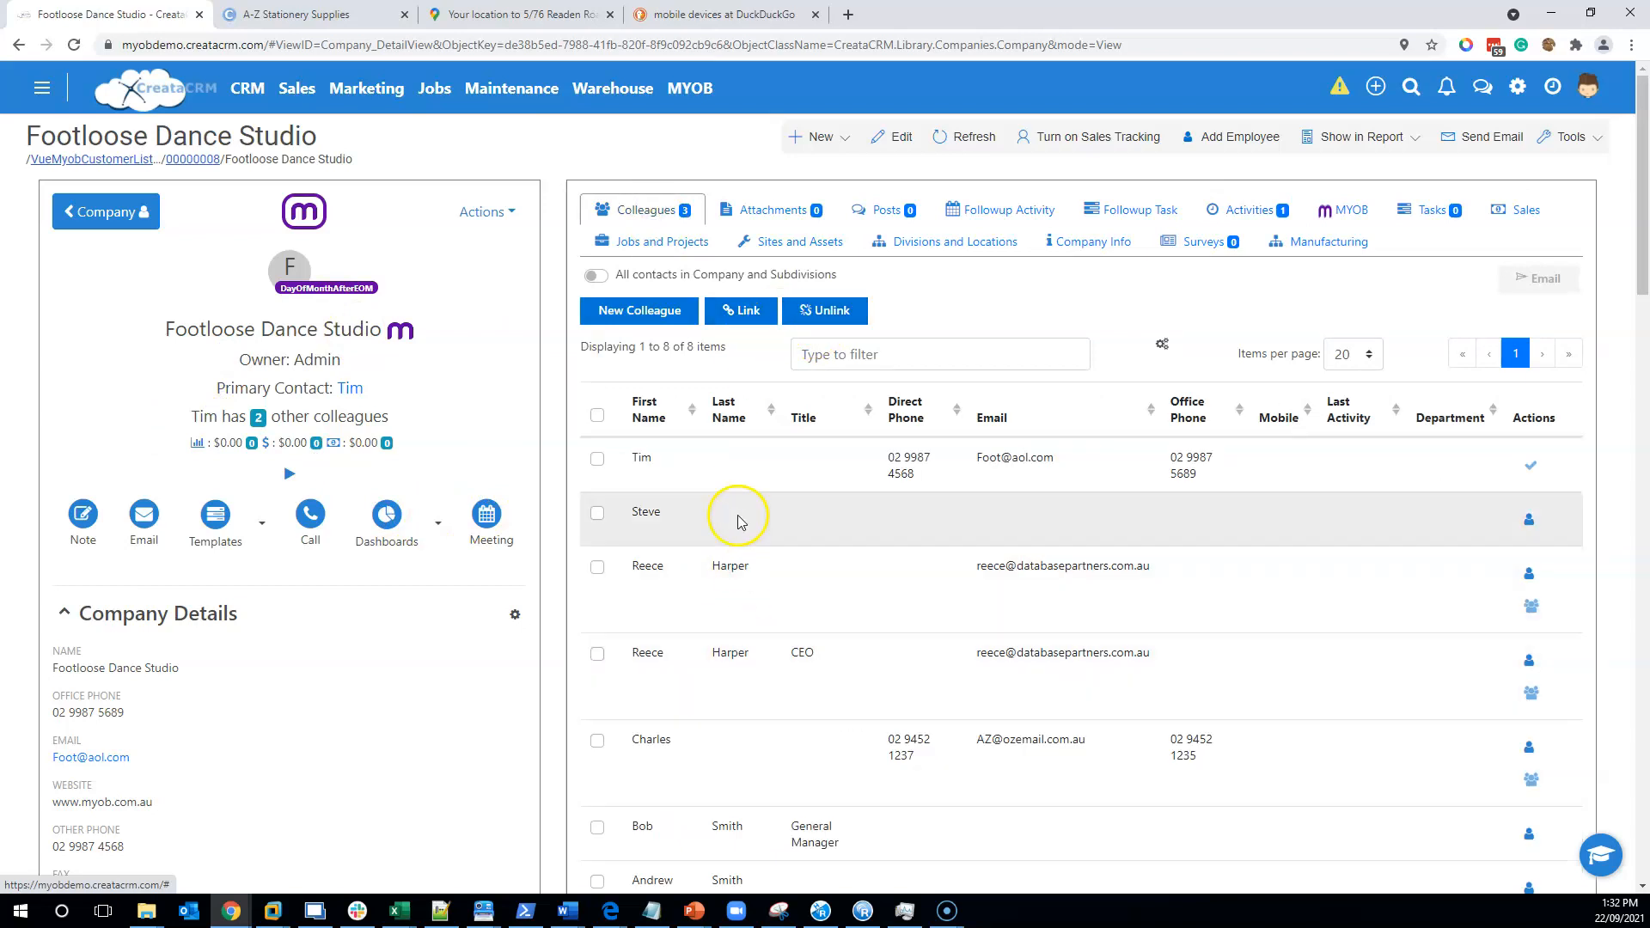
{"action": "scroll", "coordinate": [715, 619], "scroll_direction": "down", "scroll_amount": 2}
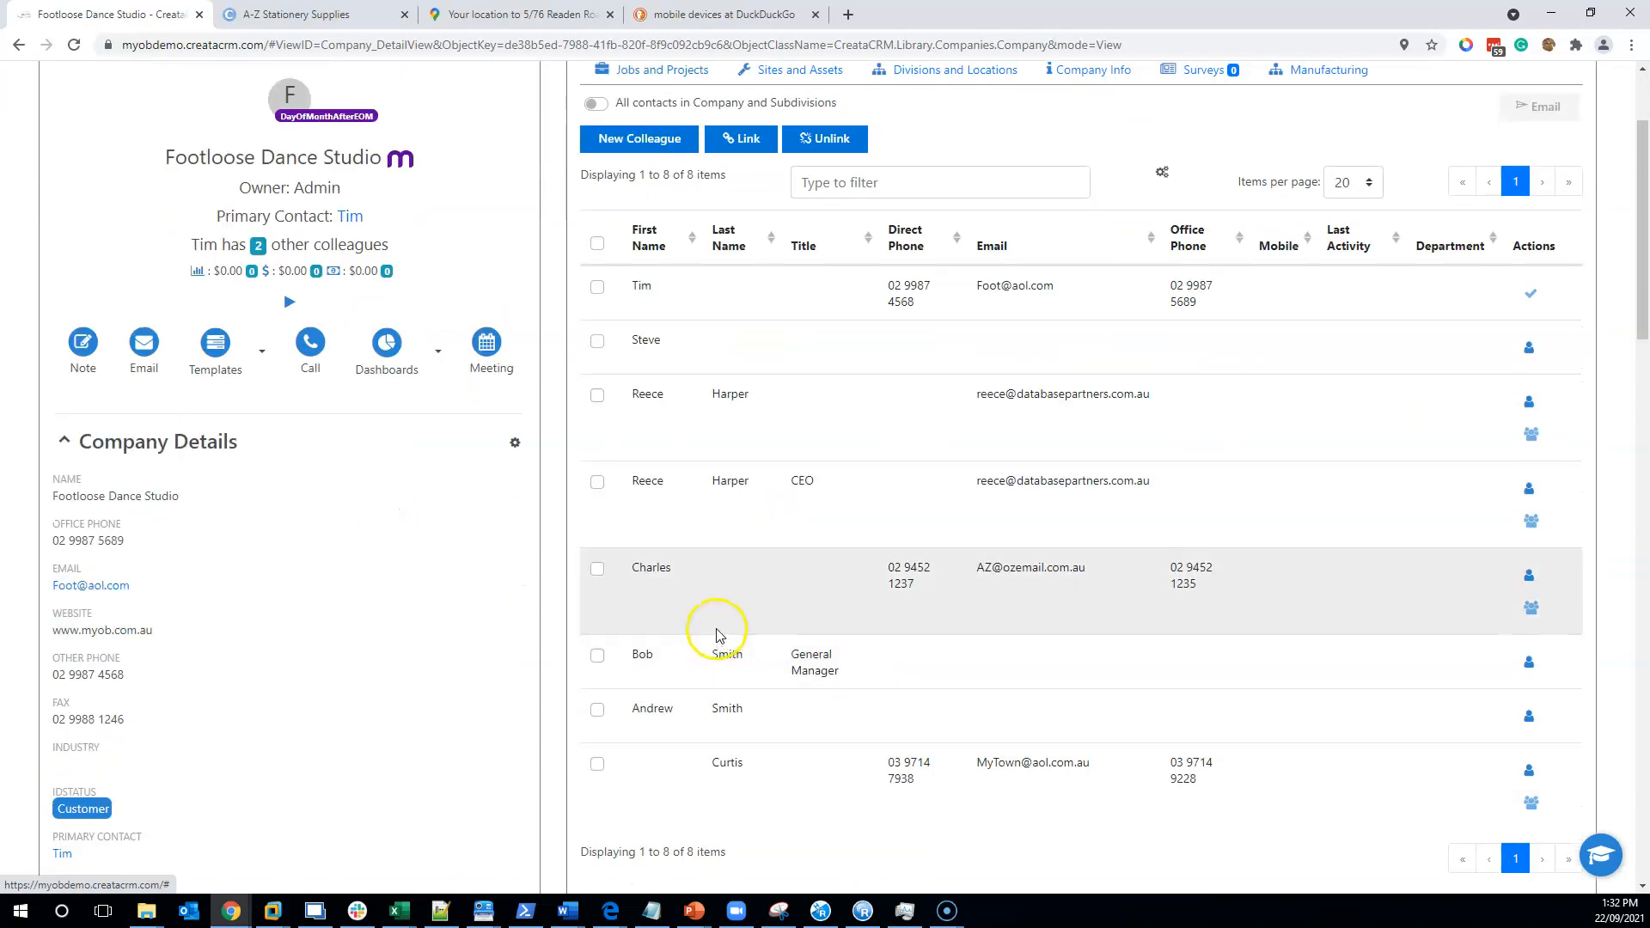
{"action": "scroll", "coordinate": [720, 633], "scroll_direction": "up", "scroll_amount": 2}
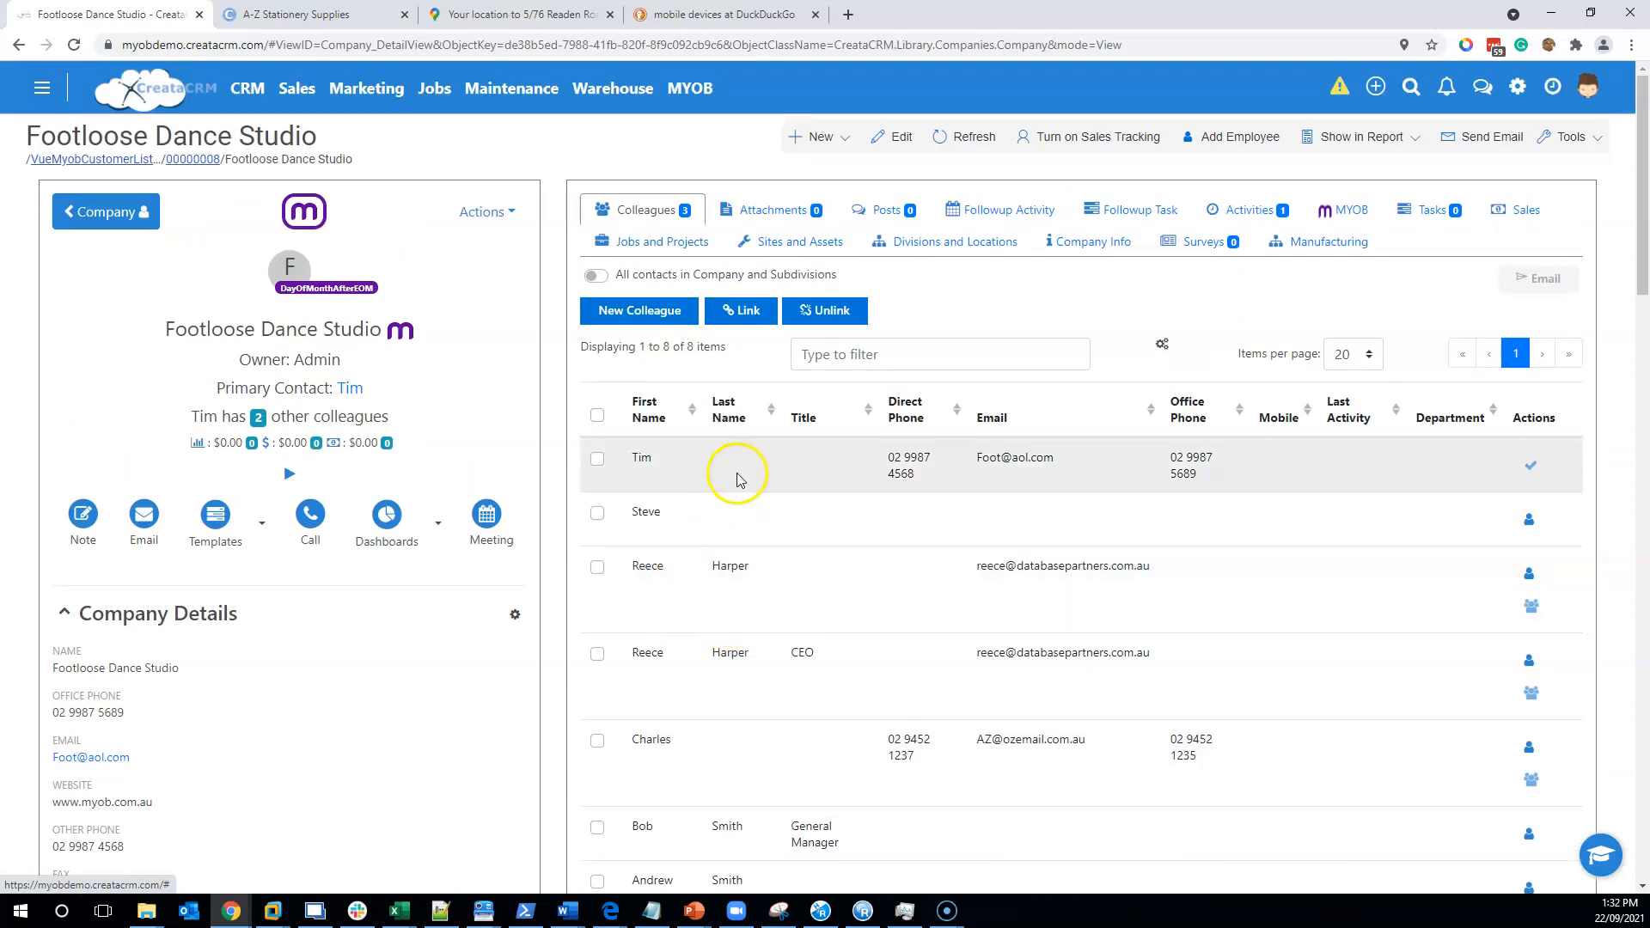
{"action": "left_click", "coordinate": [1274, 221]}
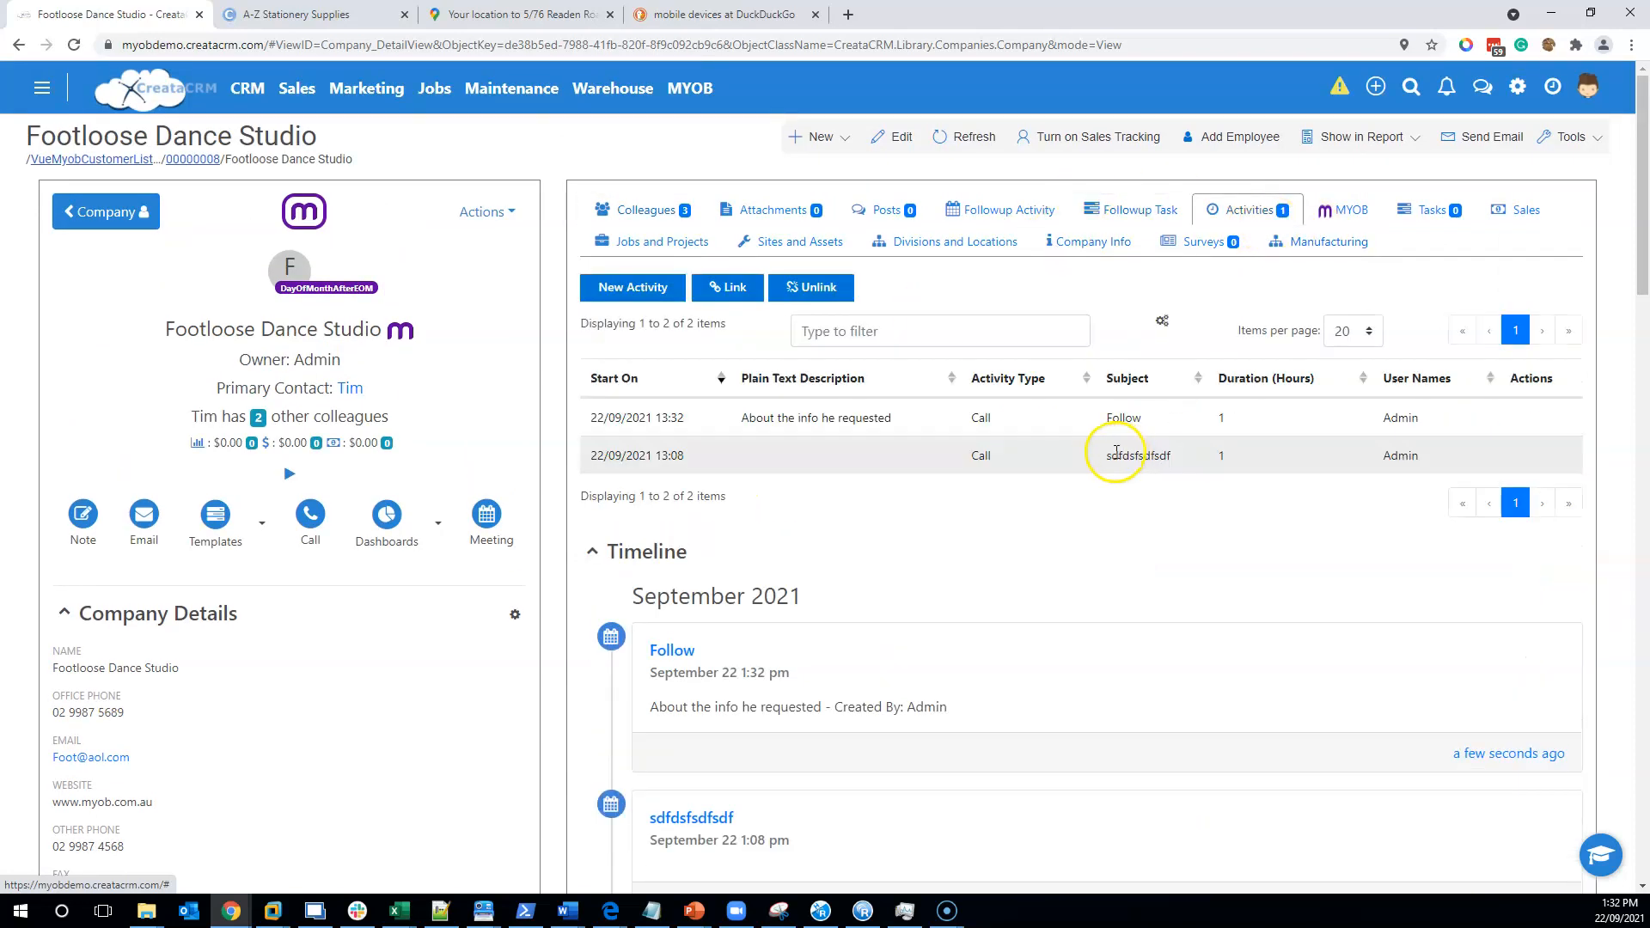
{"action": "left_click", "coordinate": [1403, 219]}
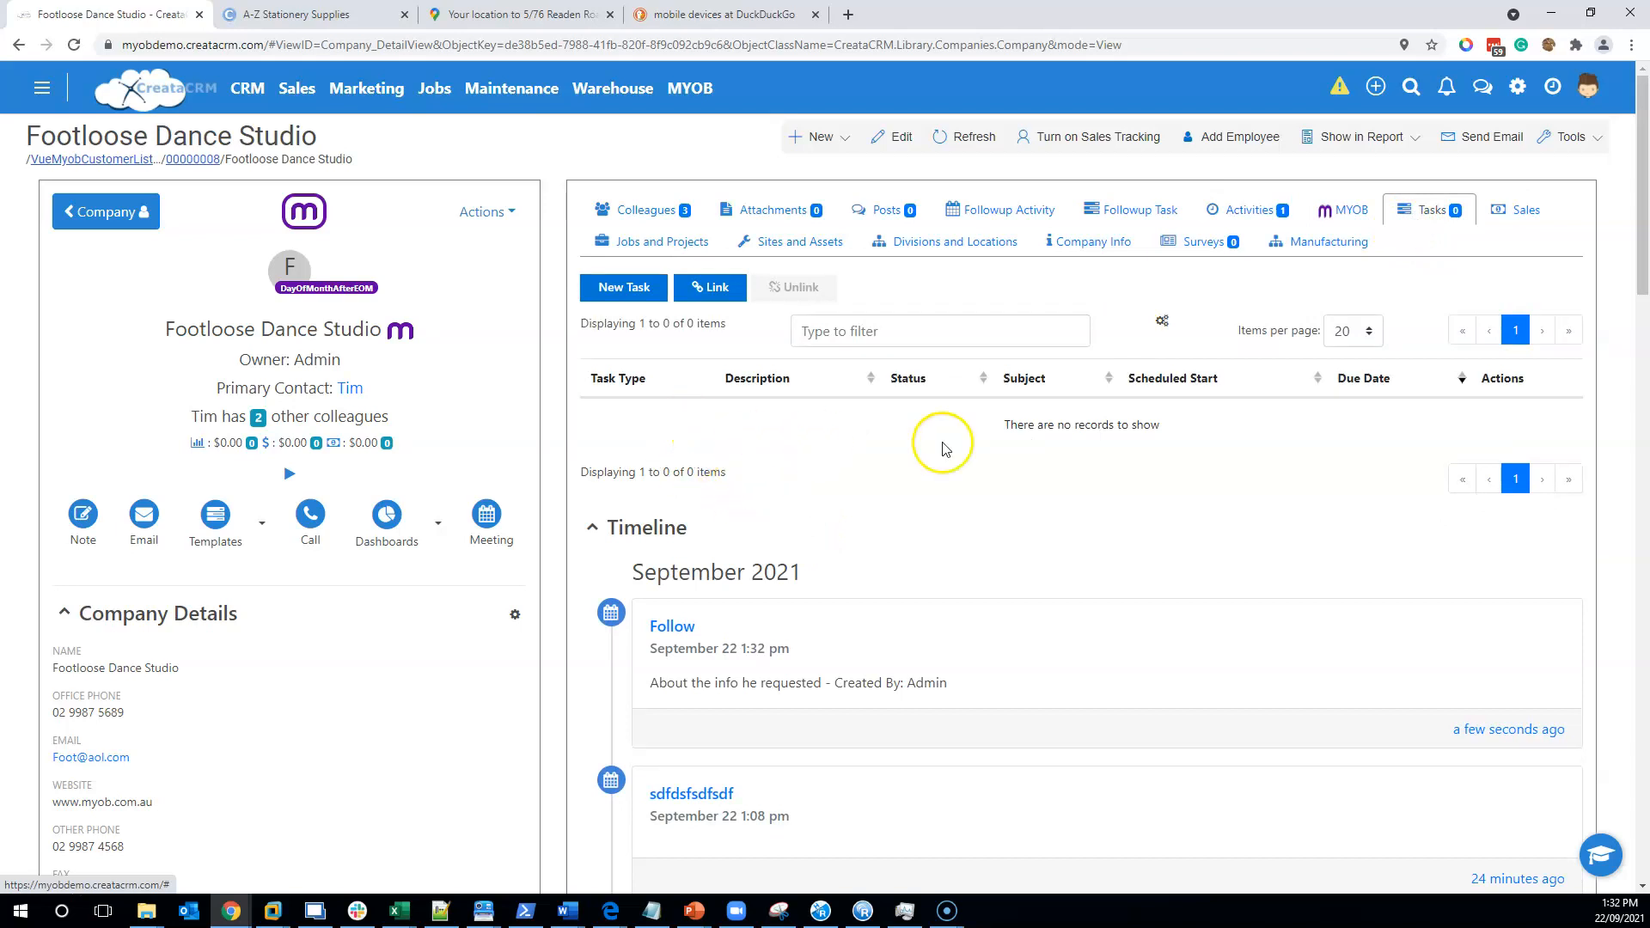
- Create a Followup task 'Monthly followuop' with monthly recurrence enabled, saved to the Tasks list
{"action": "left_click", "coordinate": [1117, 210]}
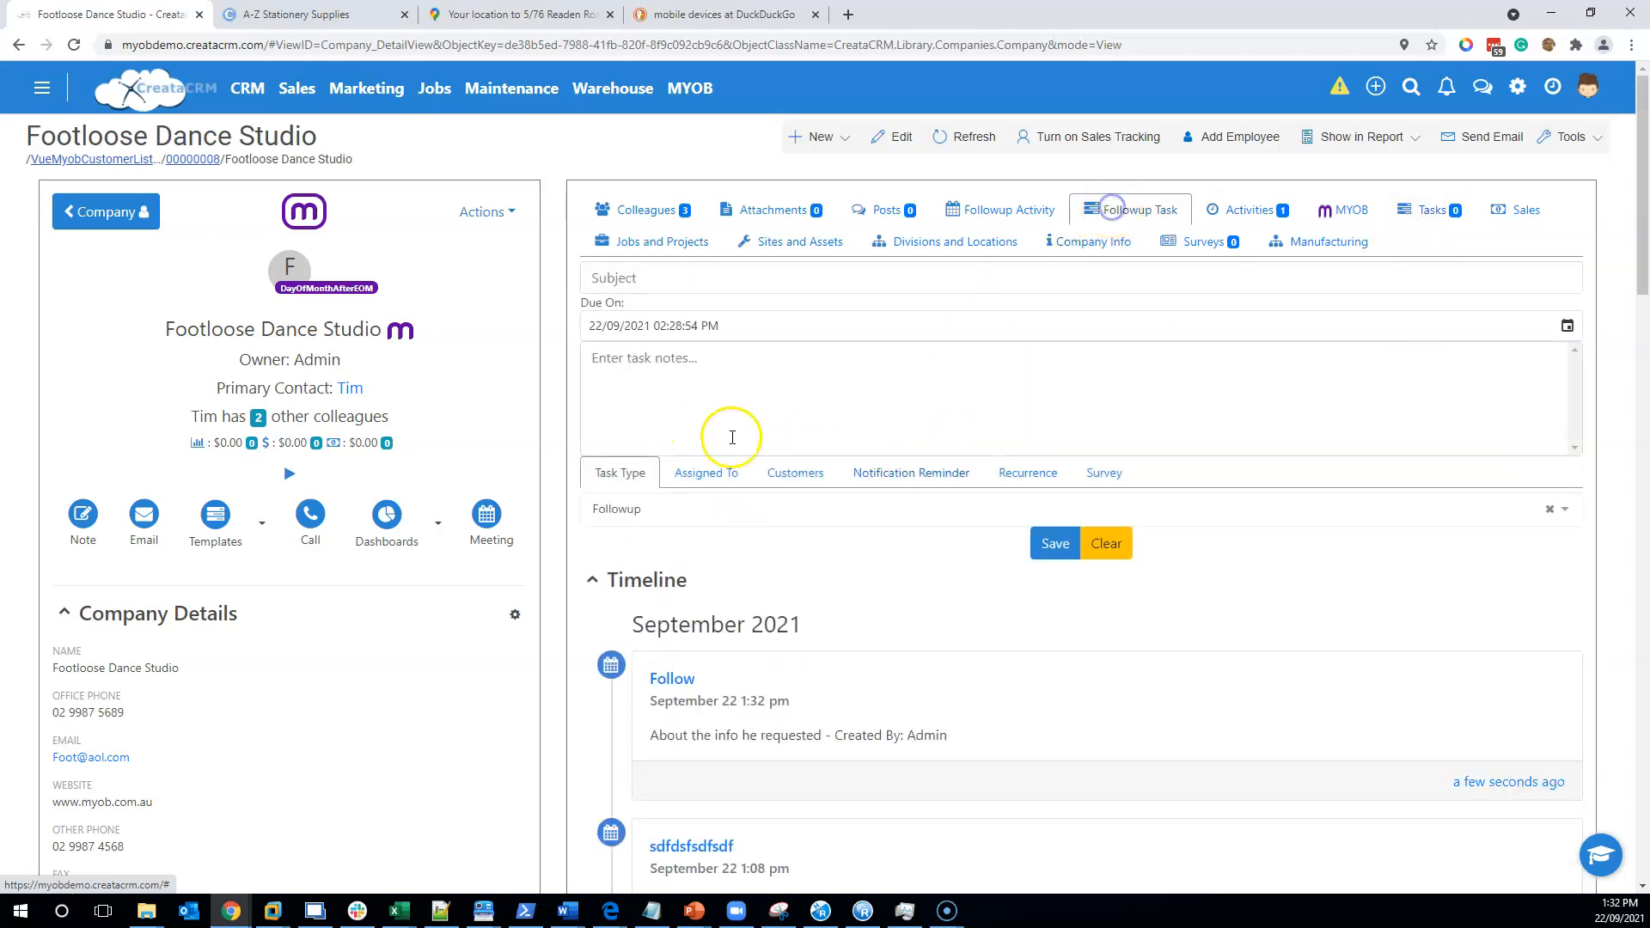
{"action": "left_click", "coordinate": [666, 280]}
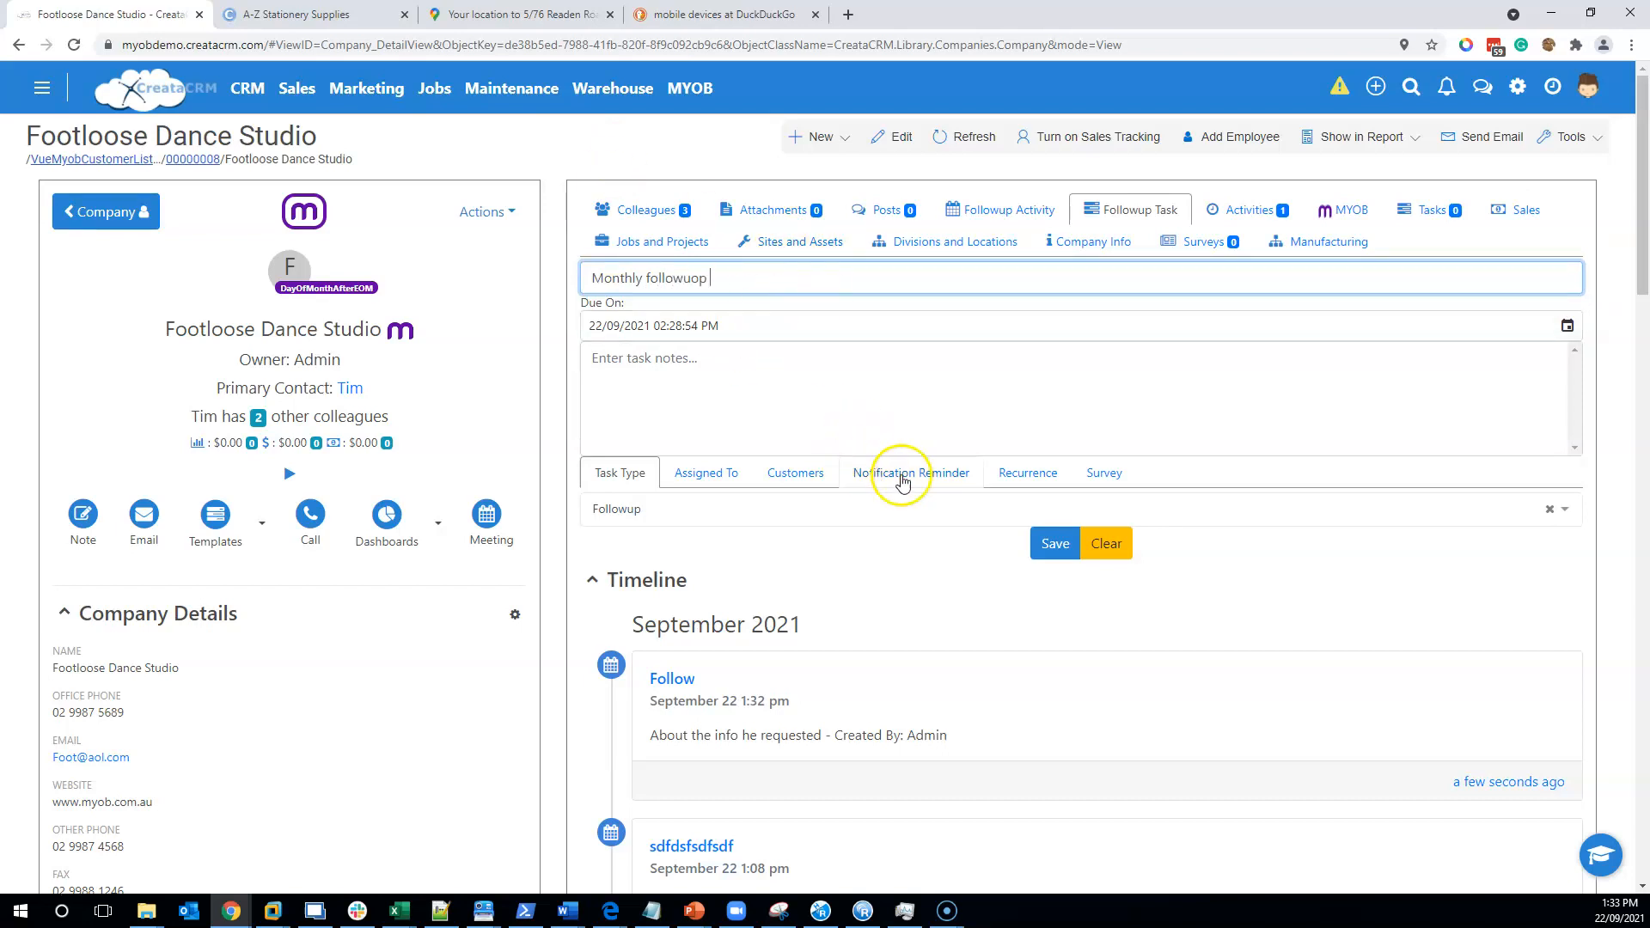
{"action": "left_click", "coordinate": [988, 471]}
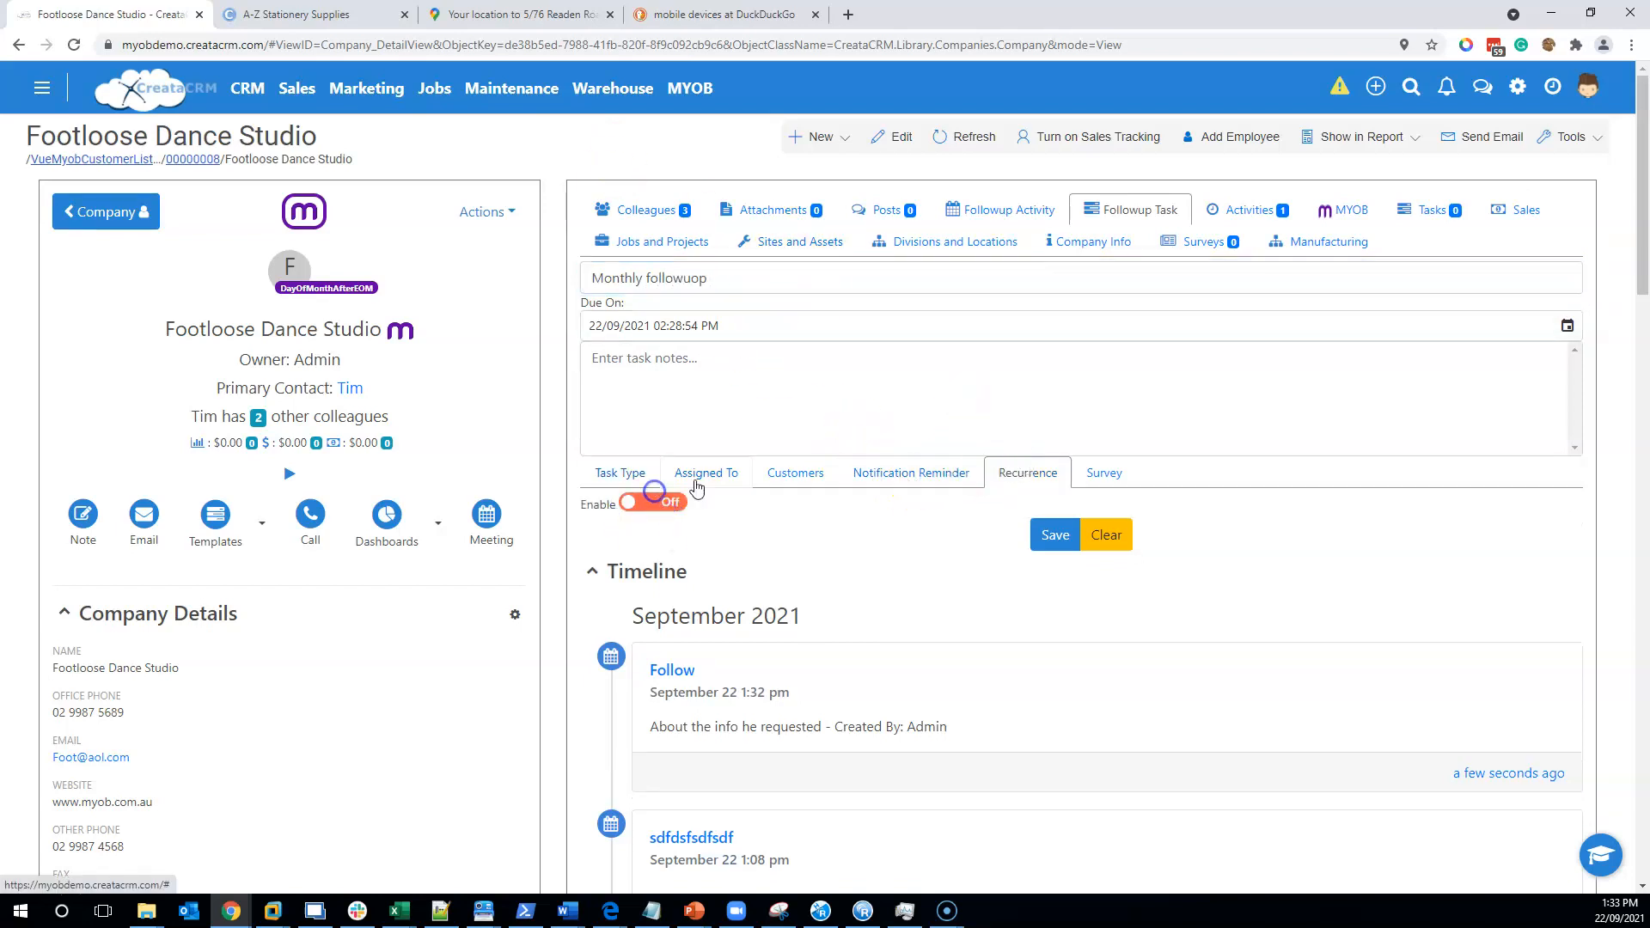
{"action": "left_click", "coordinate": [635, 504]}
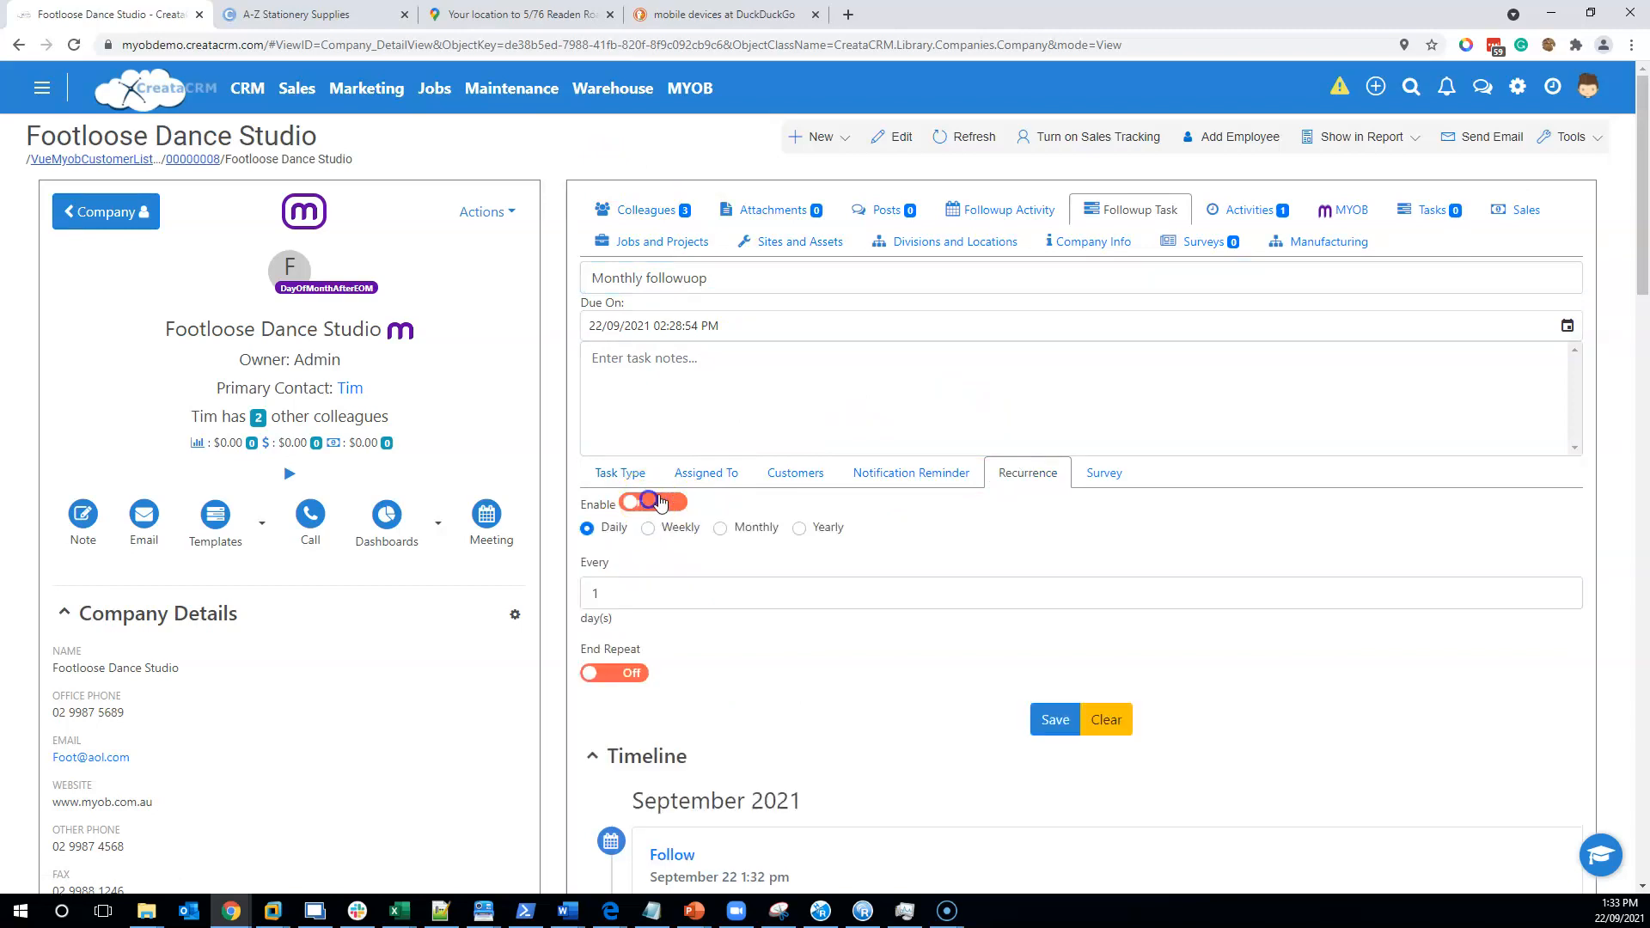
{"action": "left_click", "coordinate": [734, 533]}
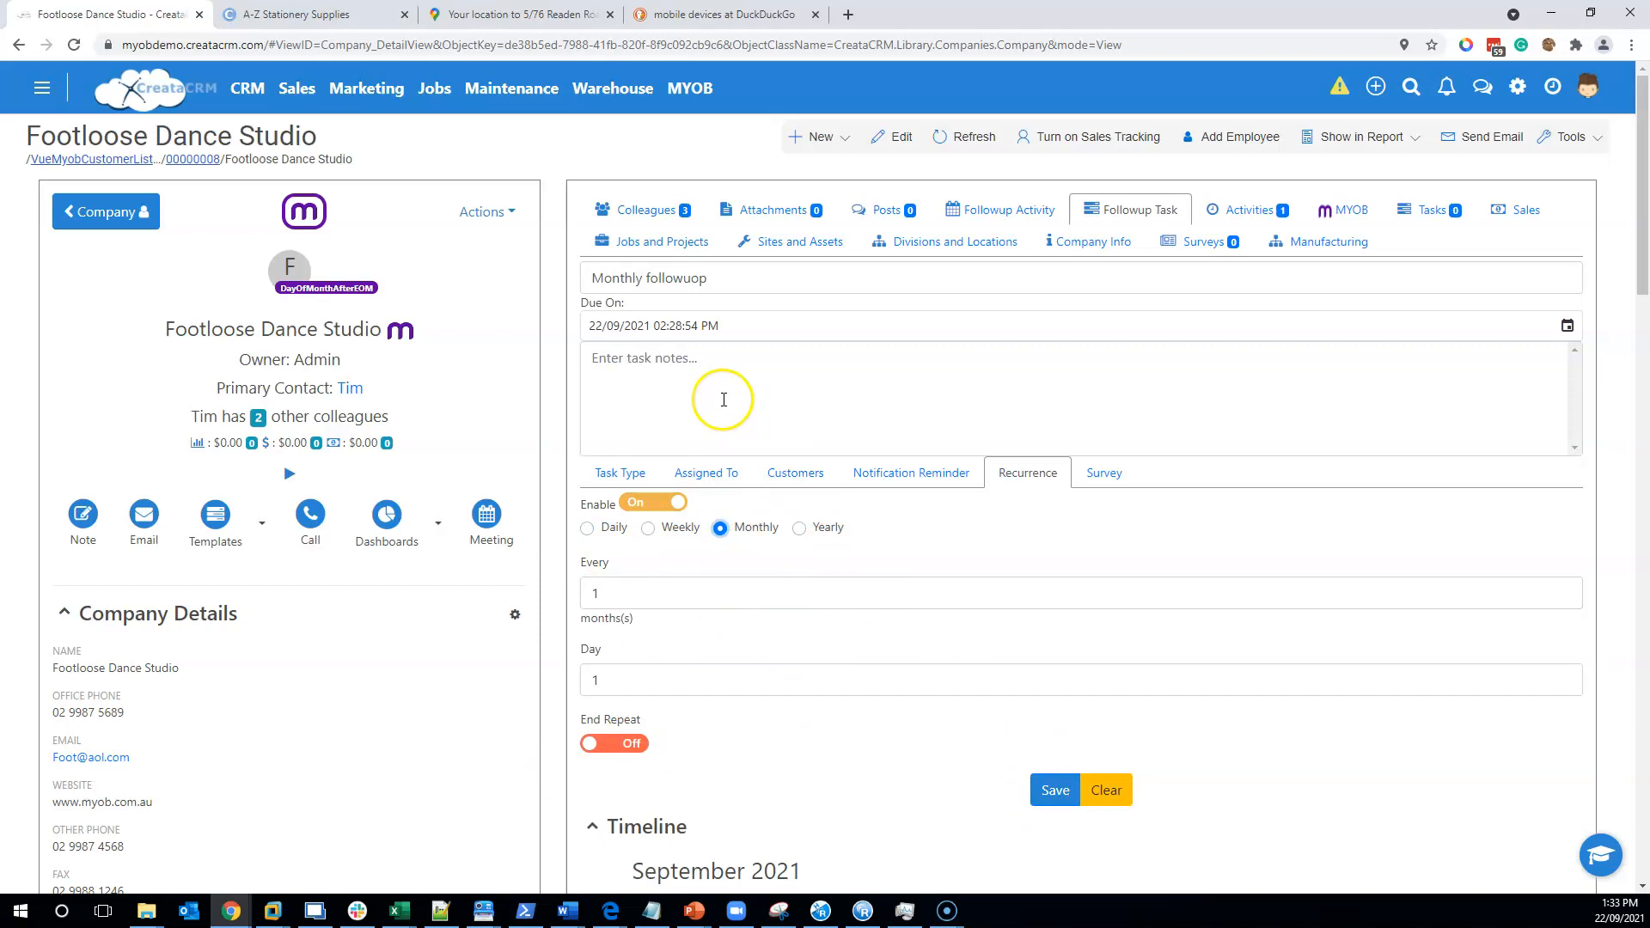
{"action": "left_click", "coordinate": [1055, 790]}
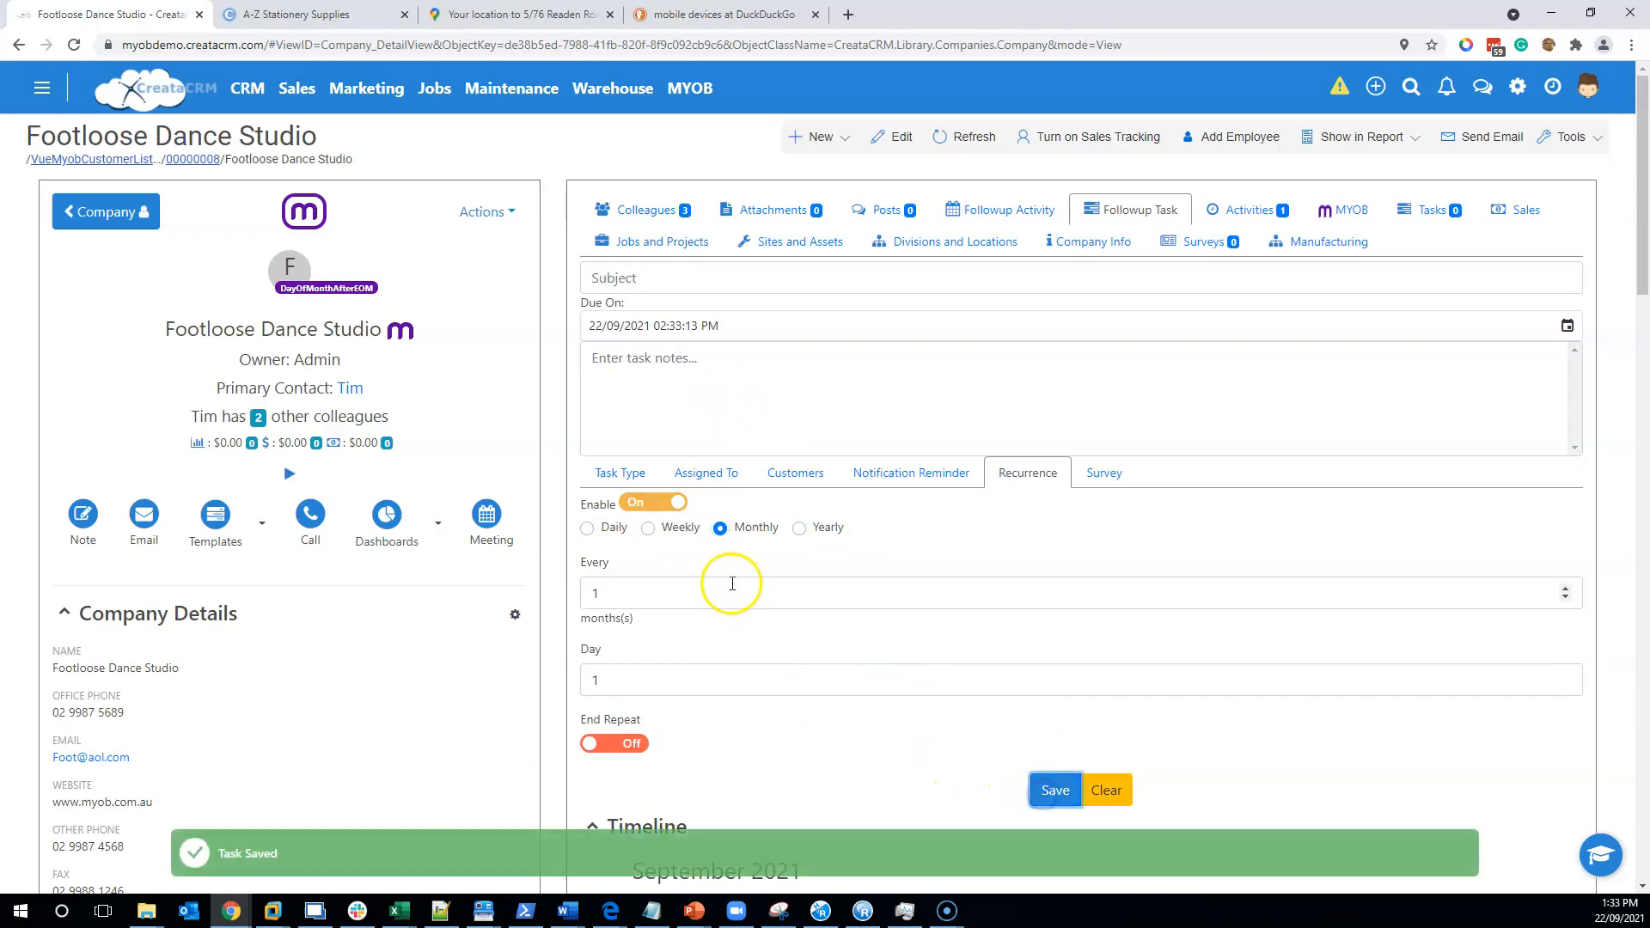
{"action": "left_click", "coordinate": [1427, 210]}
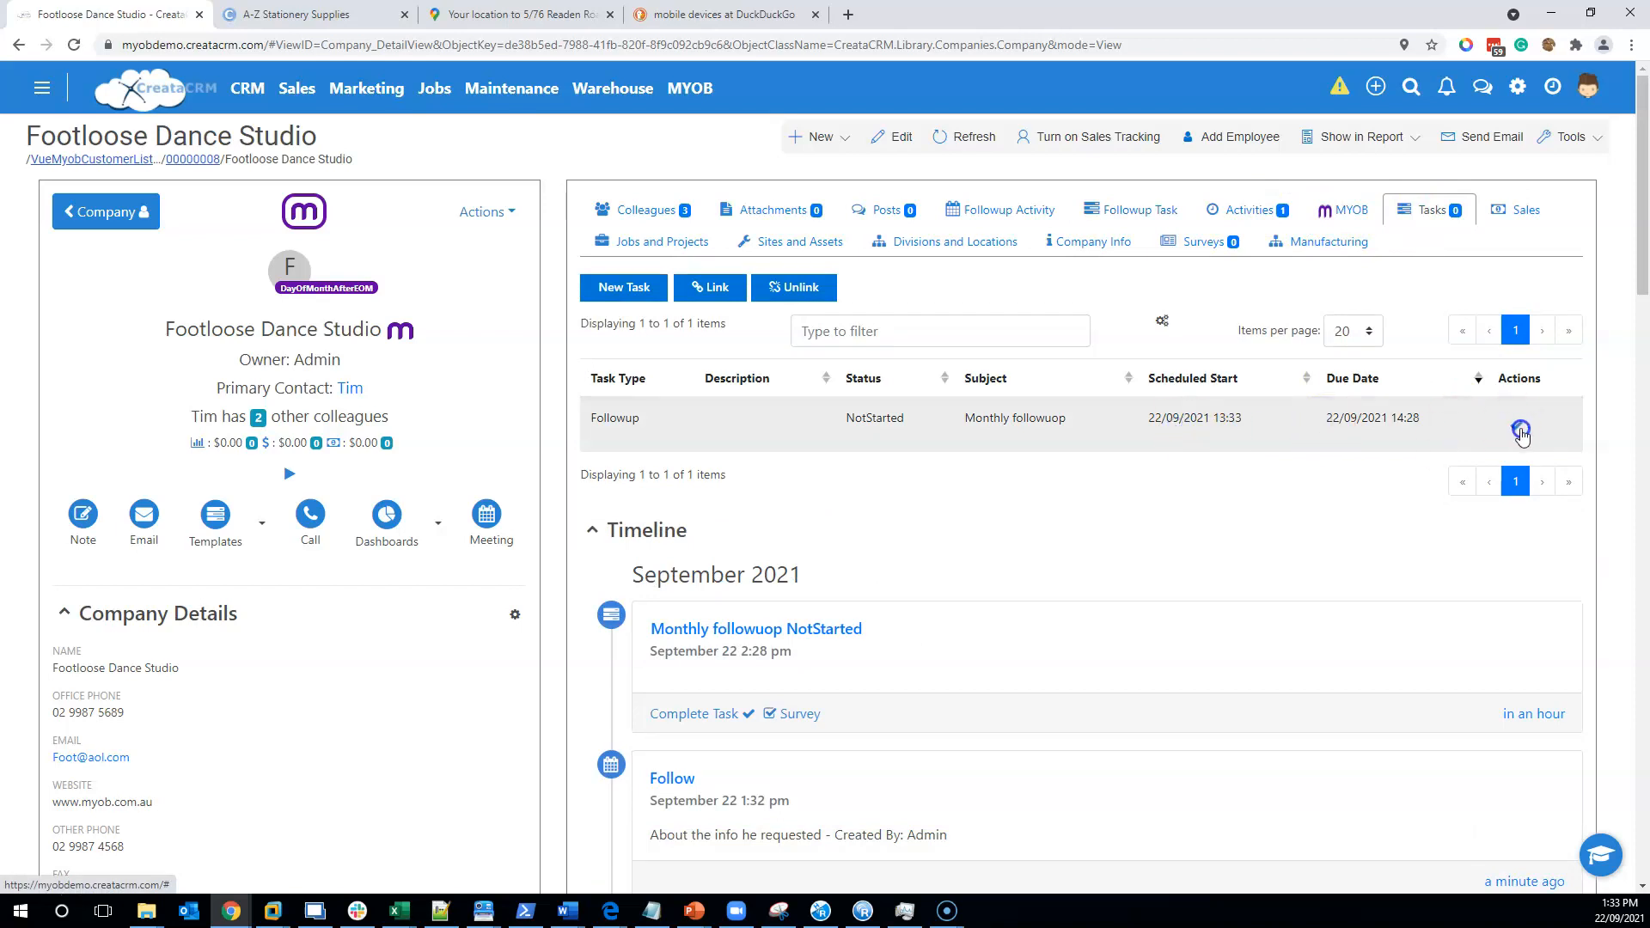
- Refresh, mark the NotStarted Monthly followuop completed, and refresh to reveal the 01/11/2021 occurrence
{"action": "left_click", "coordinate": [963, 135]}
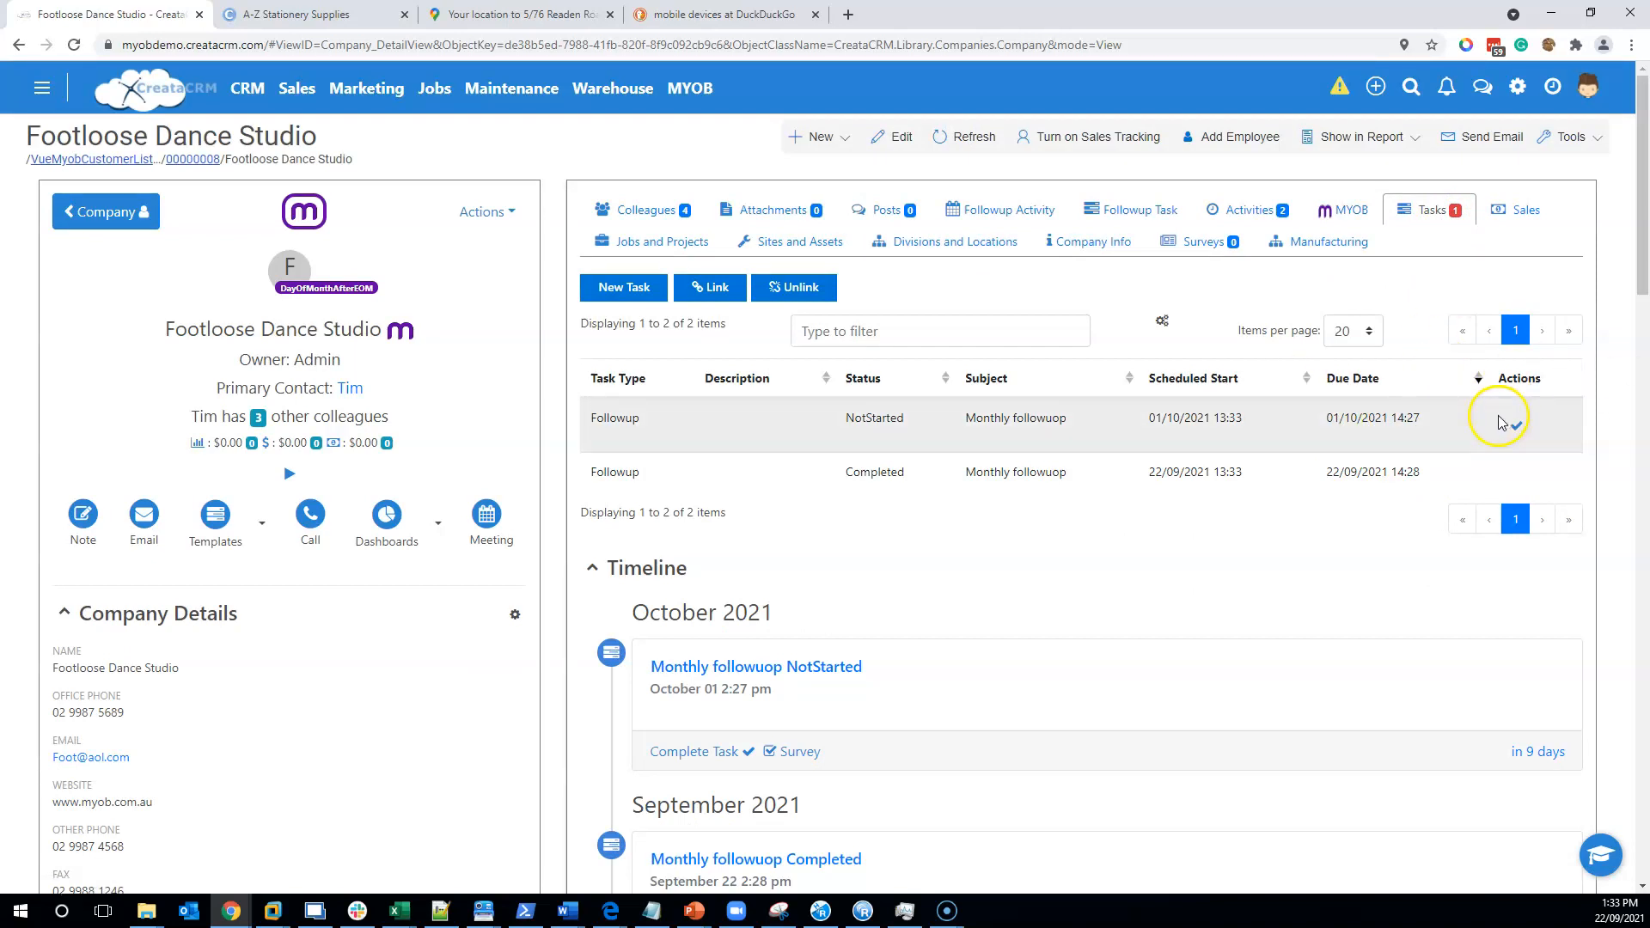
{"action": "left_click", "coordinate": [1534, 434]}
{"action": "left_click", "coordinate": [964, 137]}
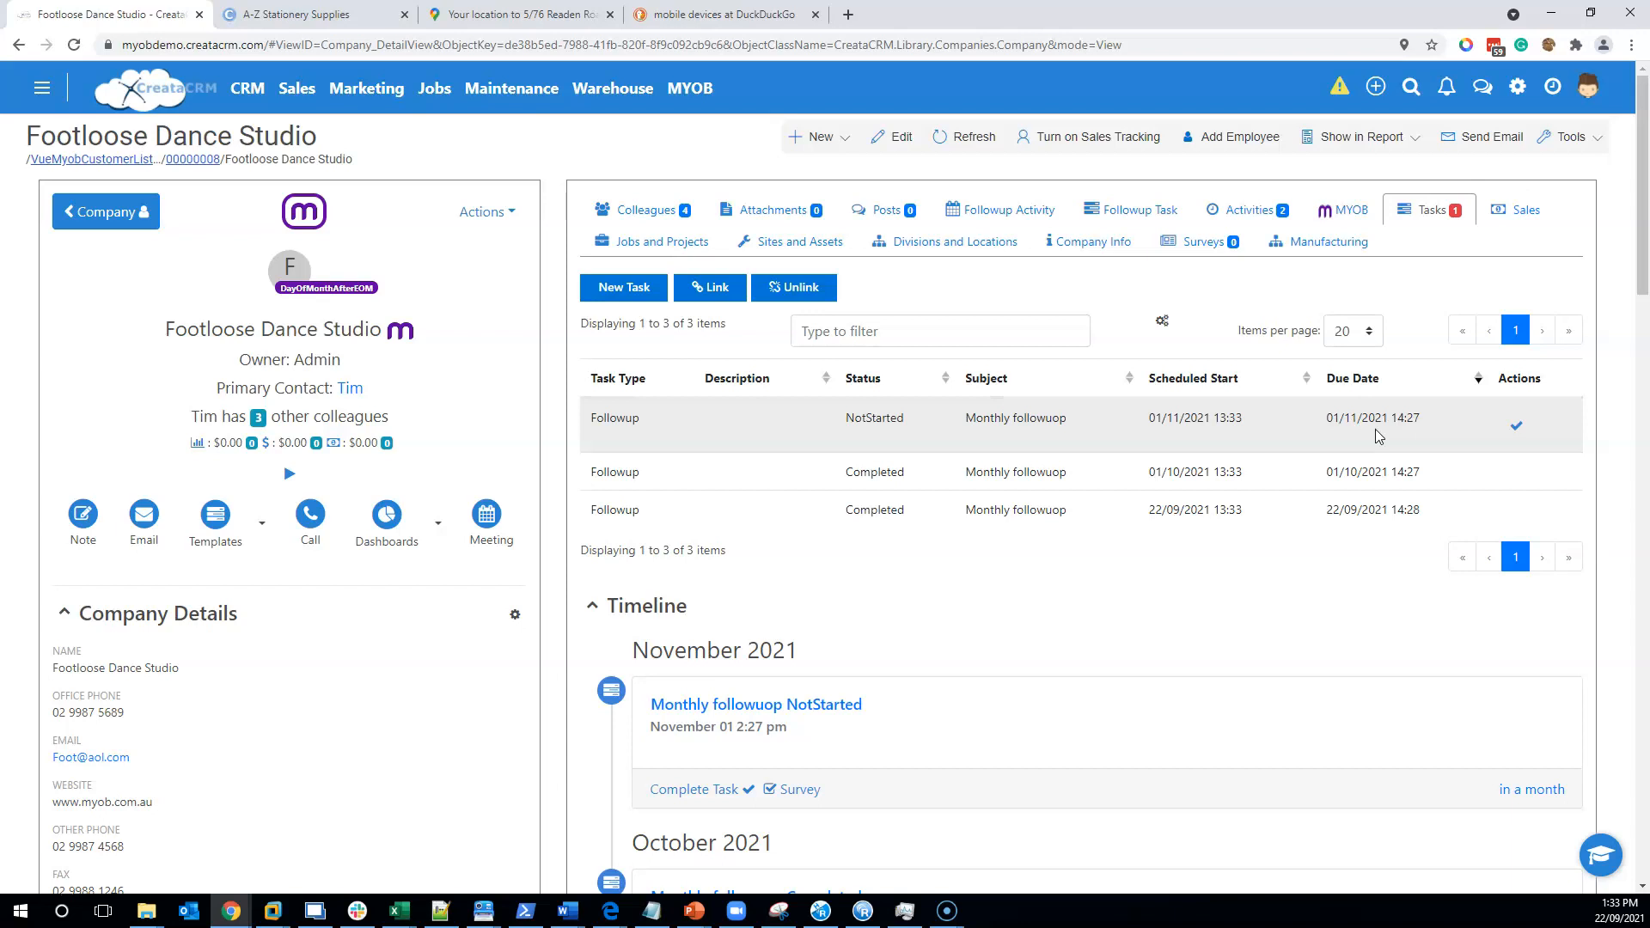
{"action": "left_click", "coordinate": [1445, 88]}
{"action": "left_click", "coordinate": [1085, 202]}
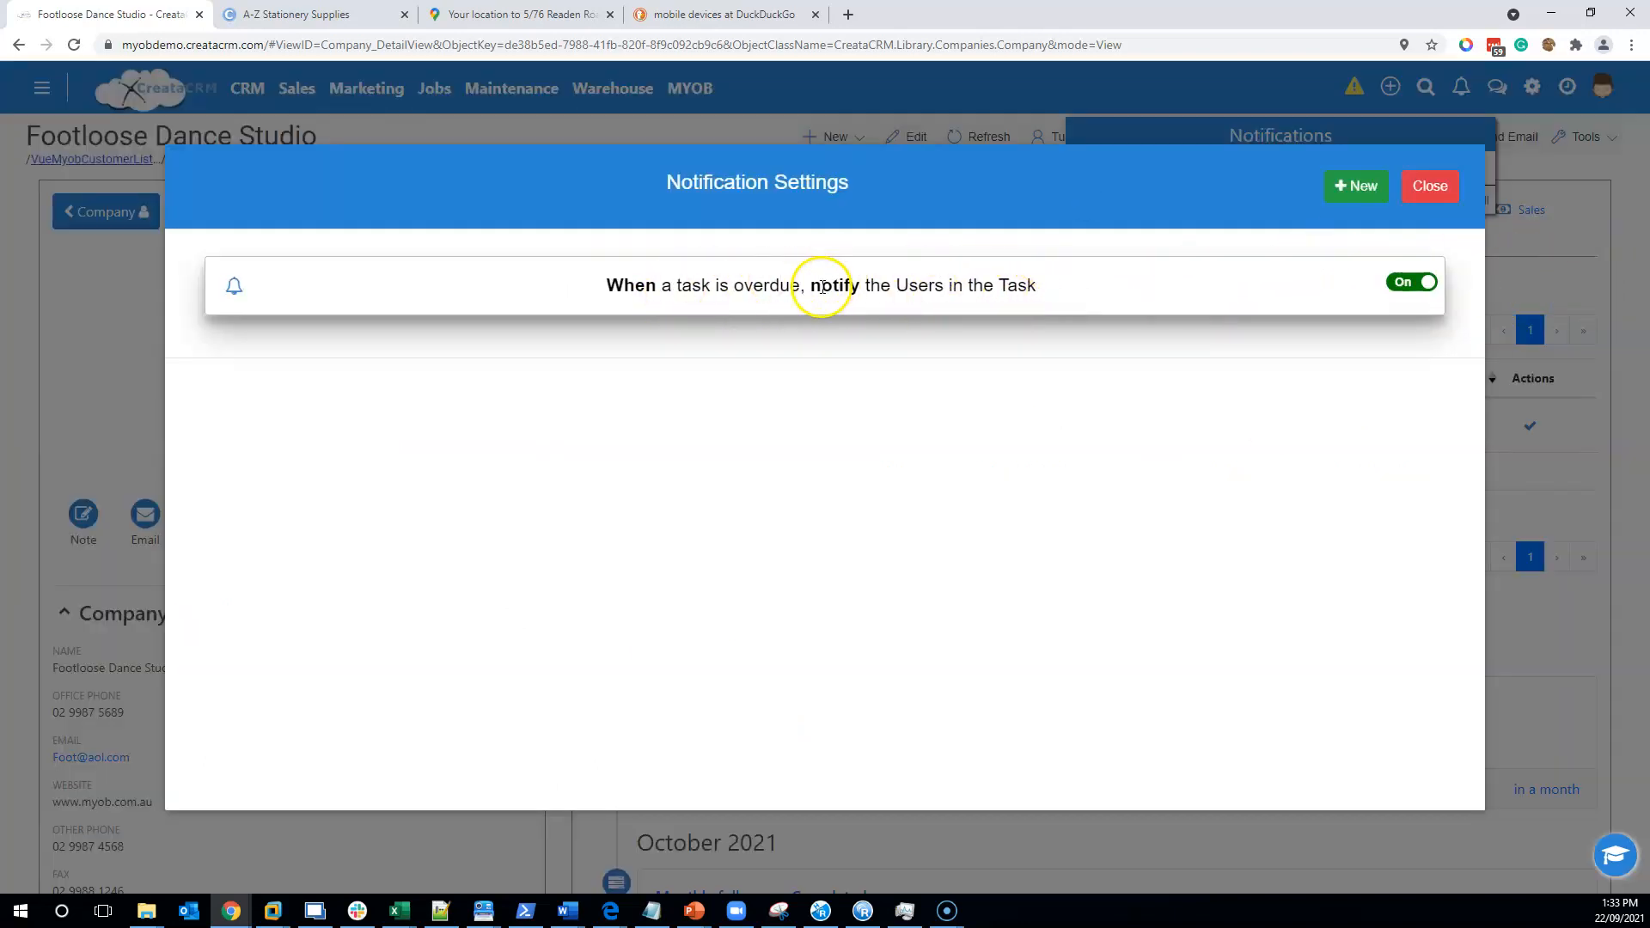
{"action": "left_click", "coordinate": [1431, 189]}
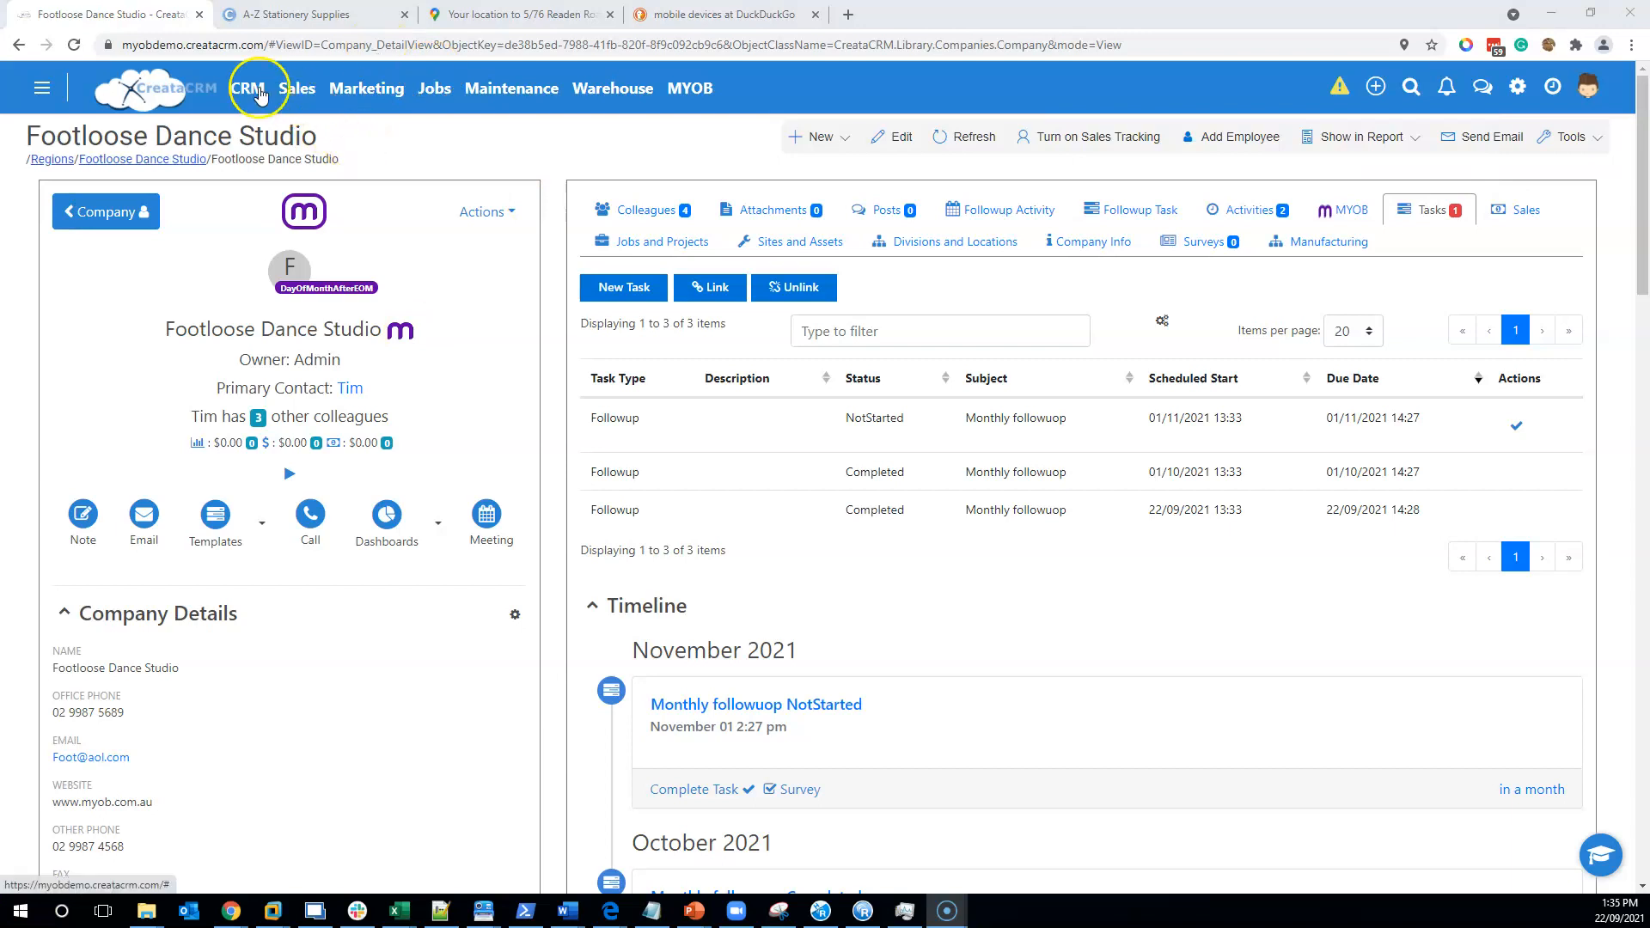
- Open the CRM Regions map showing NSW, with the TAS and WA regions hidden
{"action": "left_click", "coordinate": [260, 93]}
{"action": "left_click", "coordinate": [309, 454]}
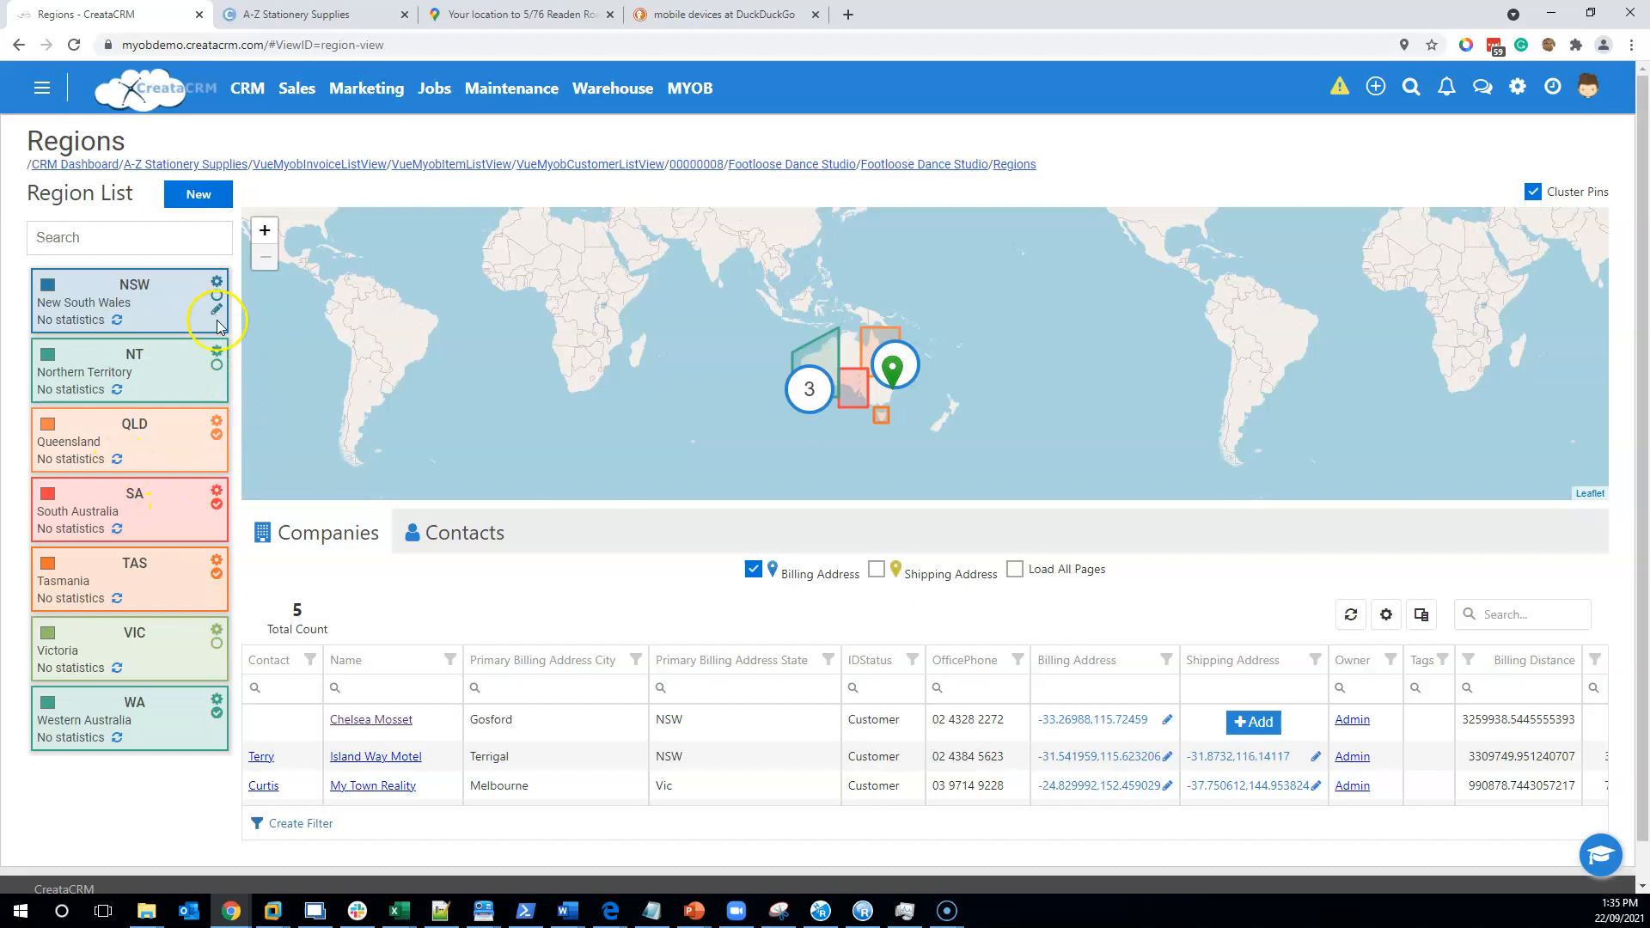
{"action": "left_click", "coordinate": [215, 576]}
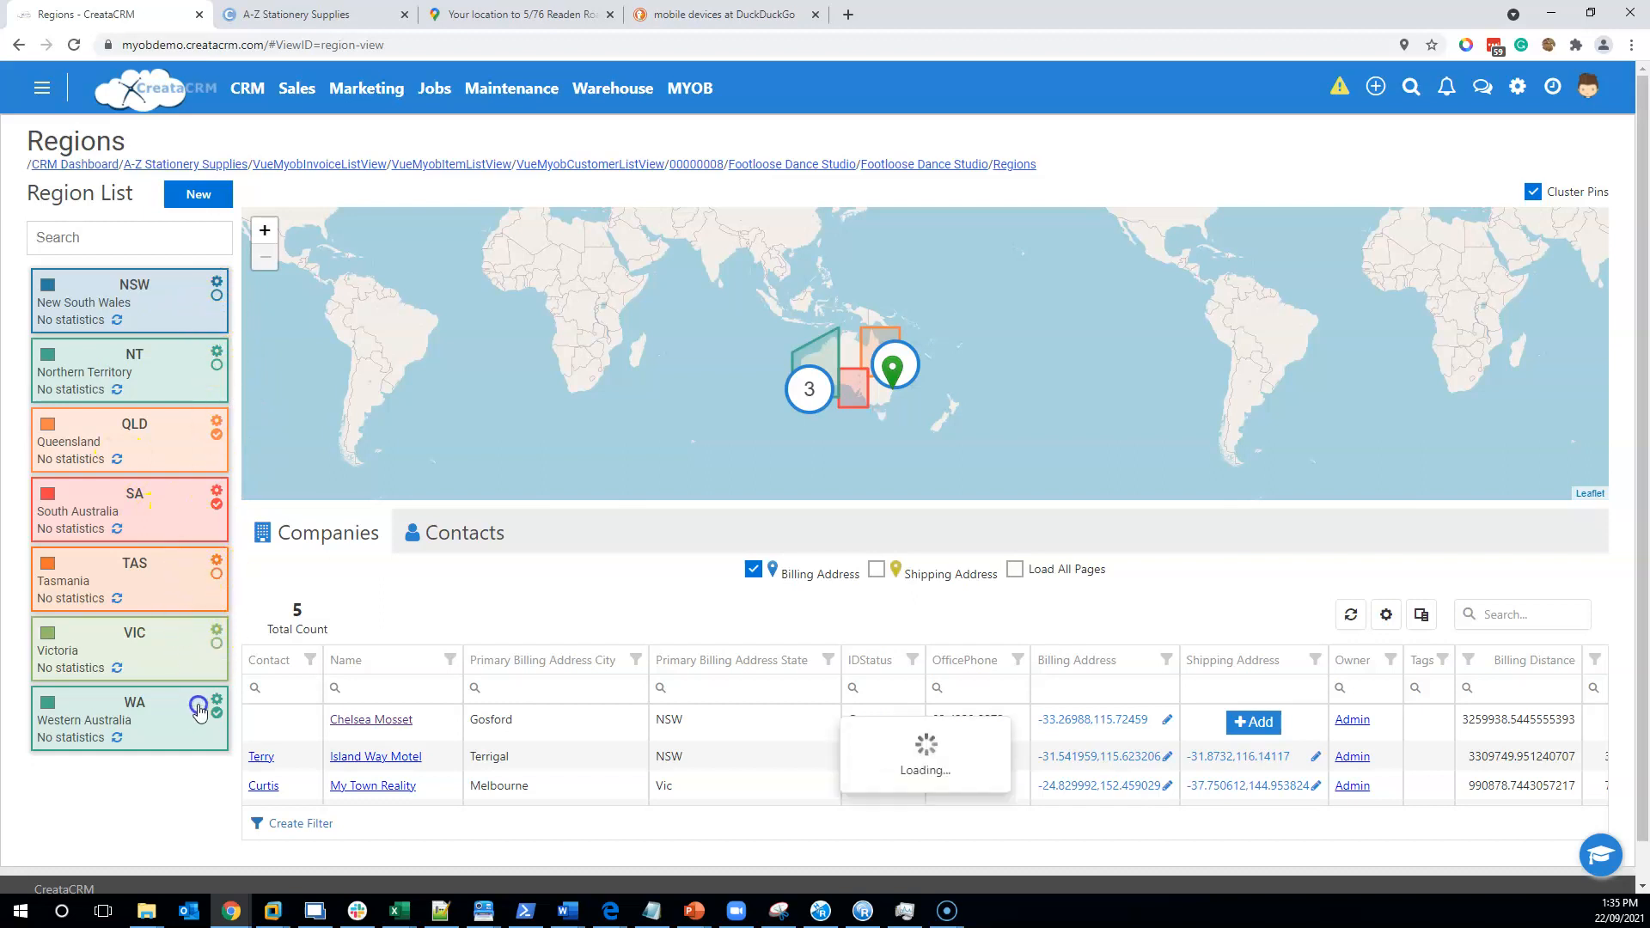
{"action": "left_click", "coordinate": [217, 712]}
{"action": "left_click", "coordinate": [216, 295]}
- Zoom the map to Sydney and open A-Z Stationery Supplies from its Bondi pin
{"action": "scroll", "coordinate": [809, 381], "scroll_direction": "up", "scroll_amount": 3}
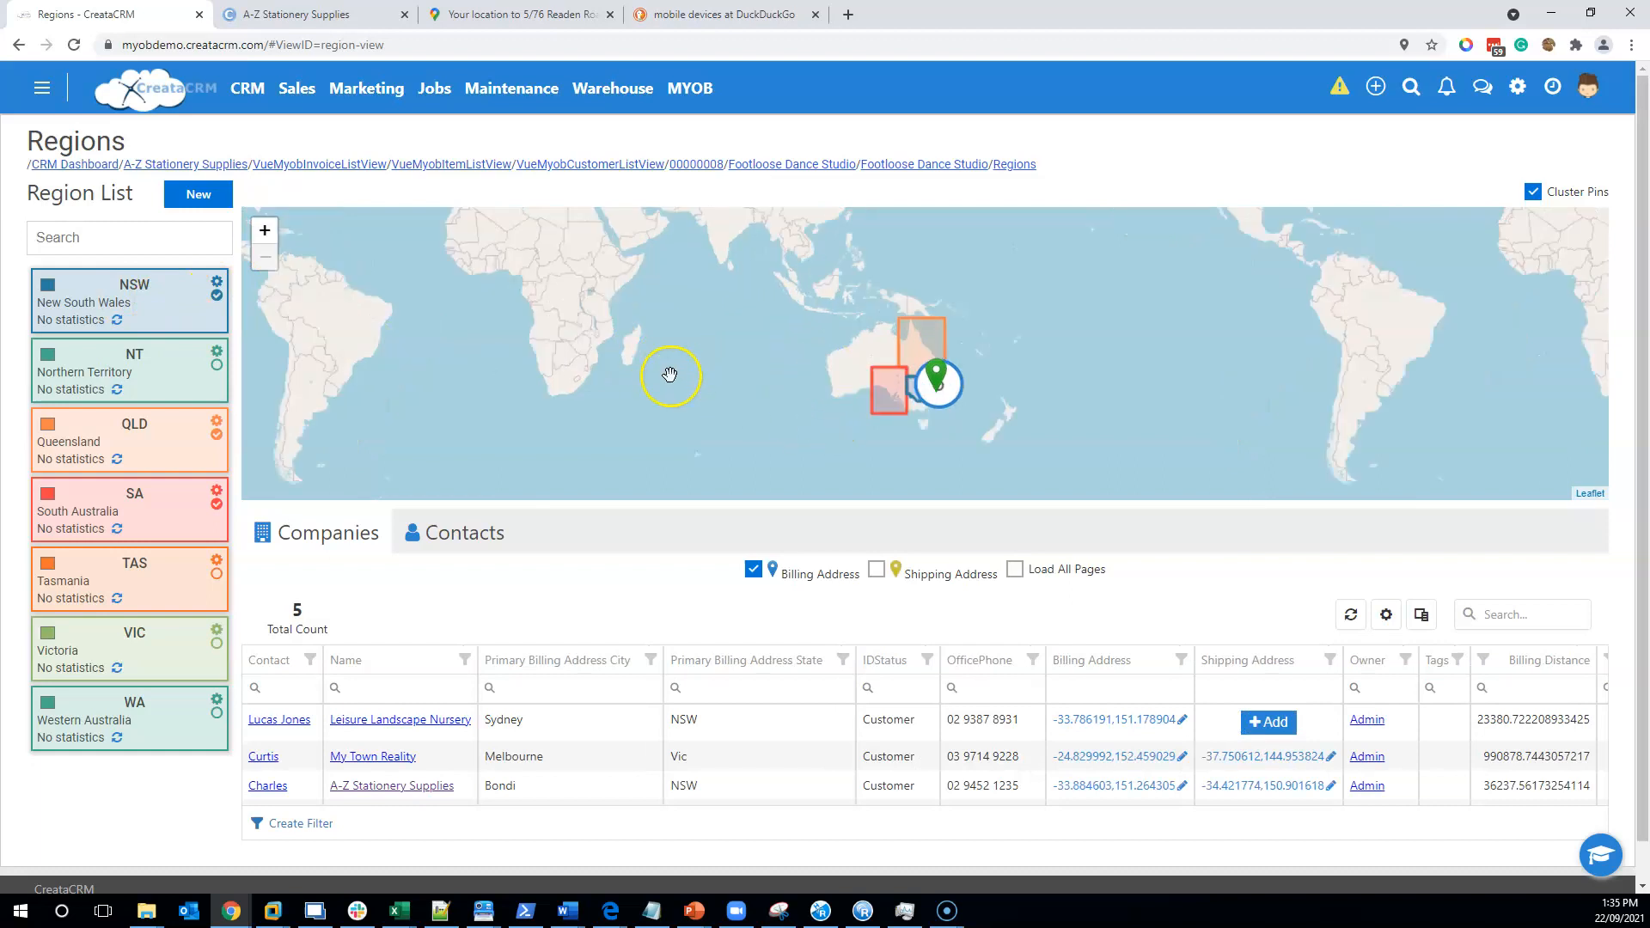
{"action": "scroll", "coordinate": [908, 378], "scroll_direction": "up", "scroll_amount": 3}
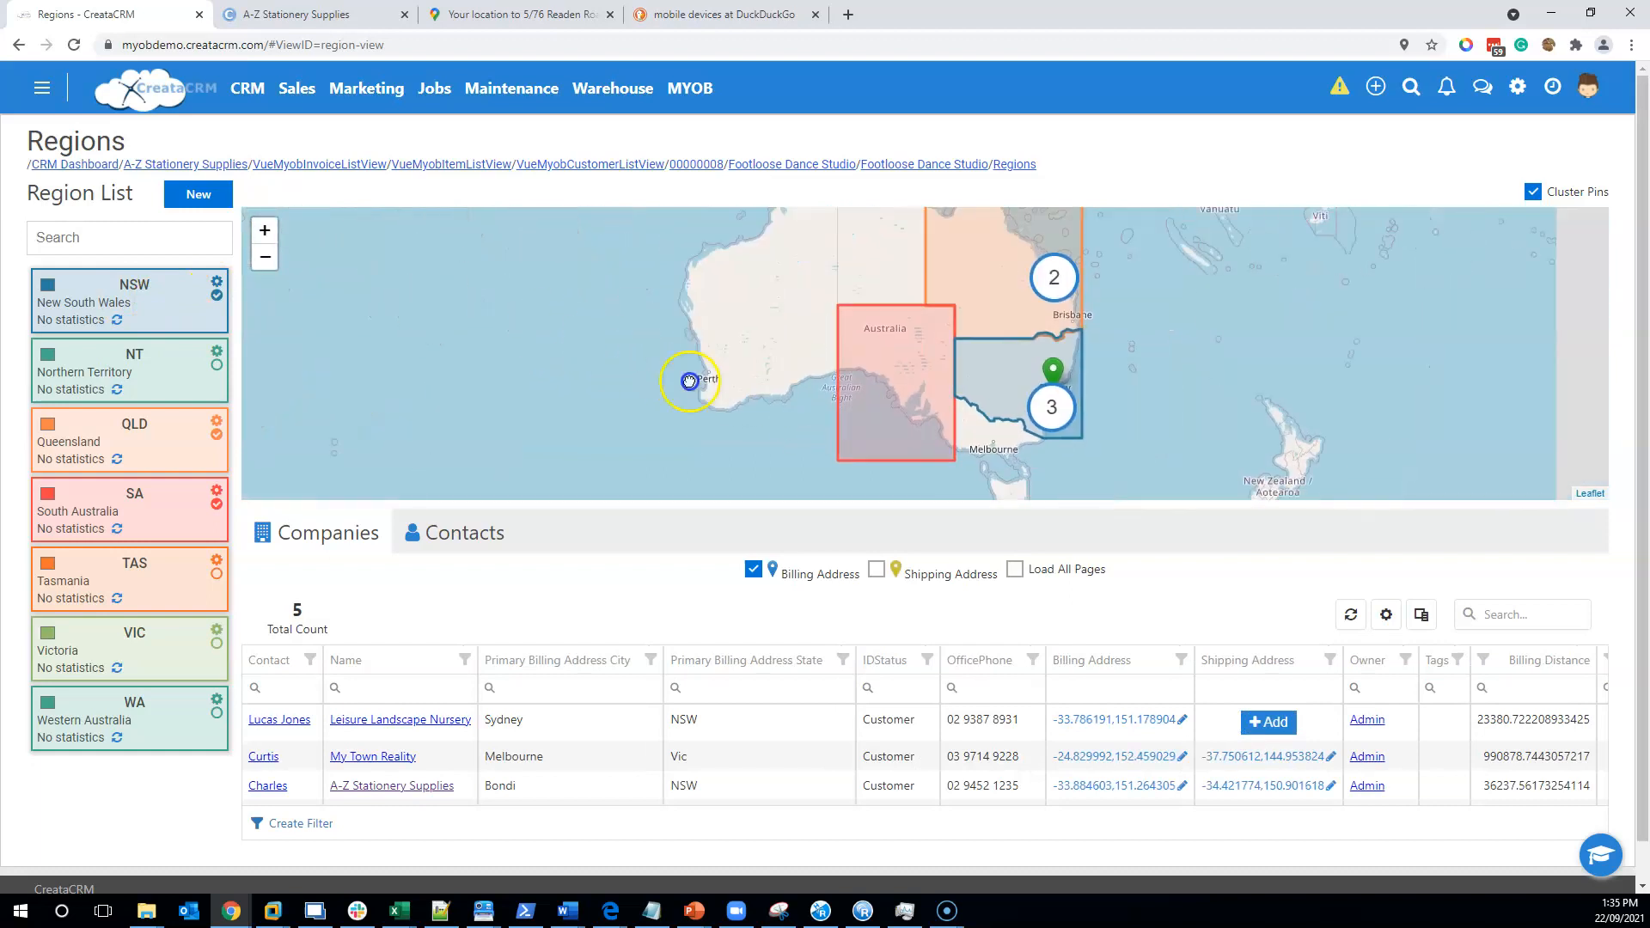
{"action": "left_click", "coordinate": [908, 375]}
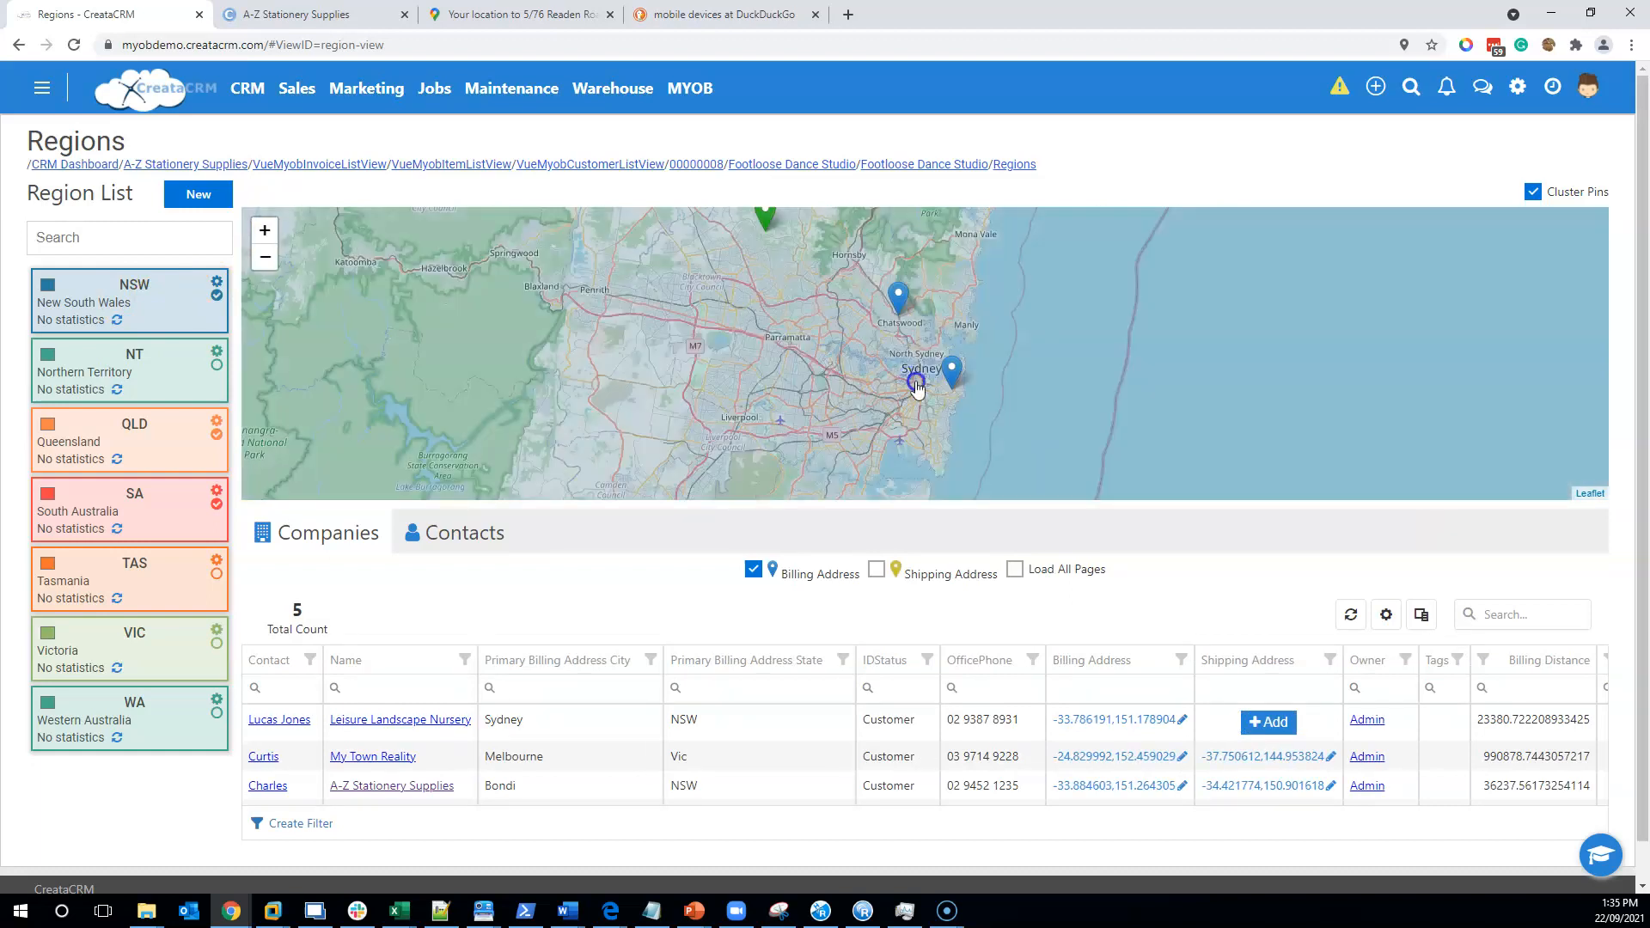
{"action": "left_click", "coordinate": [978, 376]}
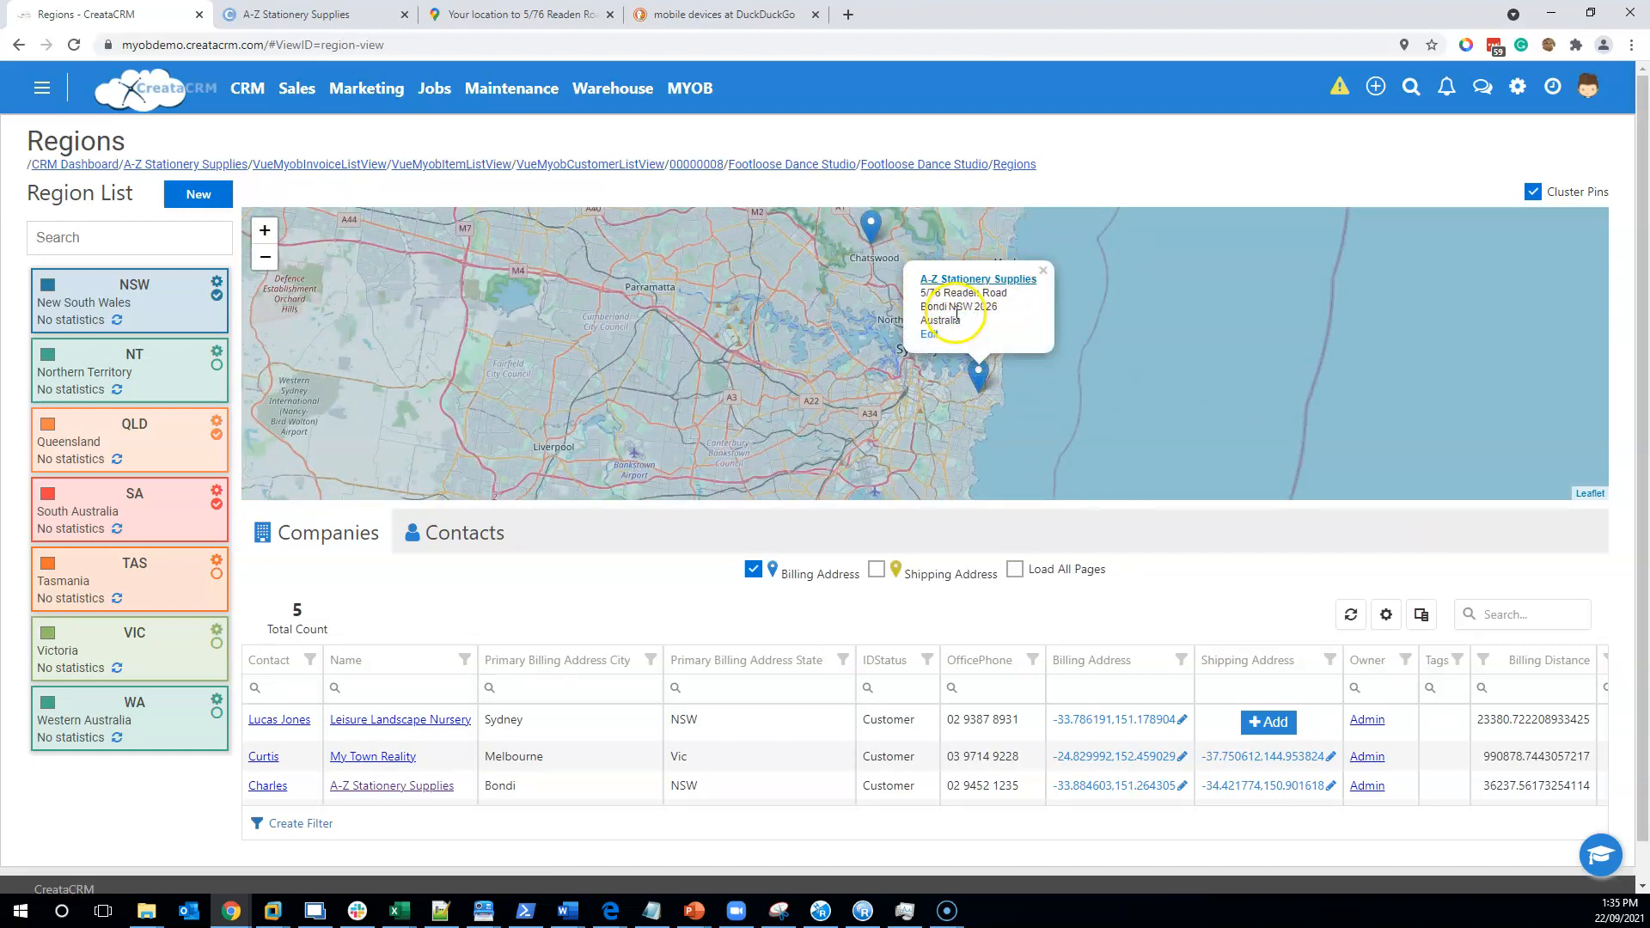
{"action": "left_click", "coordinate": [927, 333]}
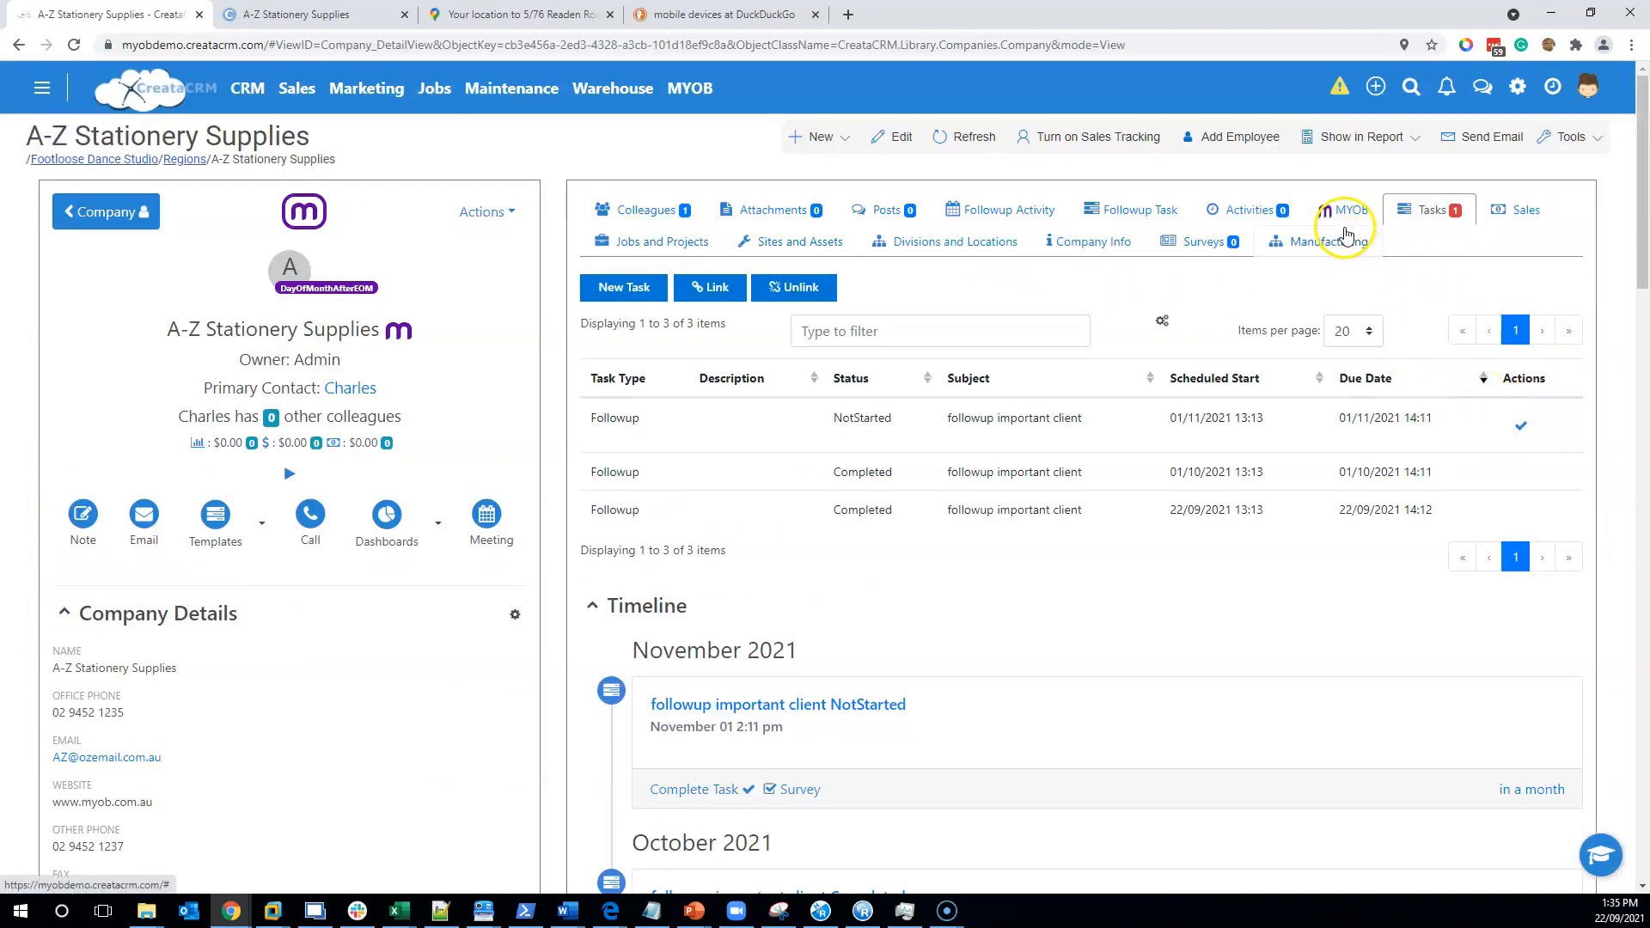
- Show A-Z Stationery Supplies' MYOB invoices and list the available dashboards
{"action": "left_click", "coordinate": [1334, 214]}
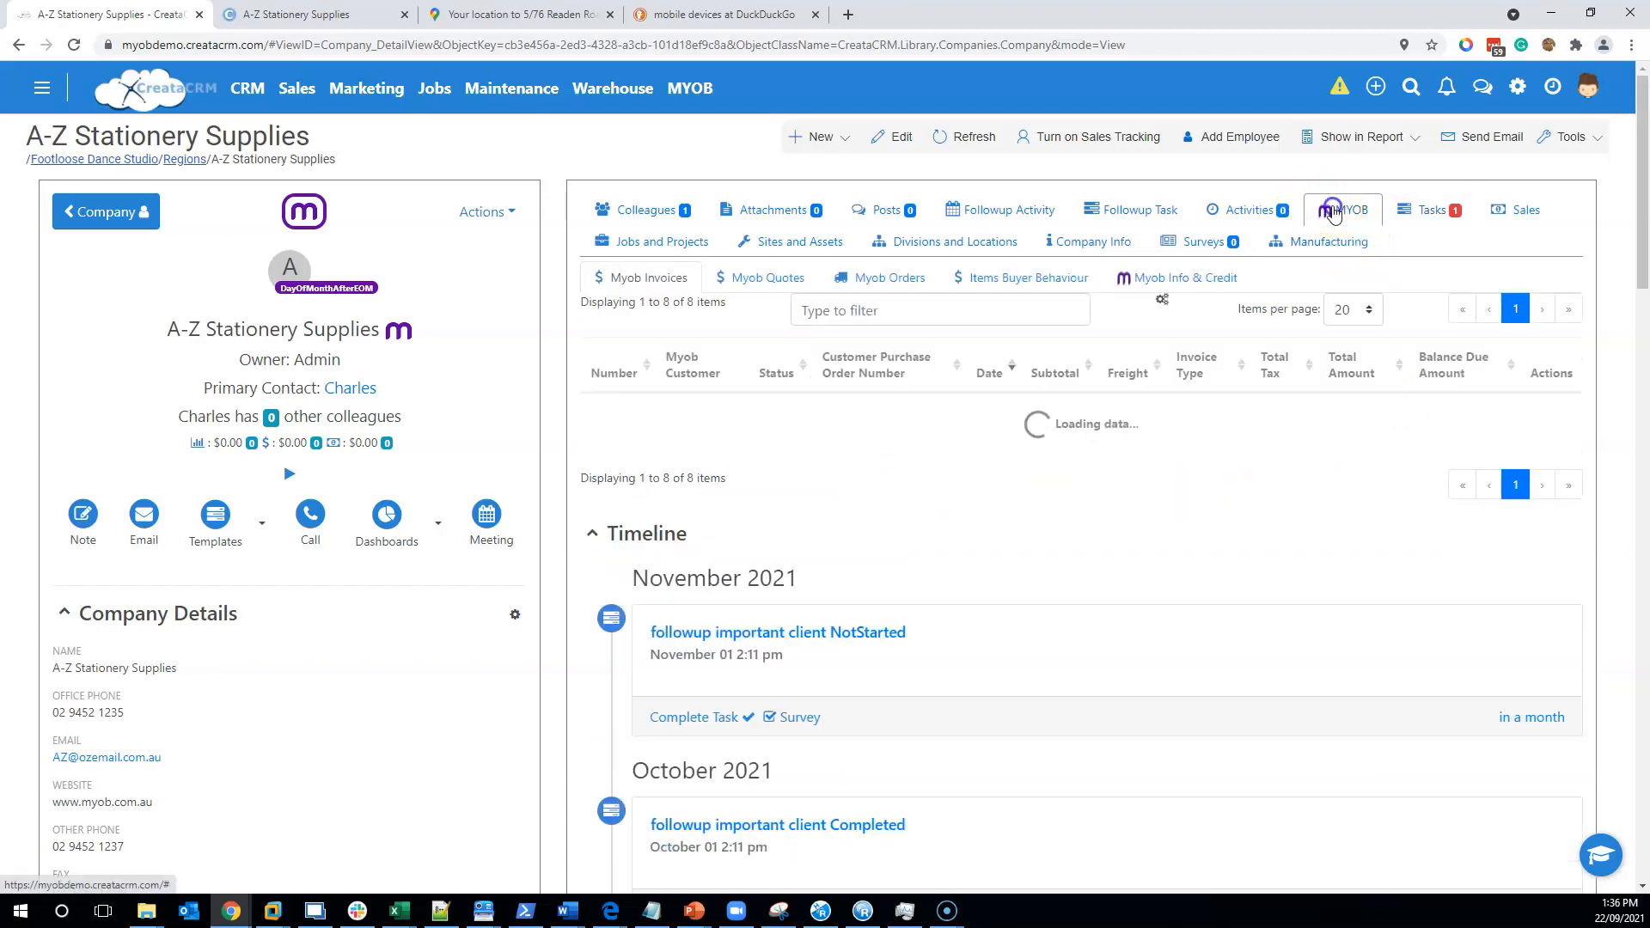
{"action": "scroll", "coordinate": [894, 533], "scroll_direction": "down", "scroll_amount": 4}
{"action": "scroll", "coordinate": [898, 539], "scroll_direction": "up", "scroll_amount": 4}
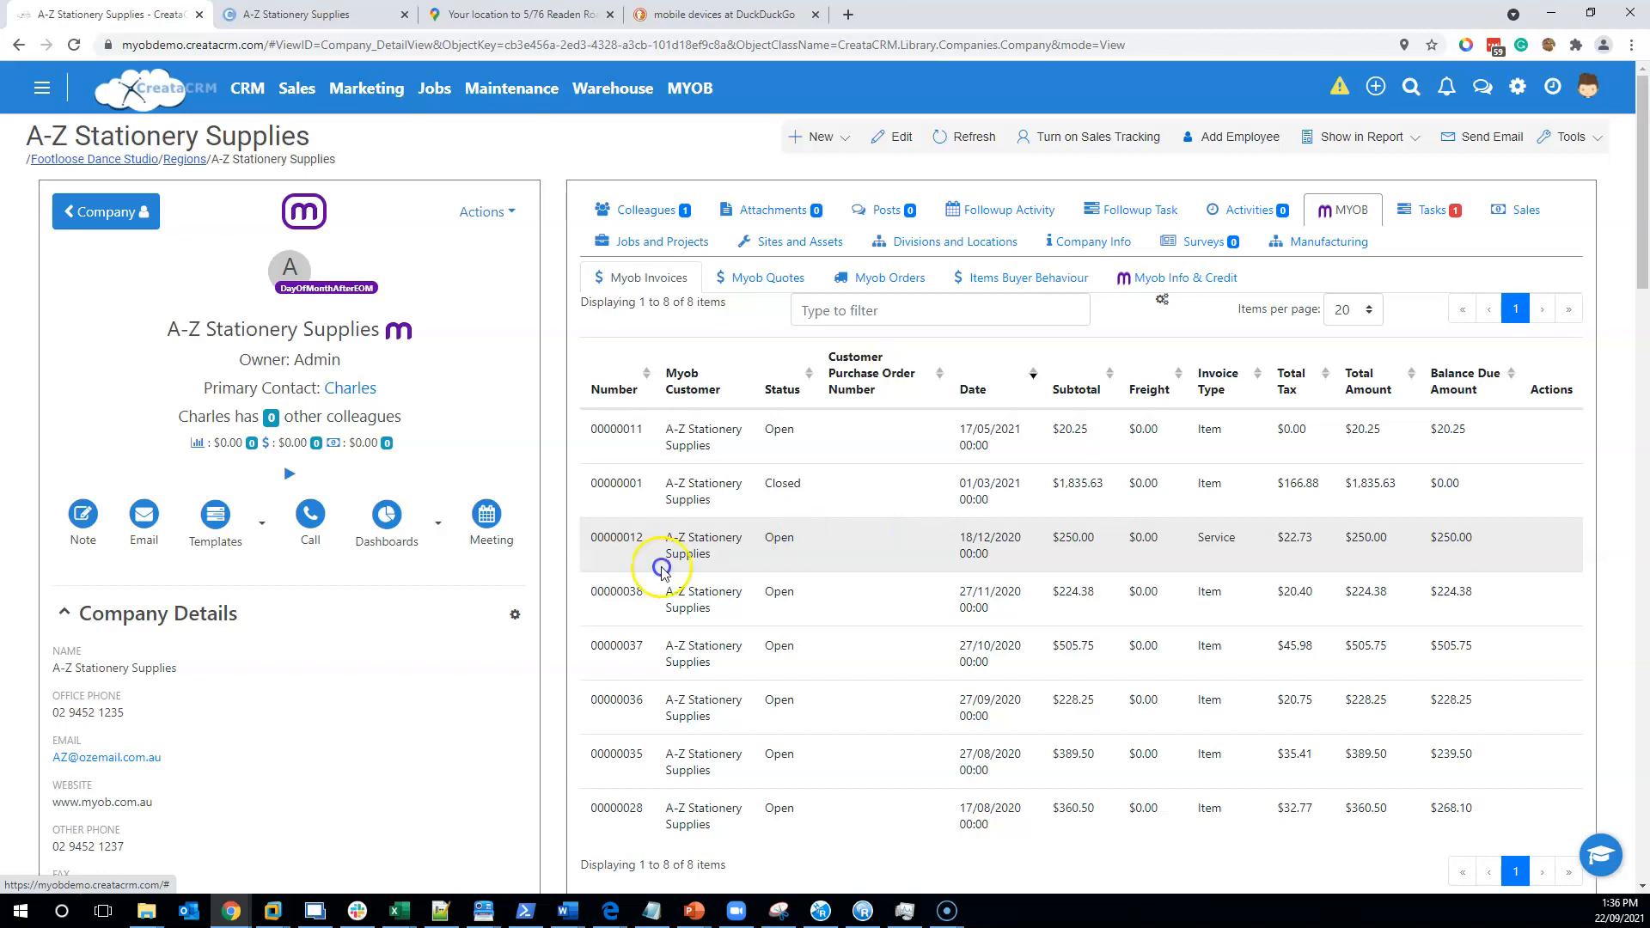
{"action": "left_click", "coordinate": [435, 530]}
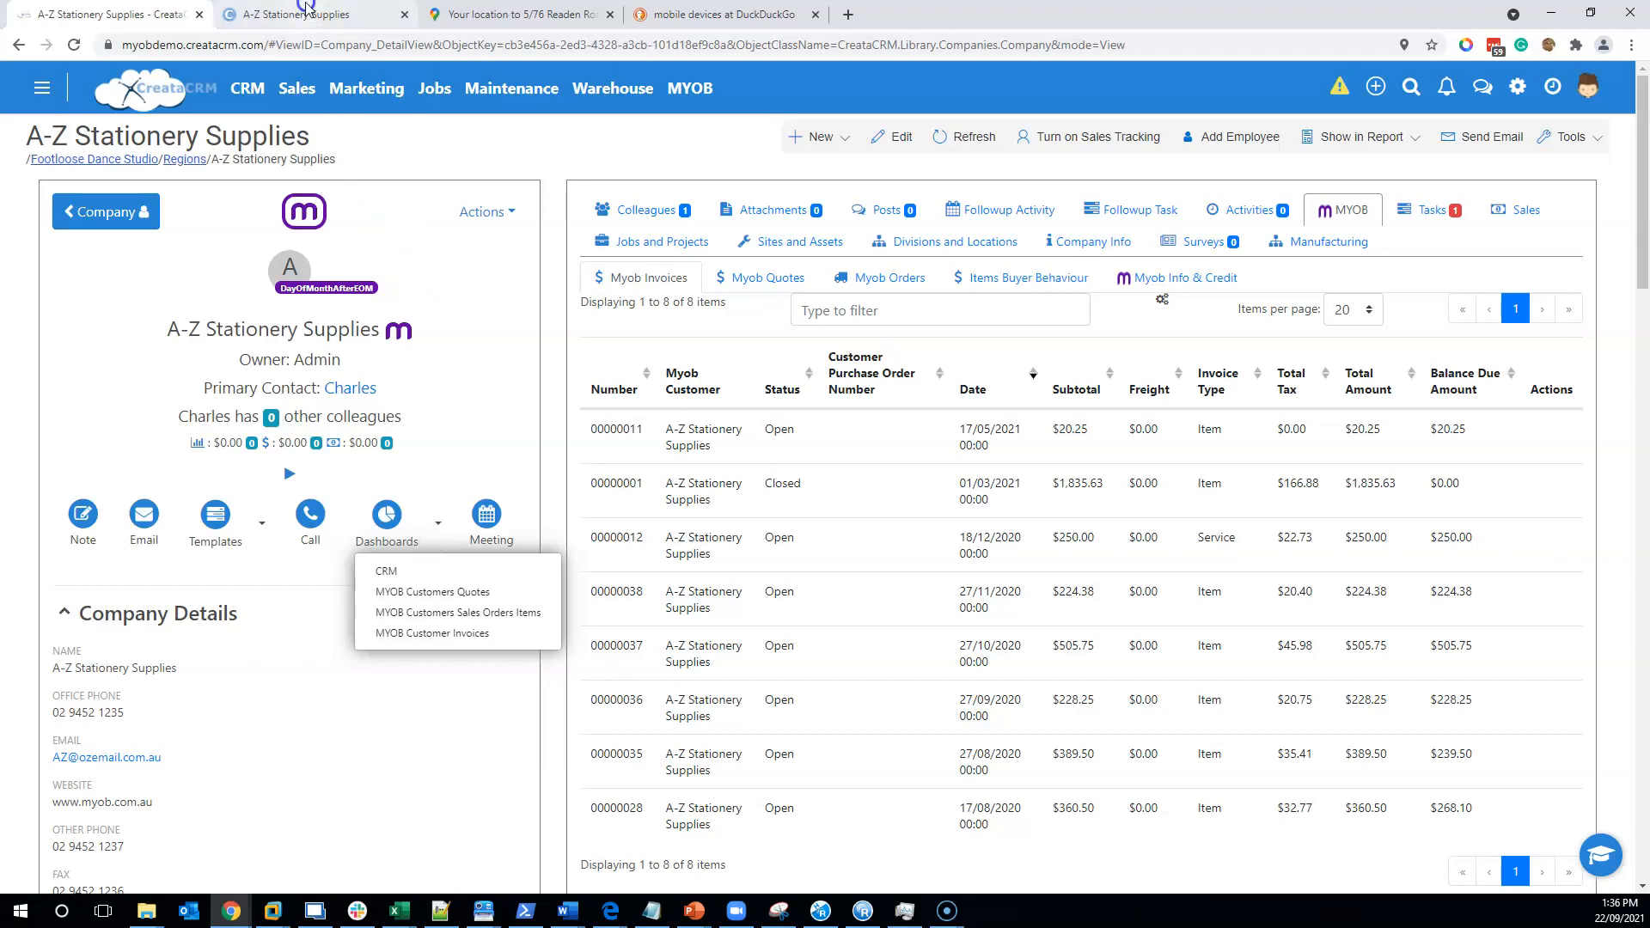
- Reopen the A-Z Stationery Supplies record from its pin on the Regions map
{"action": "left_click", "coordinate": [297, 95]}
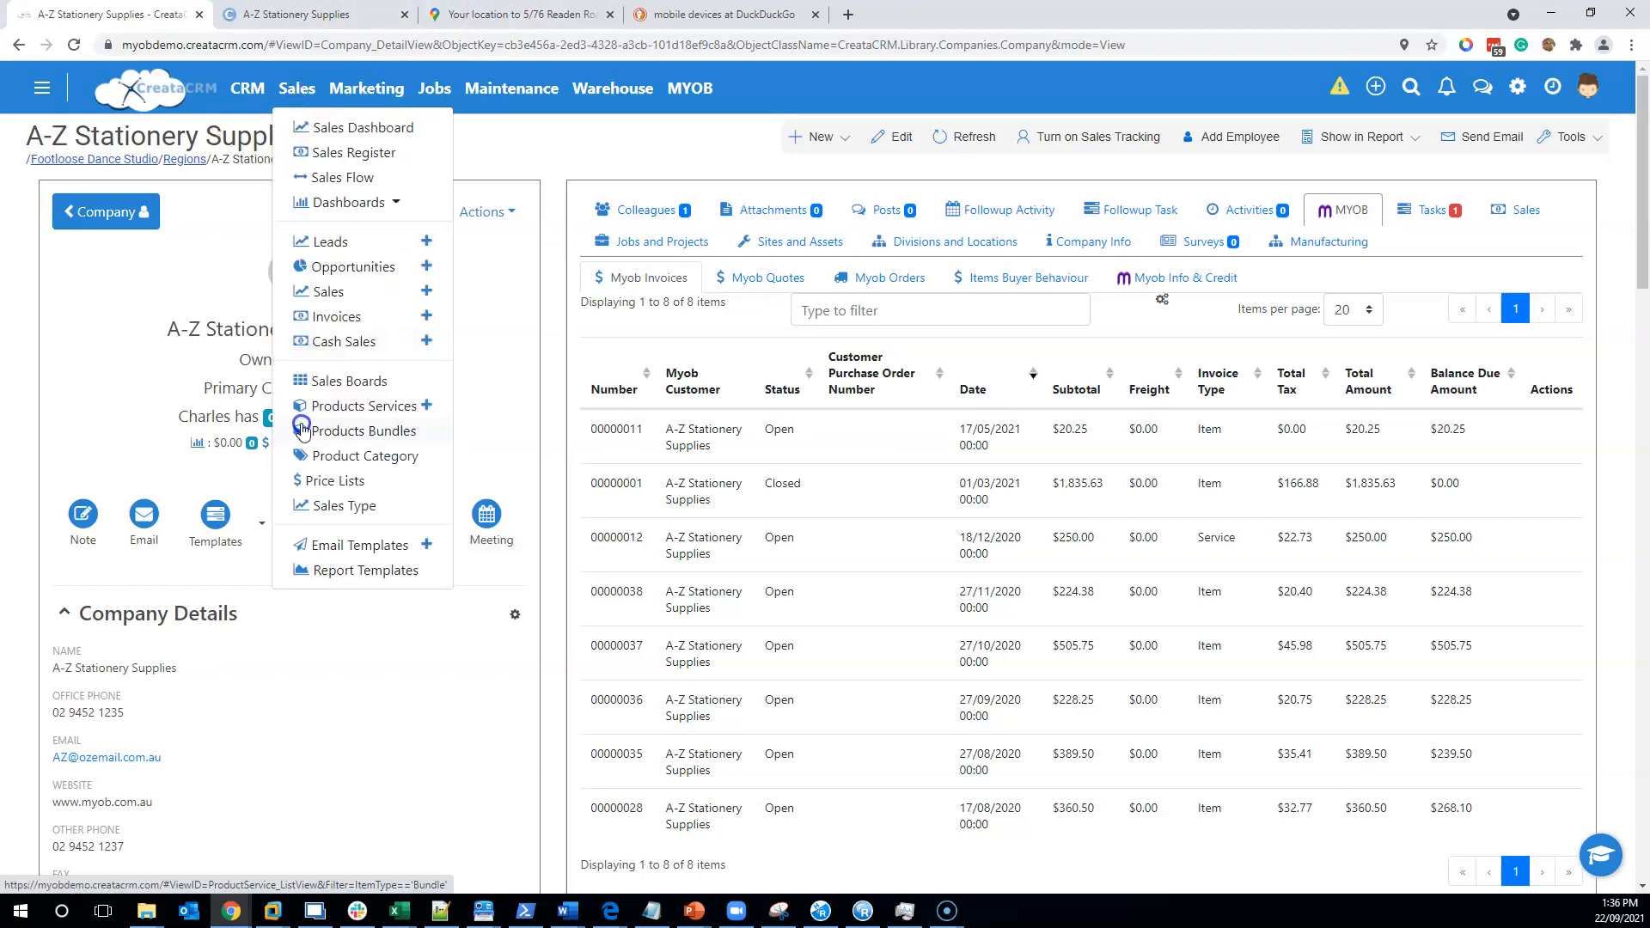
{"action": "left_click", "coordinate": [238, 91]}
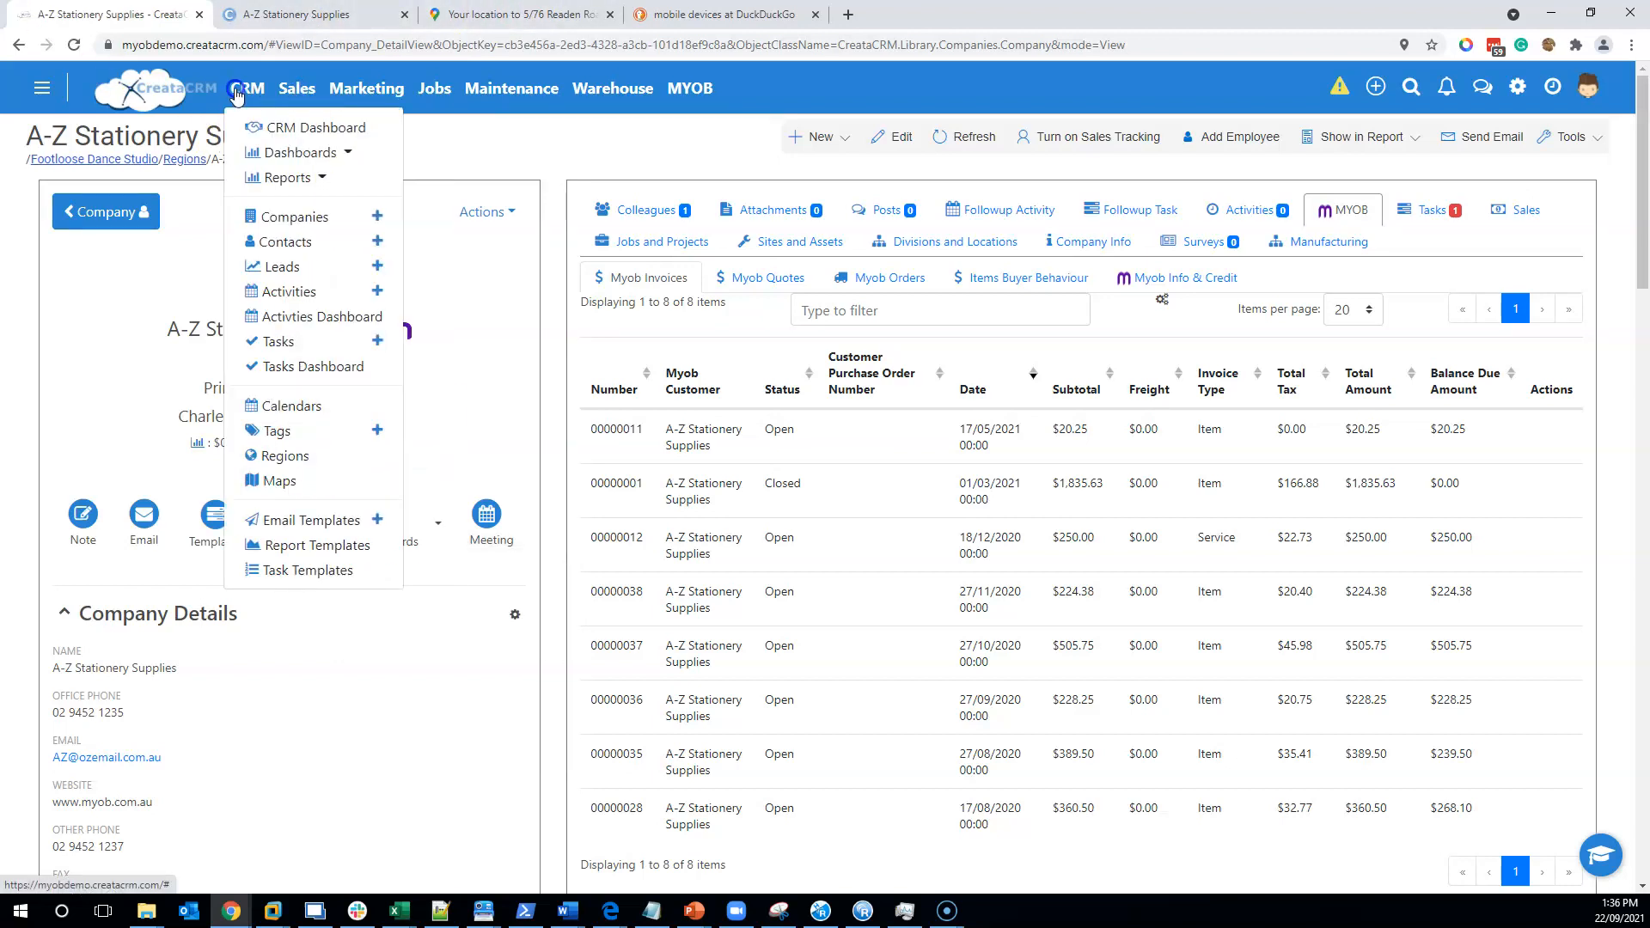
{"action": "left_click", "coordinate": [284, 455]}
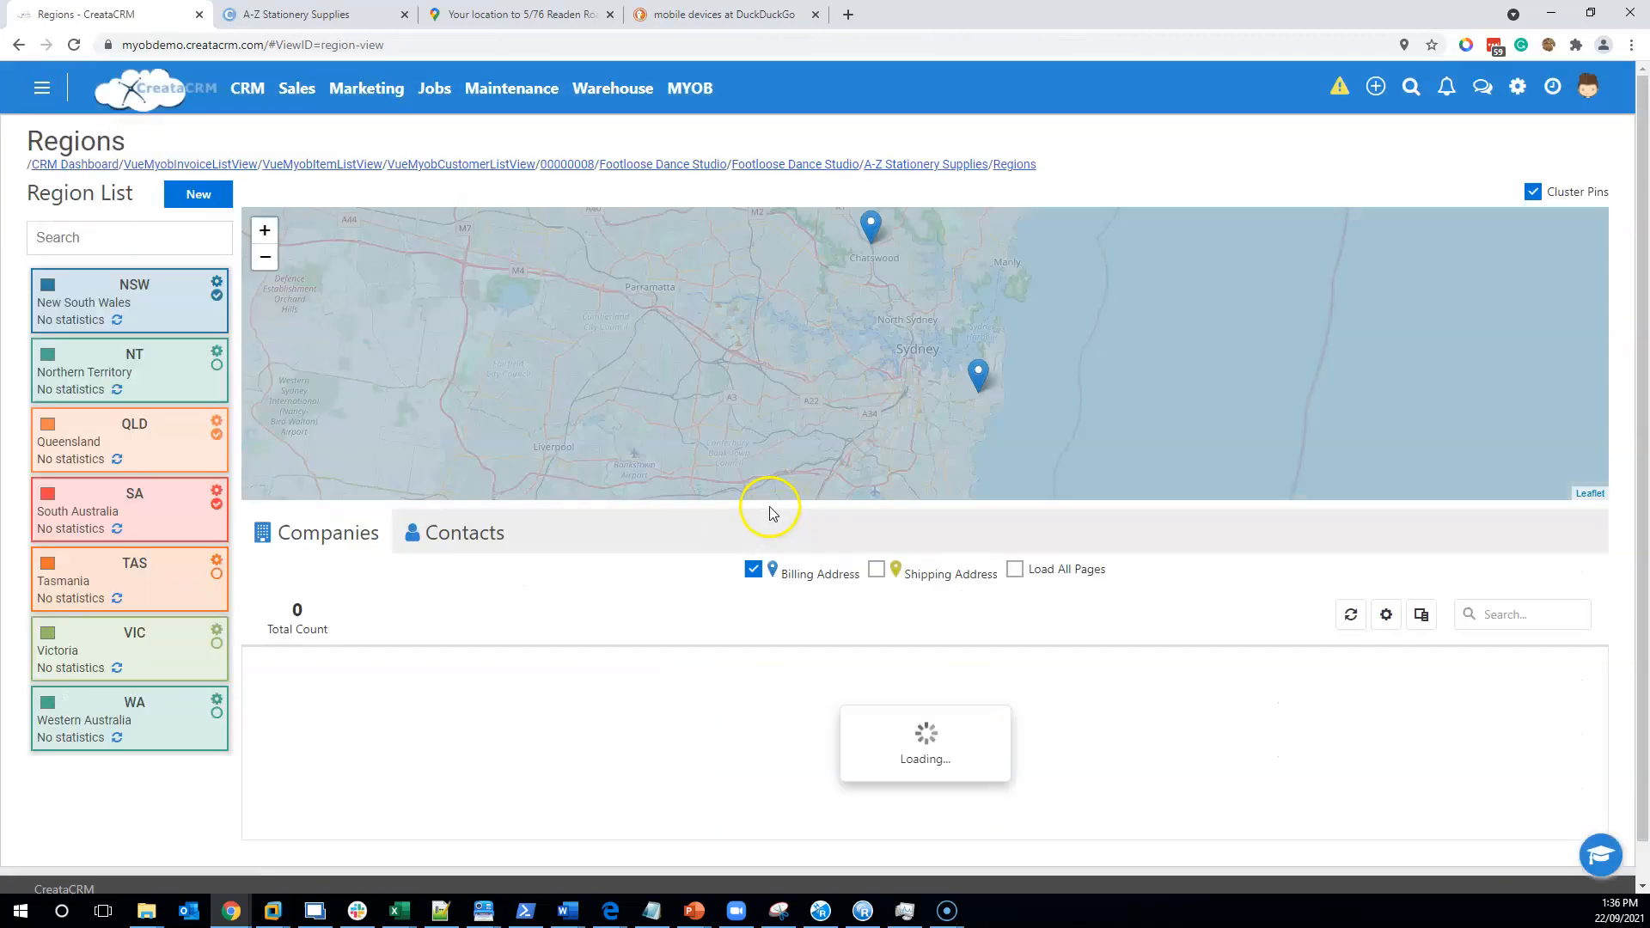
{"action": "left_click", "coordinate": [979, 373]}
{"action": "left_click", "coordinate": [954, 164]}
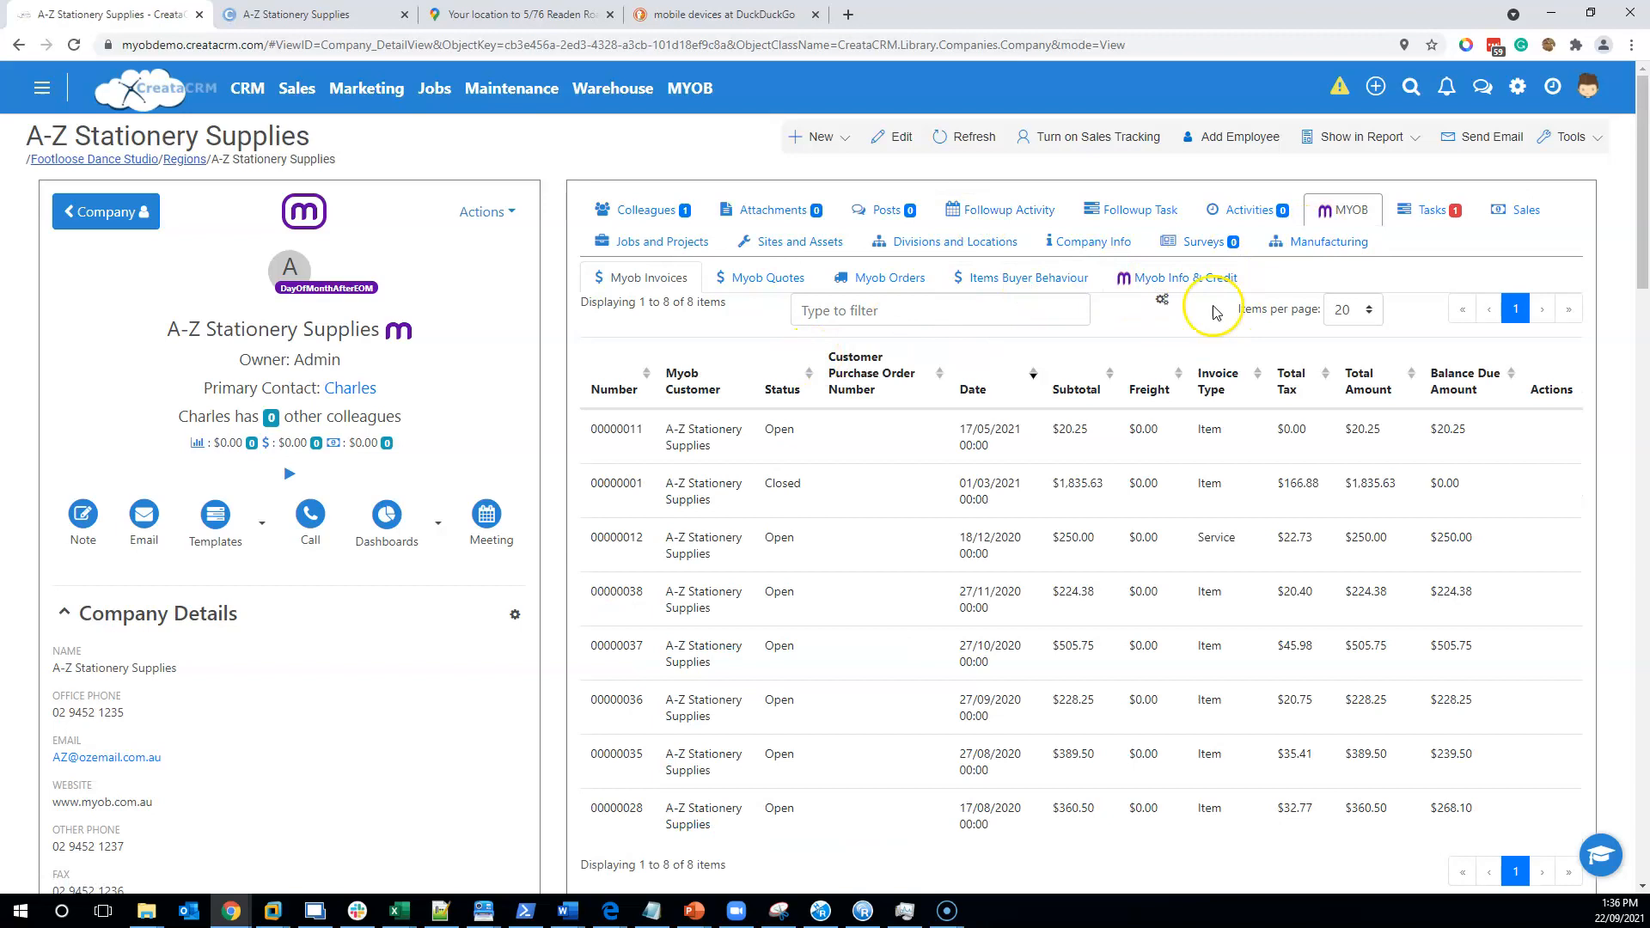
- Check Items Buyer Behaviour, then return to Myob Invoices and open the Dashboards list
{"action": "left_click", "coordinate": [1045, 282]}
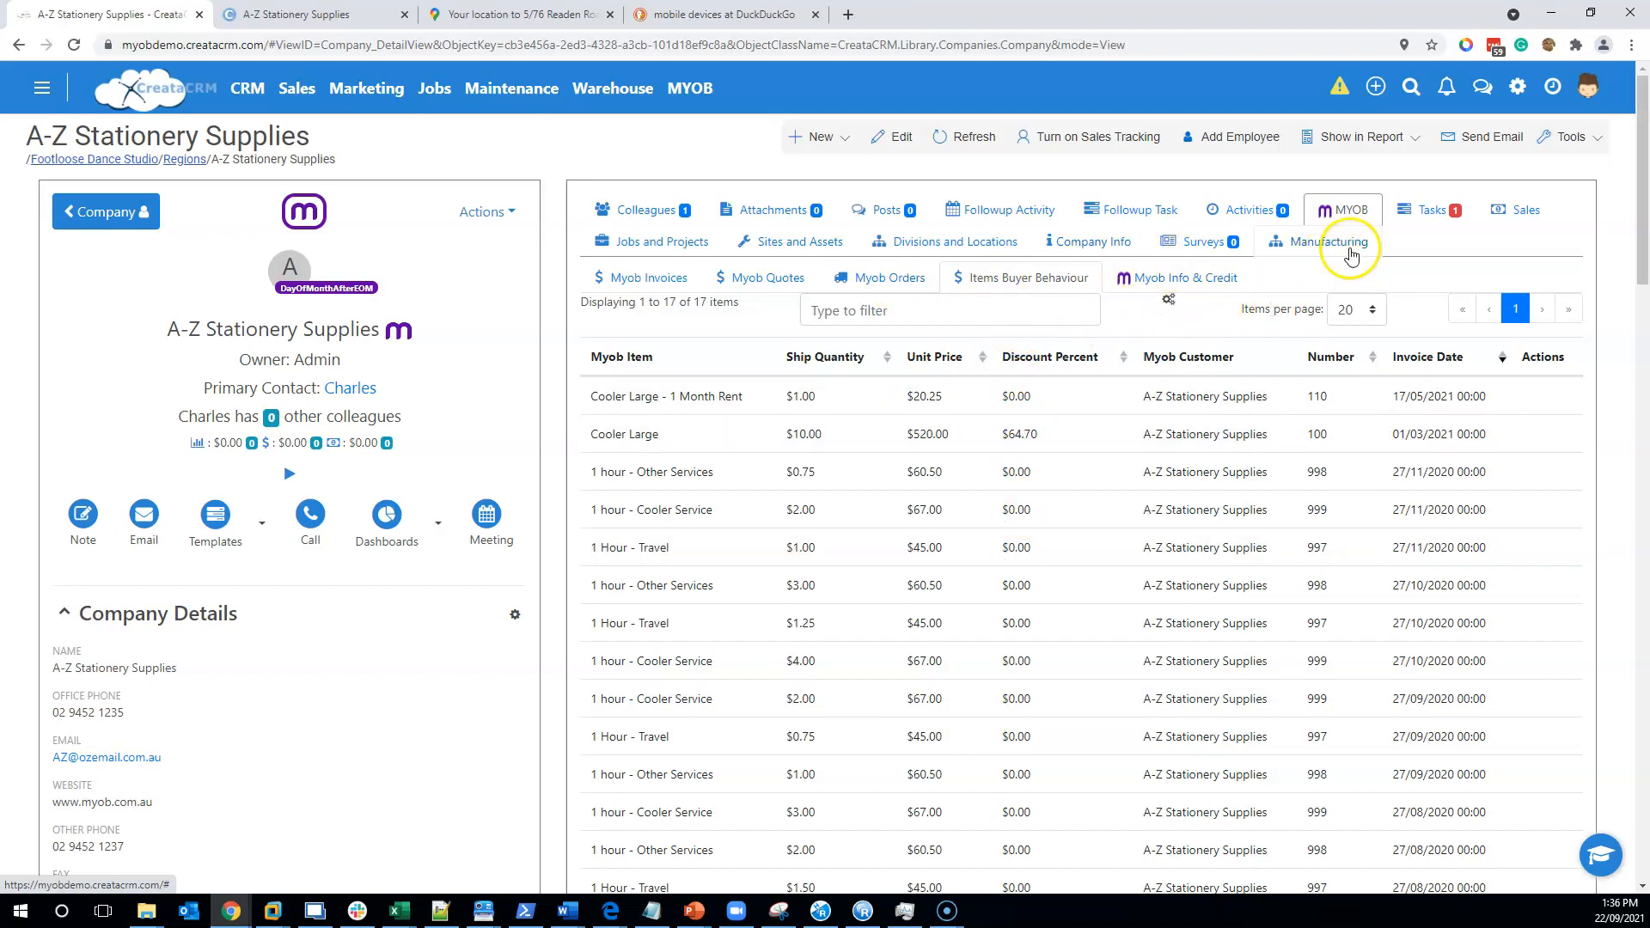
{"action": "left_click", "coordinate": [633, 286]}
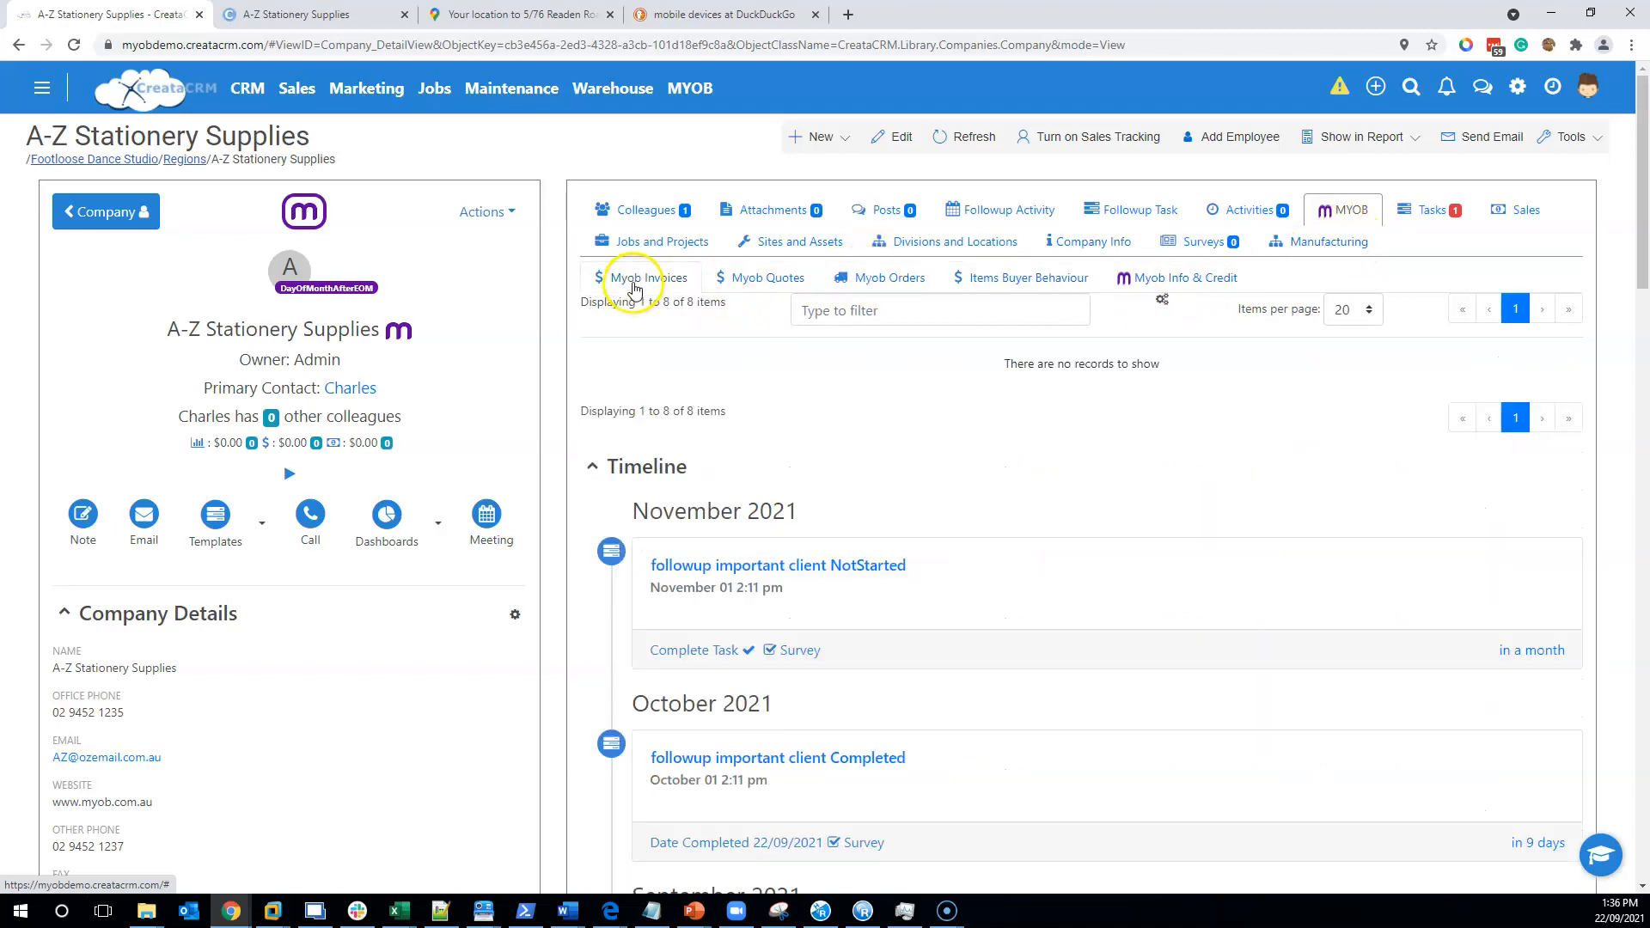
{"action": "left_click", "coordinate": [440, 526]}
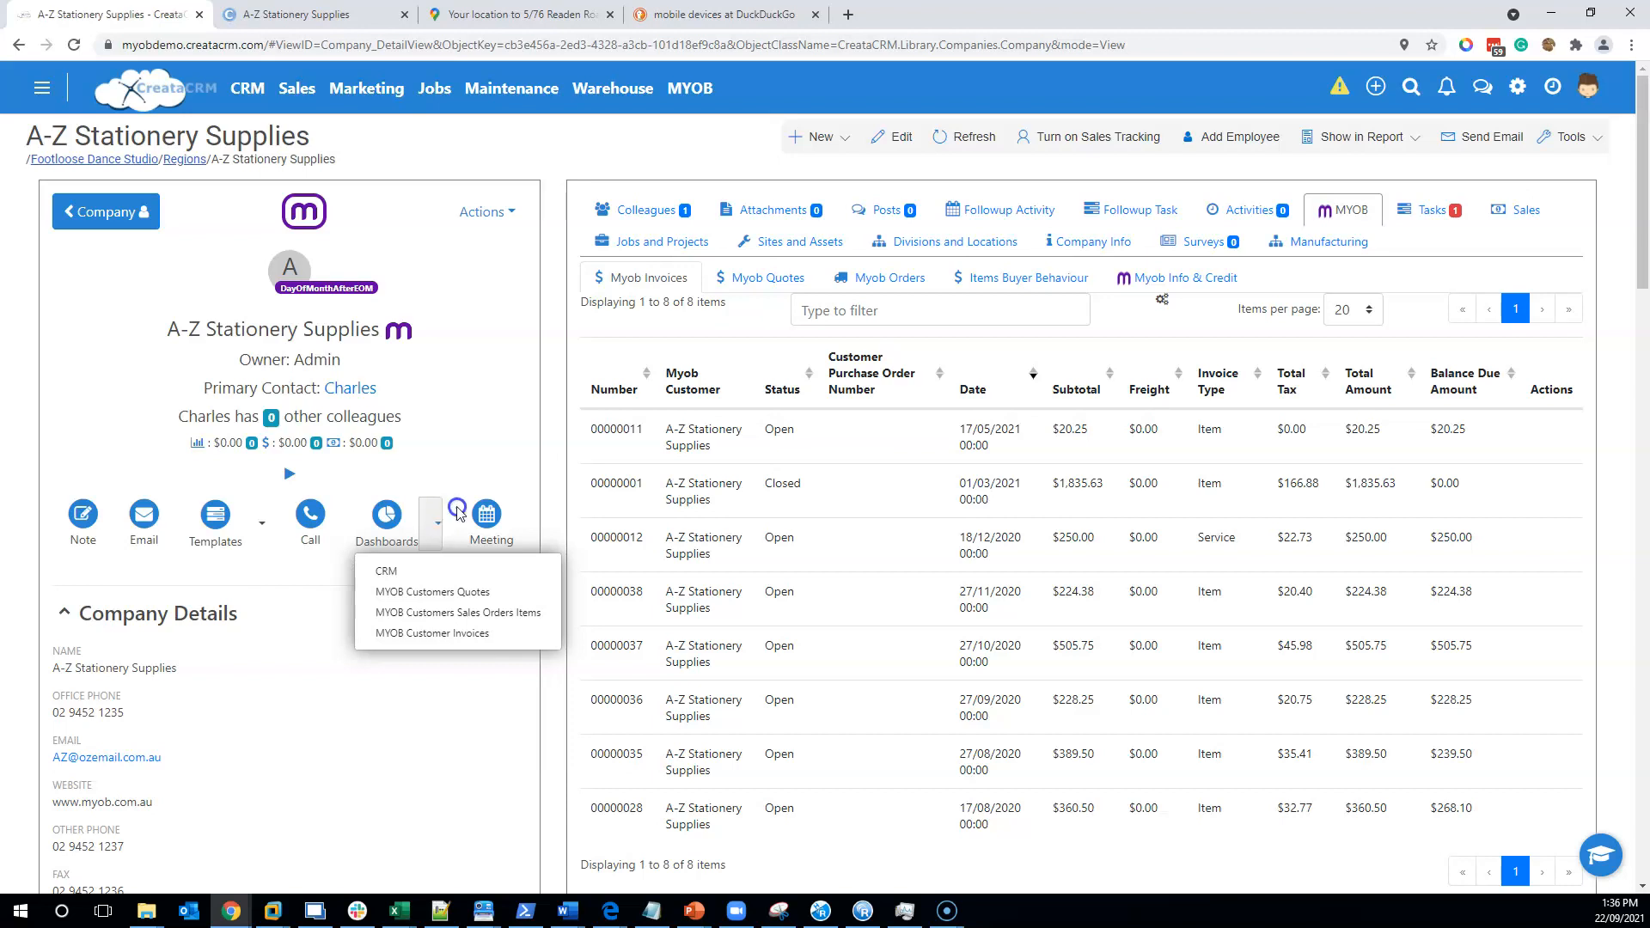
- Open the MYOB Customer Invoices dashboard, widen its item filter, and narrow it to Cooler Large - 1 Month Rent
{"action": "left_click", "coordinate": [432, 643]}
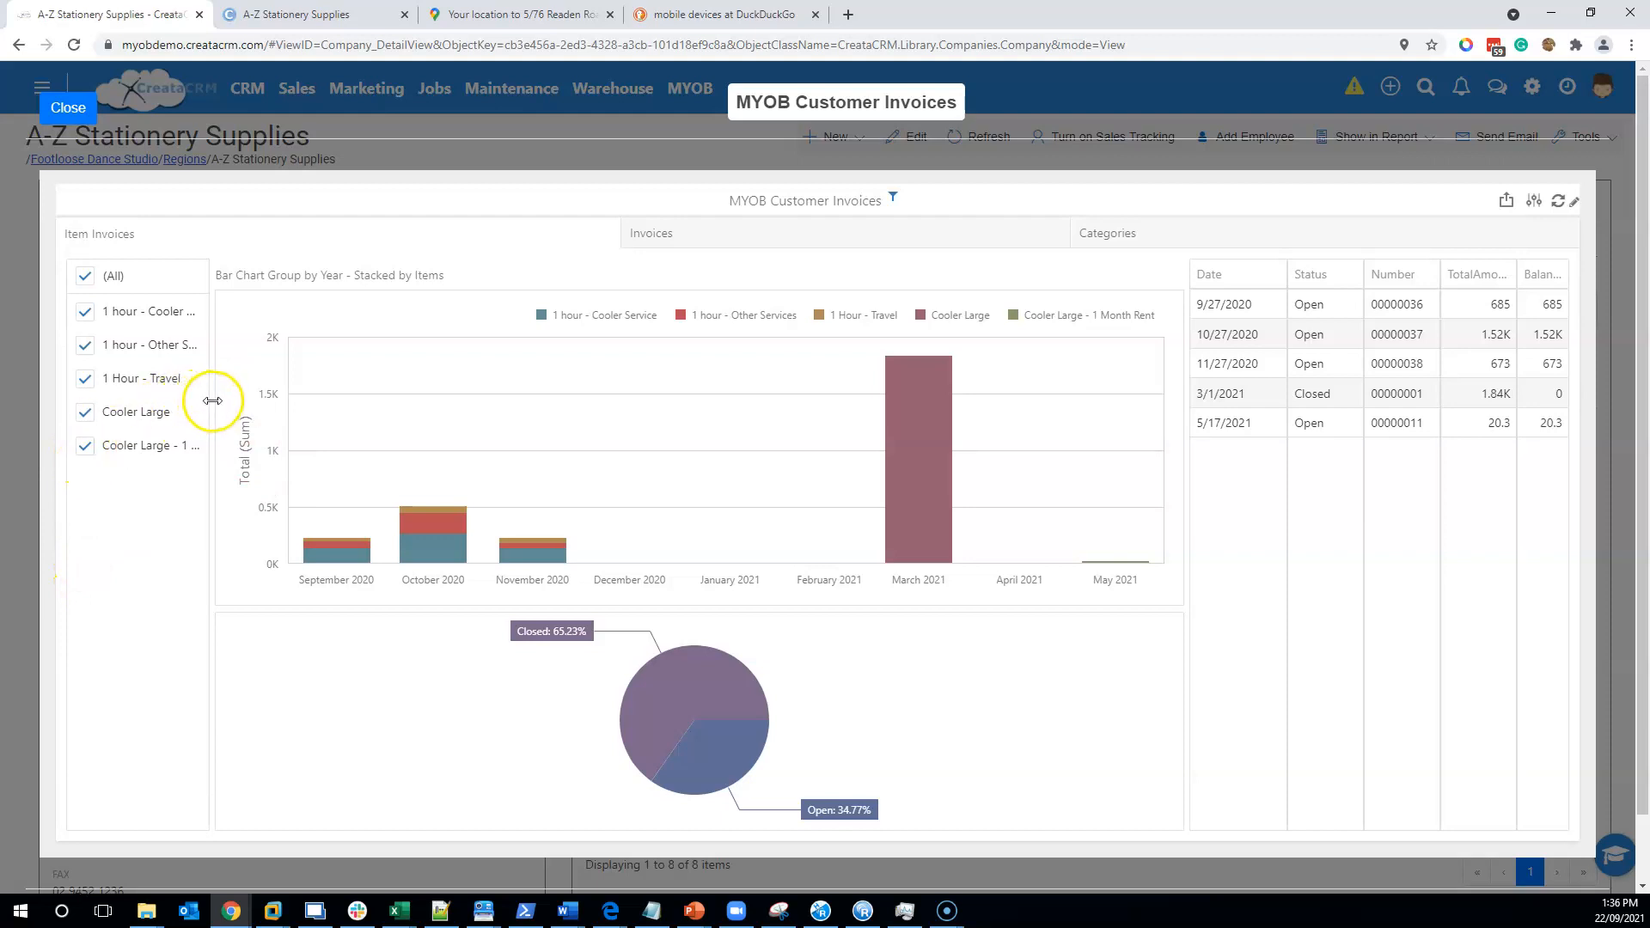
{"action": "left_click_drag", "start_coordinate": [211, 397], "coordinate": [284, 397]}
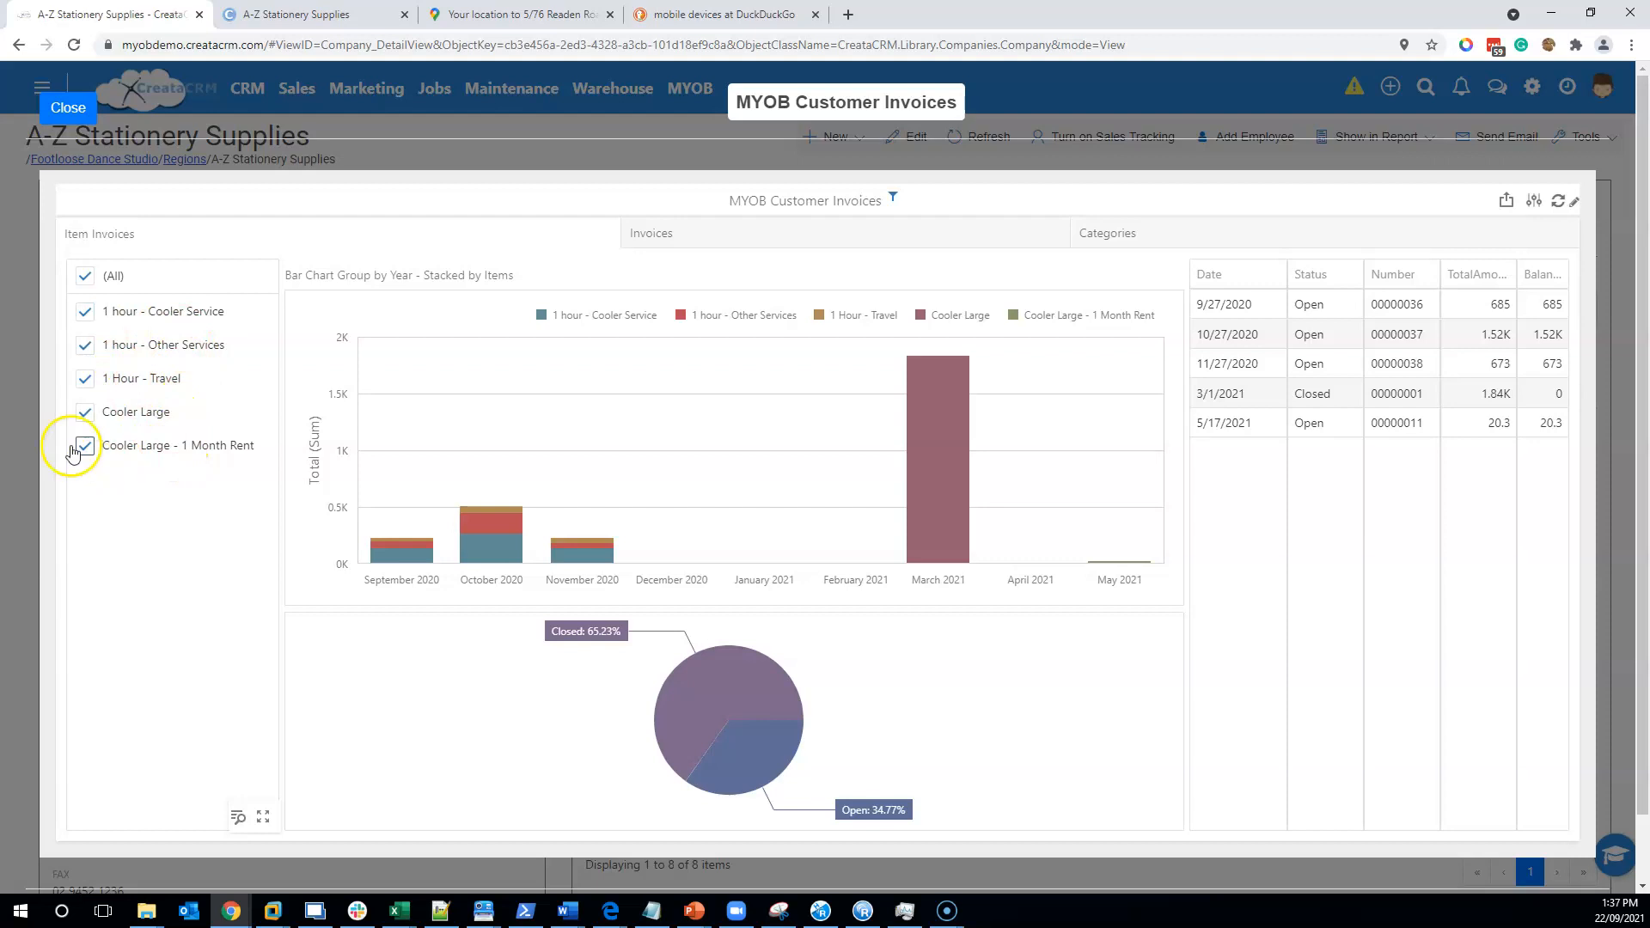
{"action": "left_click", "coordinate": [82, 413]}
{"action": "left_click", "coordinate": [84, 378]}
{"action": "left_click", "coordinate": [84, 344]}
{"action": "left_click", "coordinate": [85, 313]}
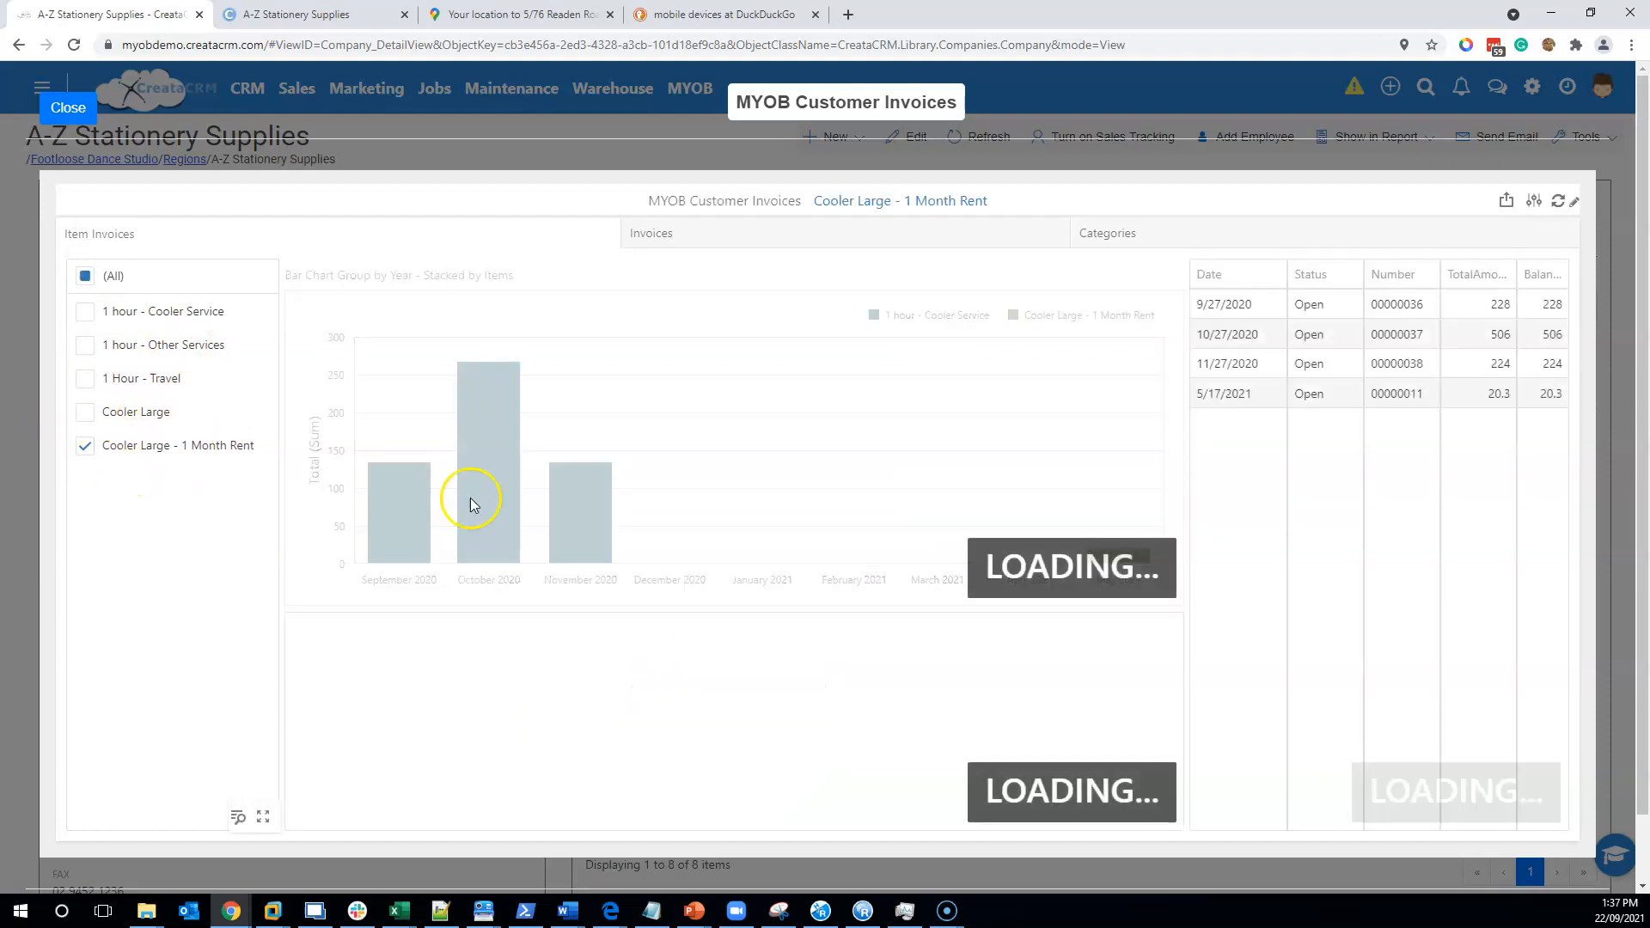
- Filter to 1 hour - Cooler Service, 1 hour - Other Services and Cooler Large, then show Invoices
{"action": "left_click", "coordinate": [84, 411]}
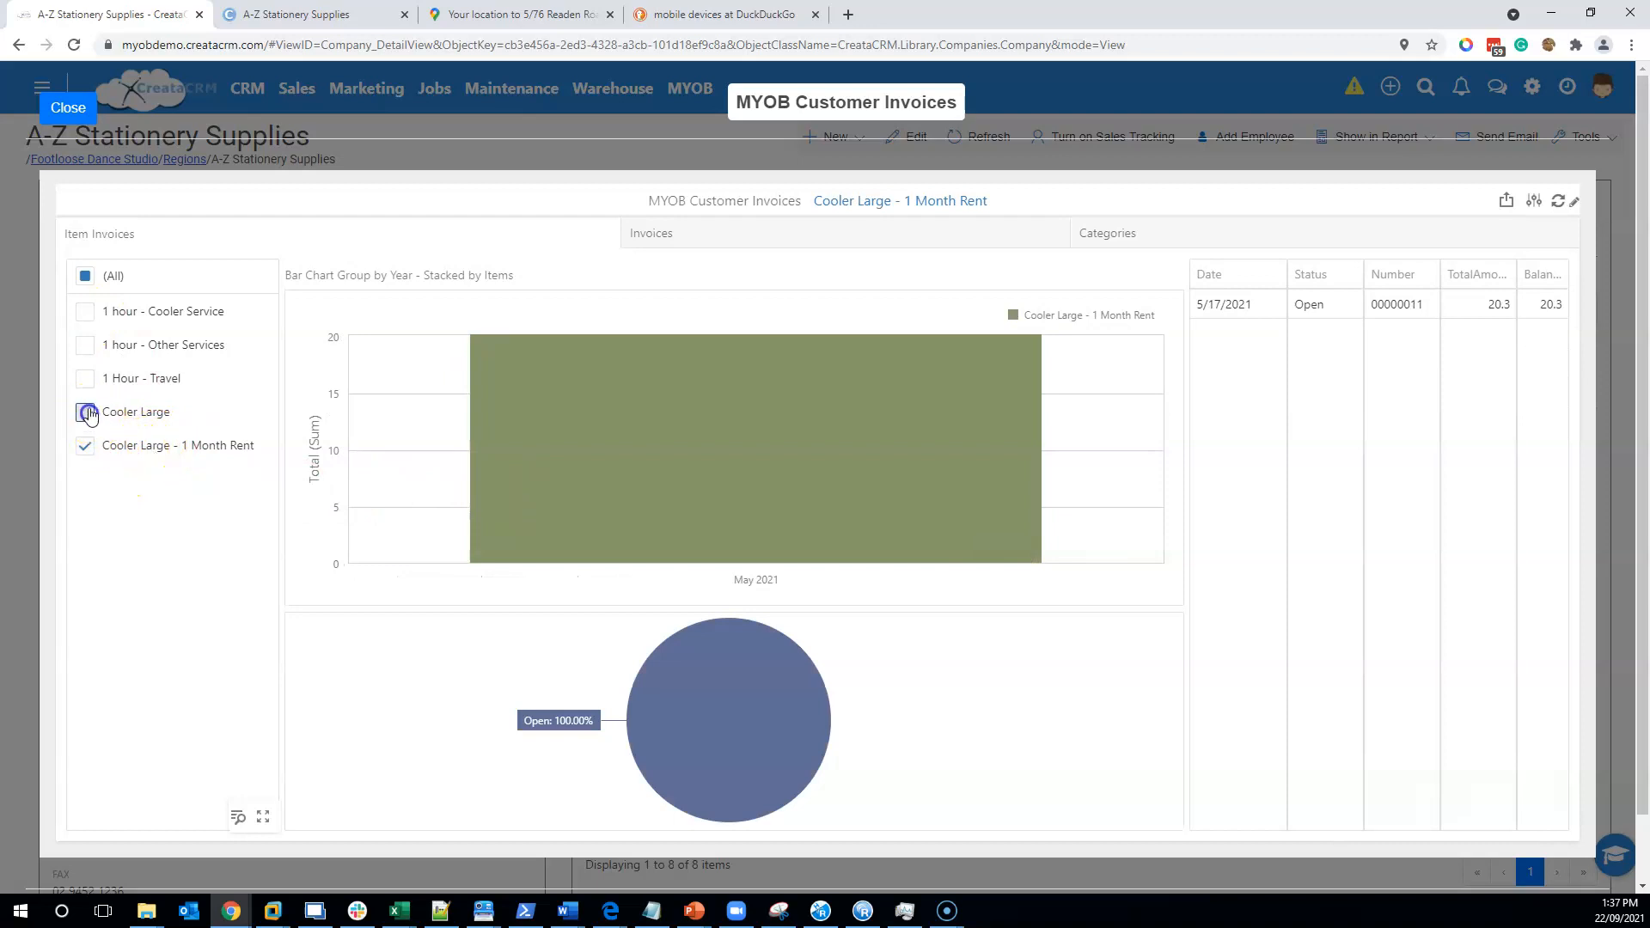
{"action": "left_click", "coordinate": [84, 445]}
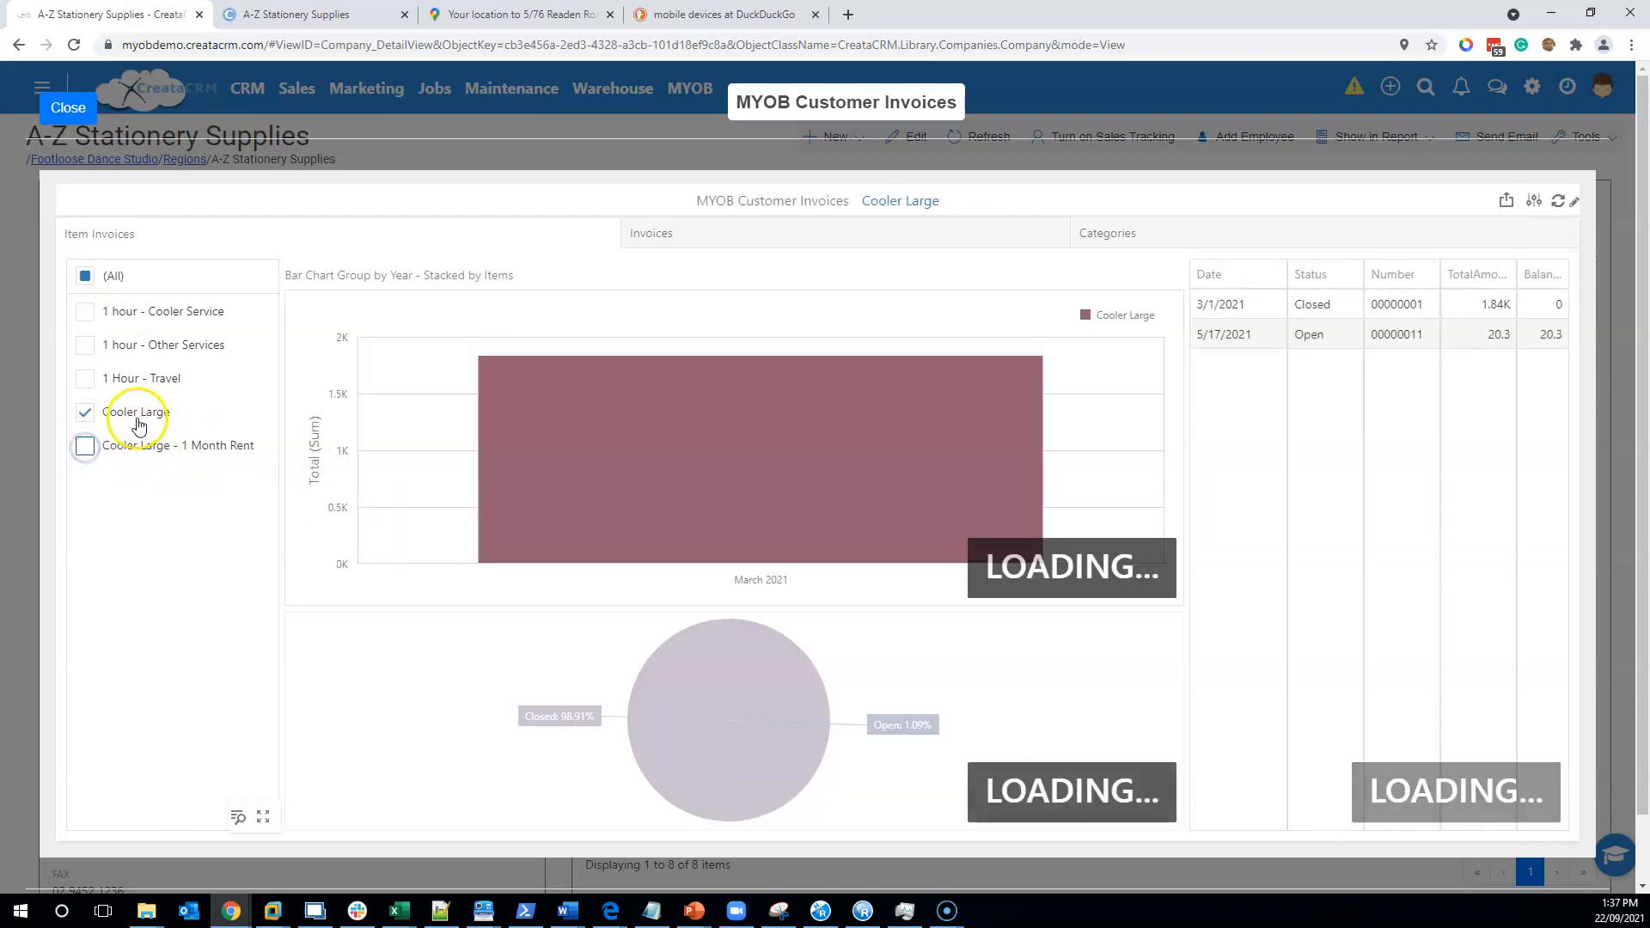
{"action": "left_click", "coordinate": [85, 345]}
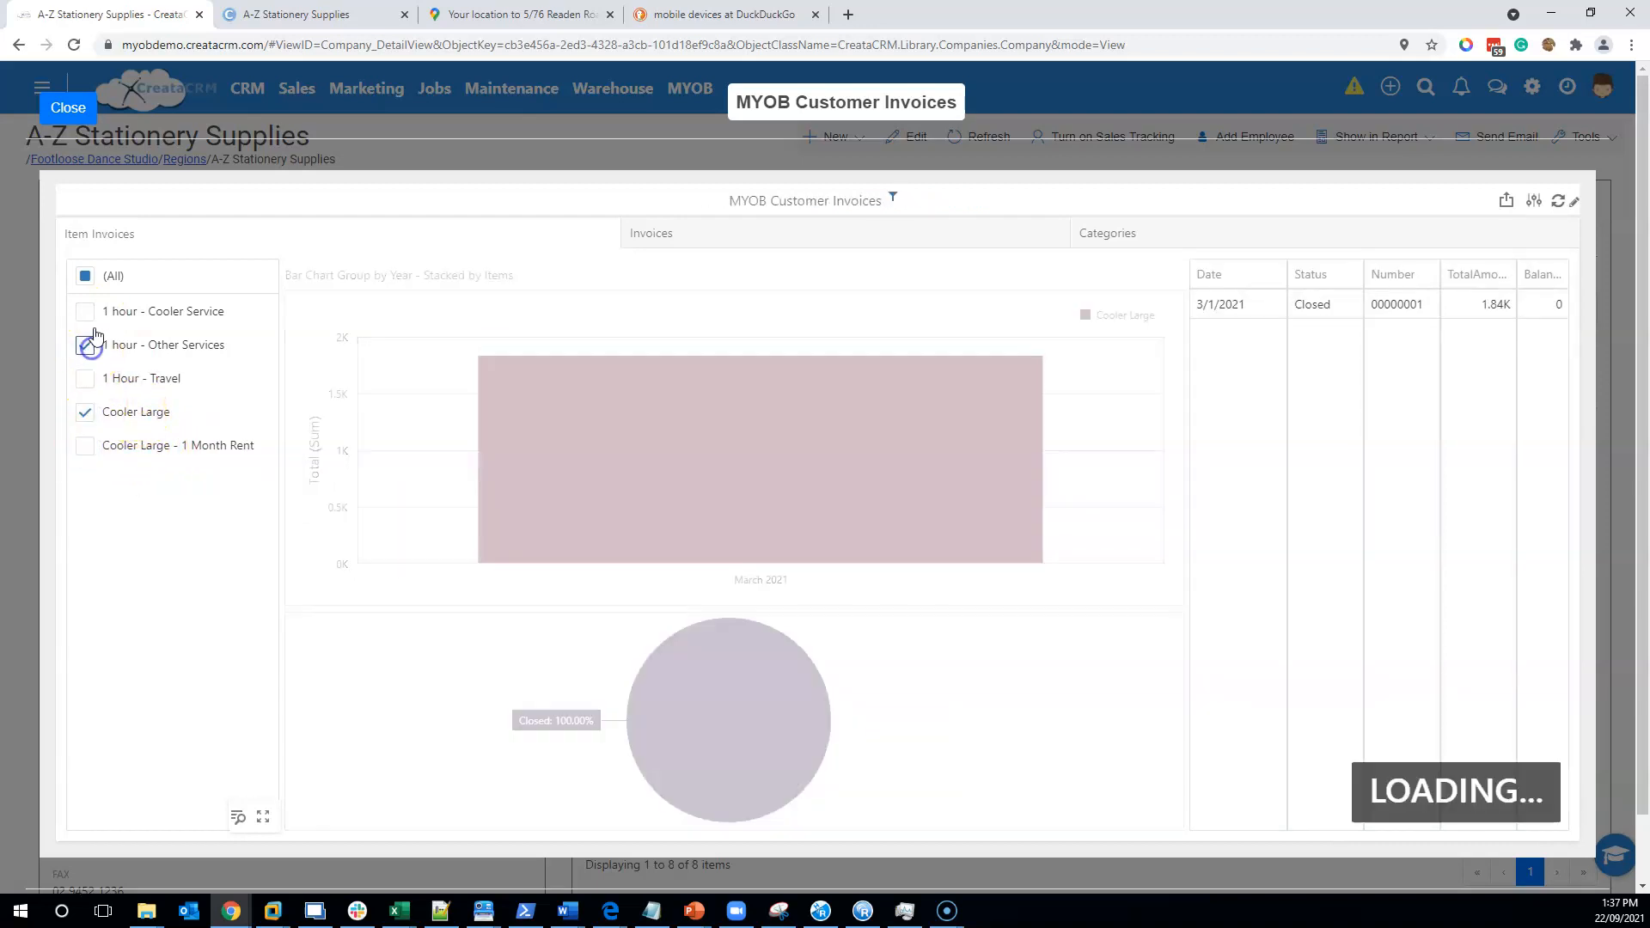
{"action": "left_click", "coordinate": [85, 311]}
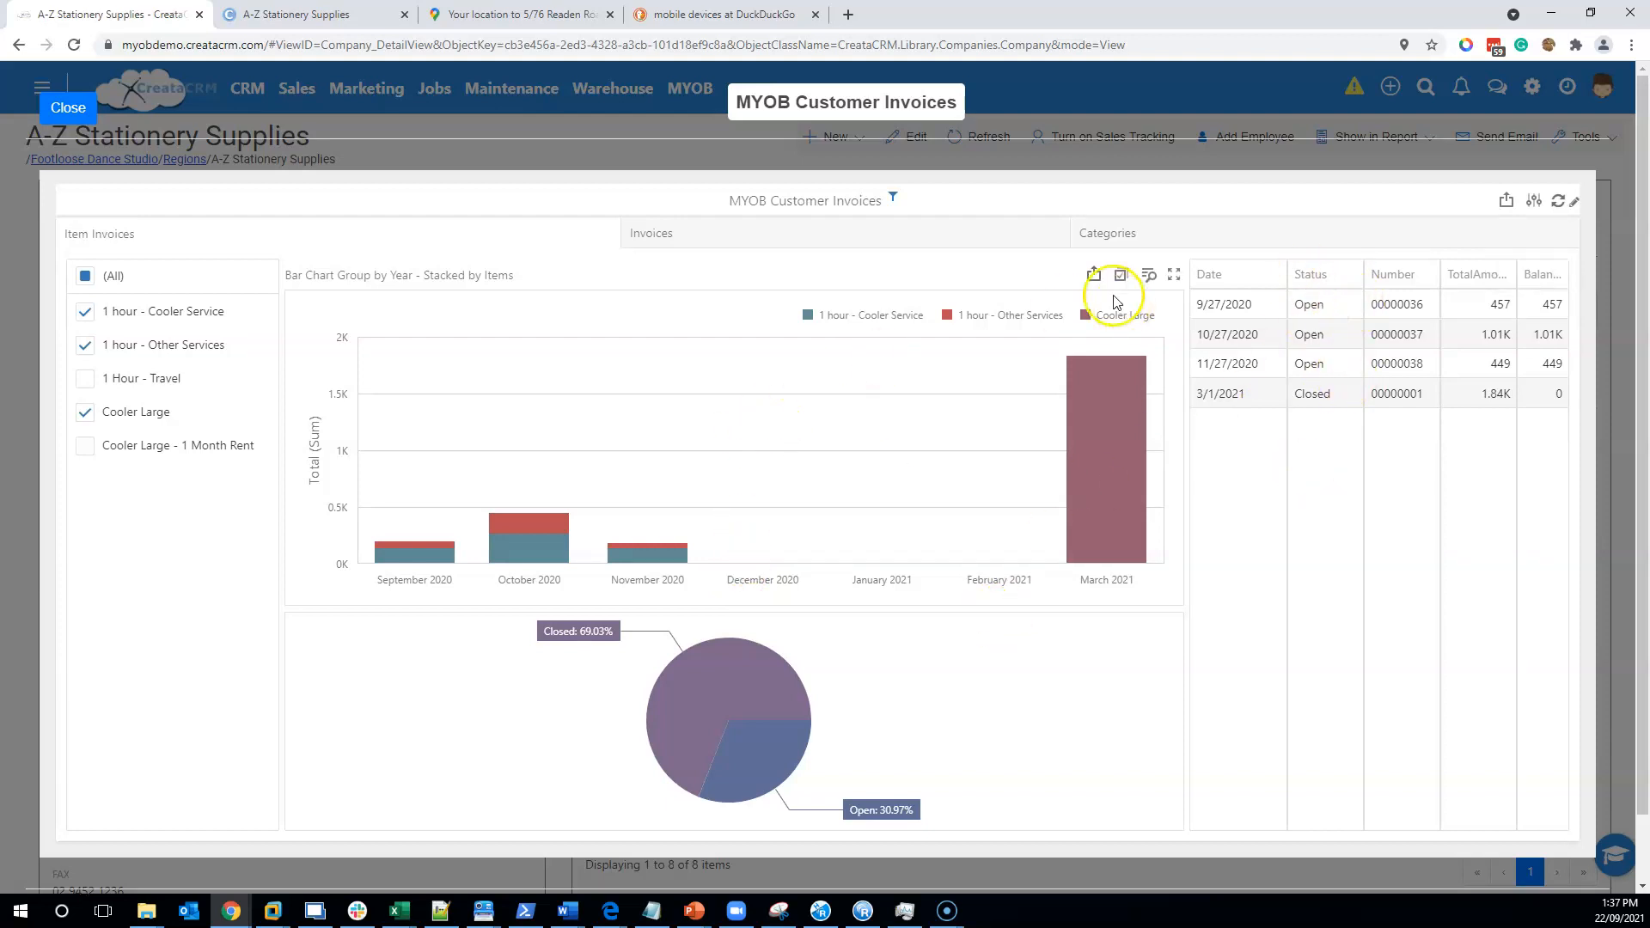
{"action": "left_click", "coordinate": [821, 236]}
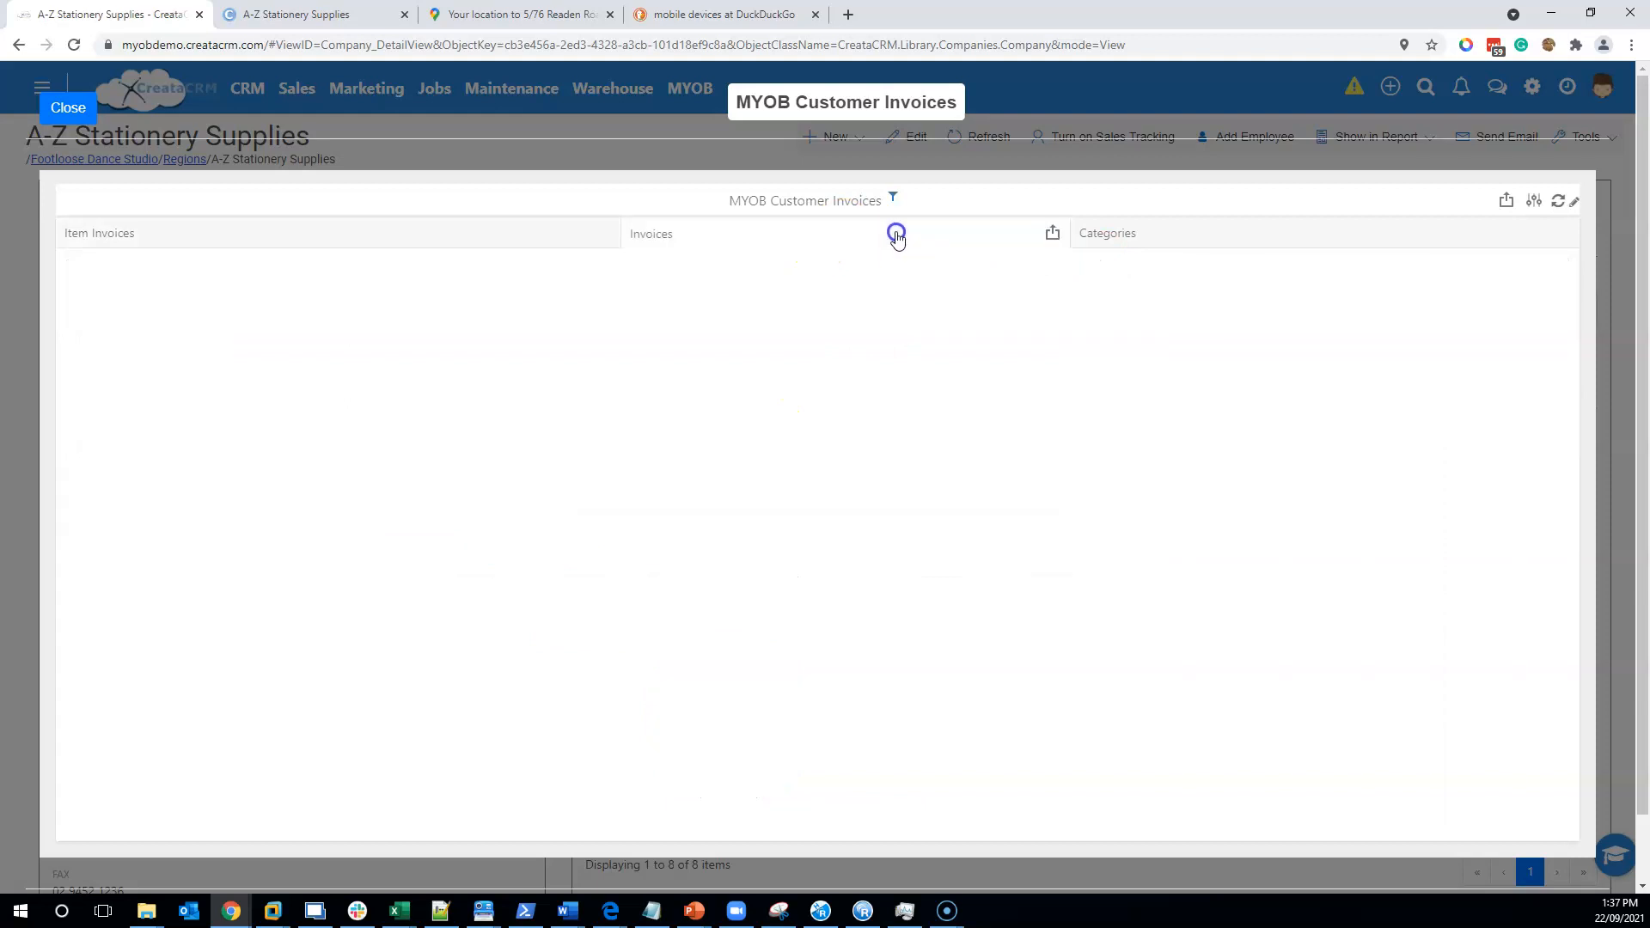
- Review the invoice KPI cards and grid, then close the dashboard back to A-Z Stationery Supplies
{"action": "left_click", "coordinate": [1100, 326]}
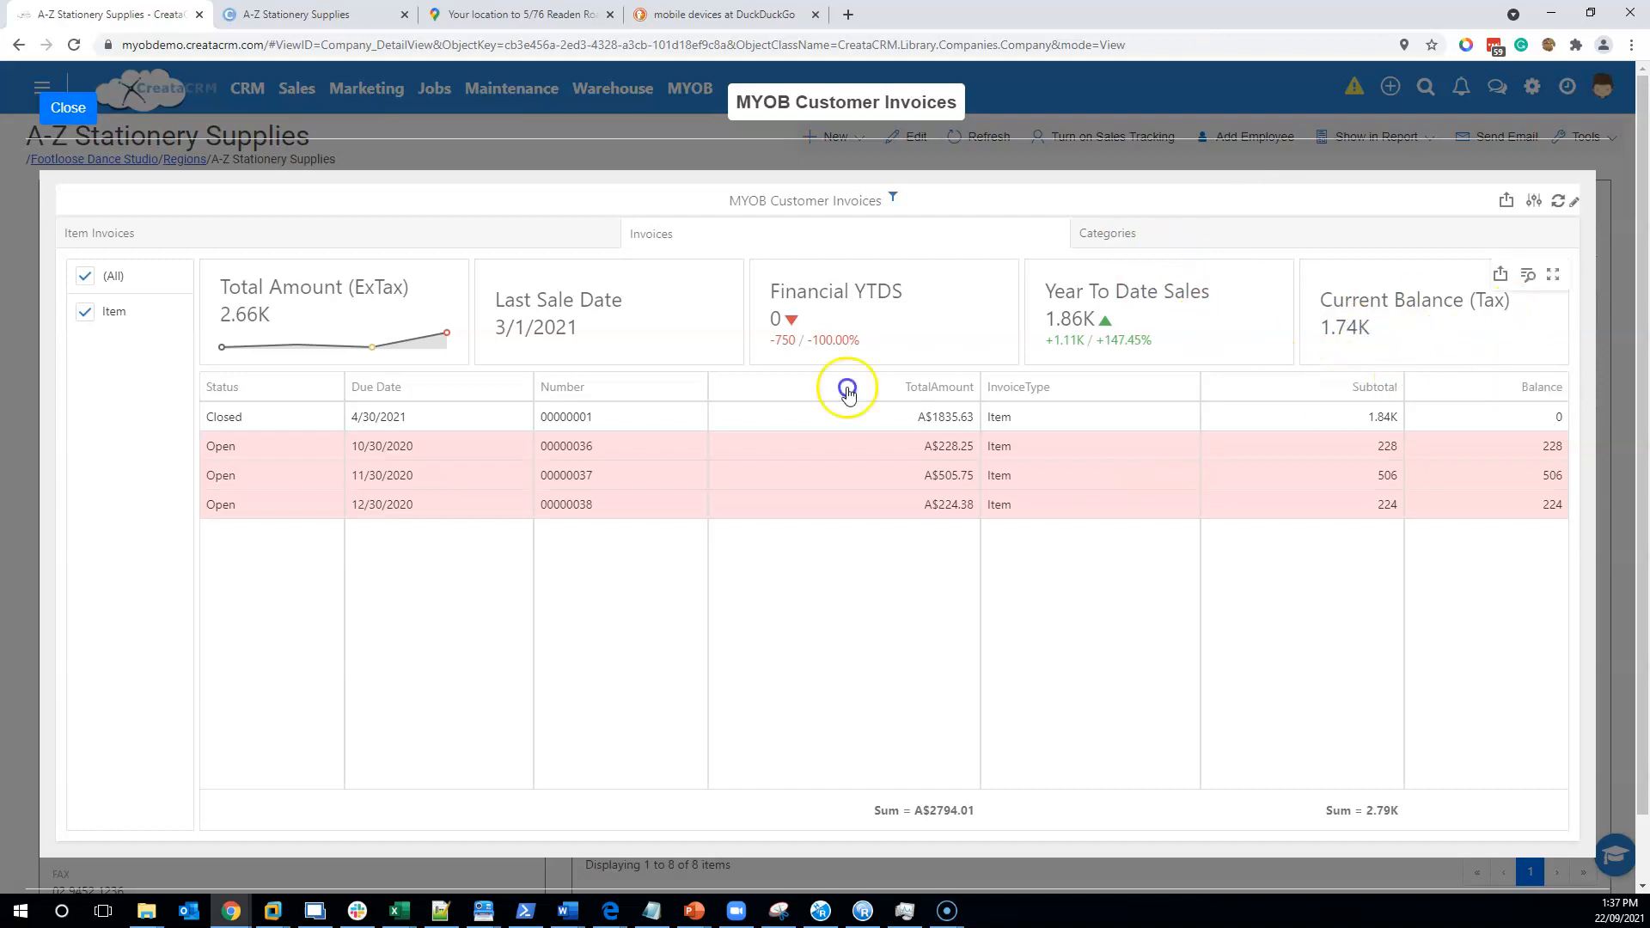
{"action": "left_click", "coordinate": [76, 107]}
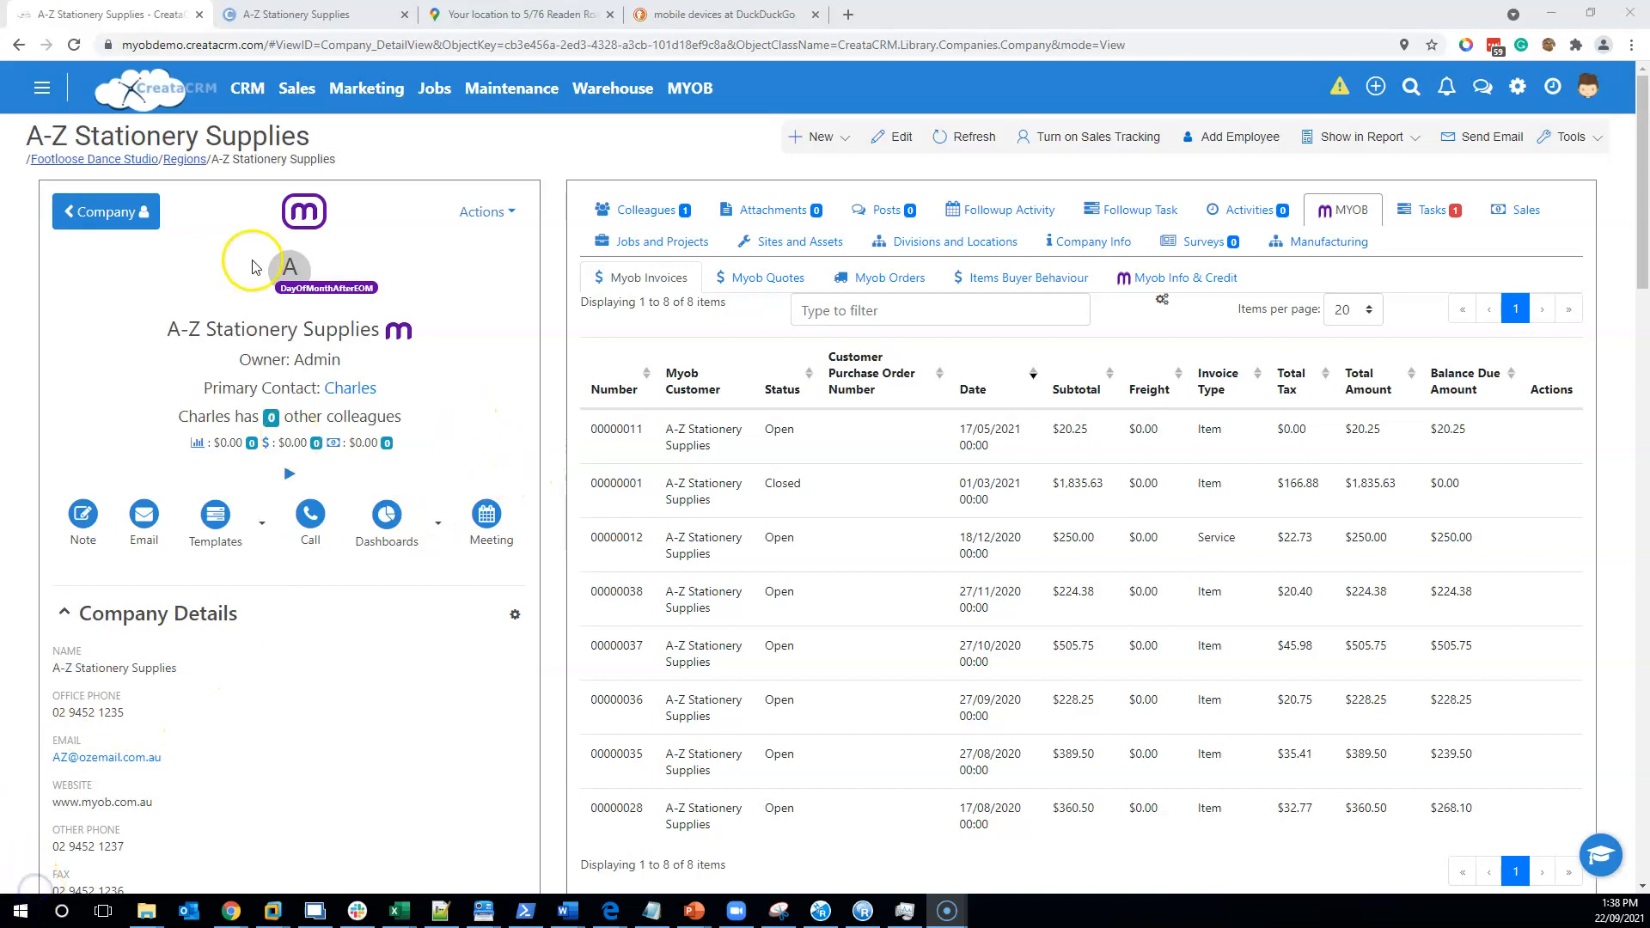
- Switch to the Mobile Menu interface and look over the Whats On list
{"action": "left_click", "coordinate": [53, 89]}
{"action": "left_click", "coordinate": [147, 214]}
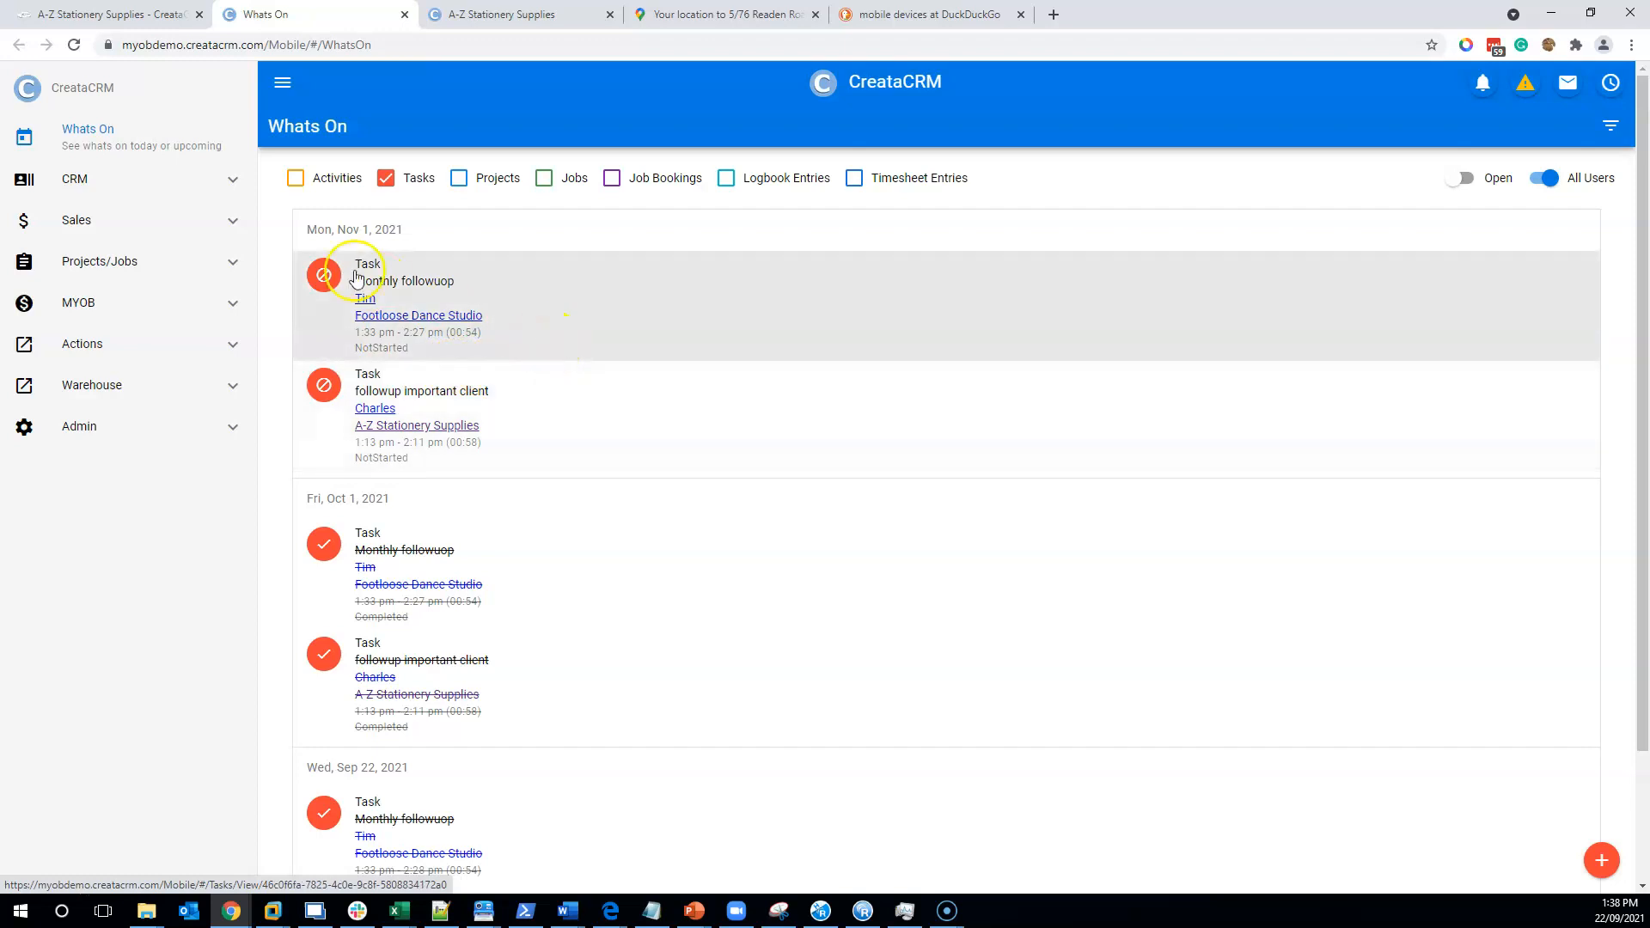
{"action": "scroll", "coordinate": [412, 352], "scroll_direction": "down", "scroll_amount": 2}
{"action": "scroll", "coordinate": [462, 657], "scroll_direction": "up", "scroll_amount": 2}
- View the Monthly followuop task due 01-11-2021, then open Footloose Dance Studio's record
{"action": "left_click", "coordinate": [398, 311]}
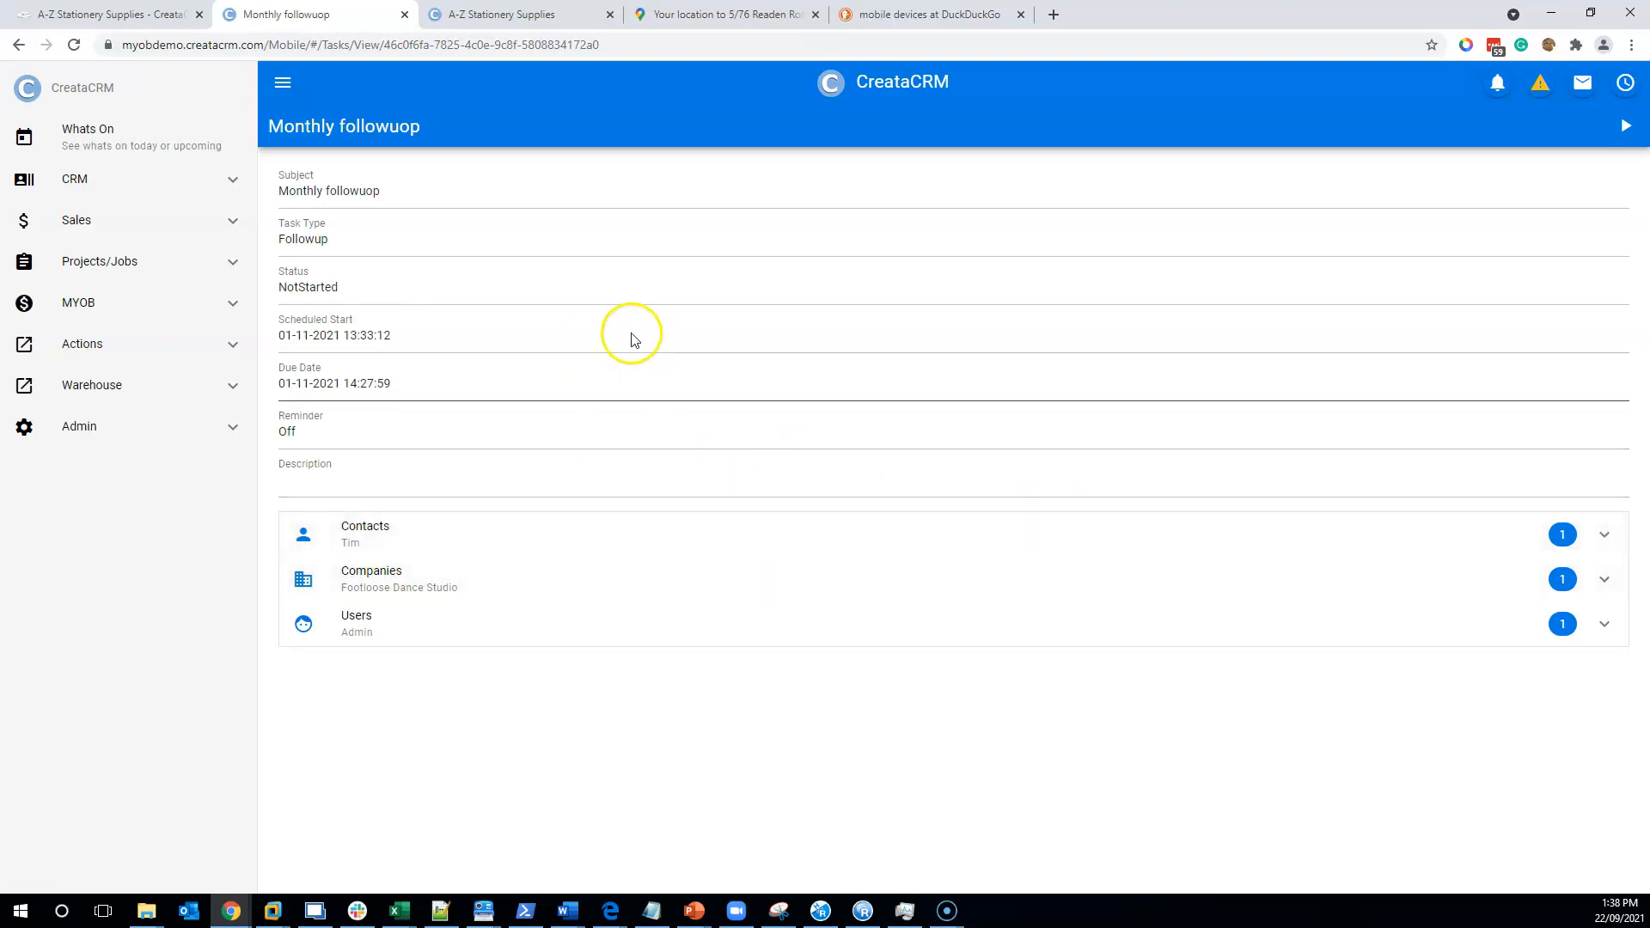
{"action": "left_click", "coordinate": [112, 151]}
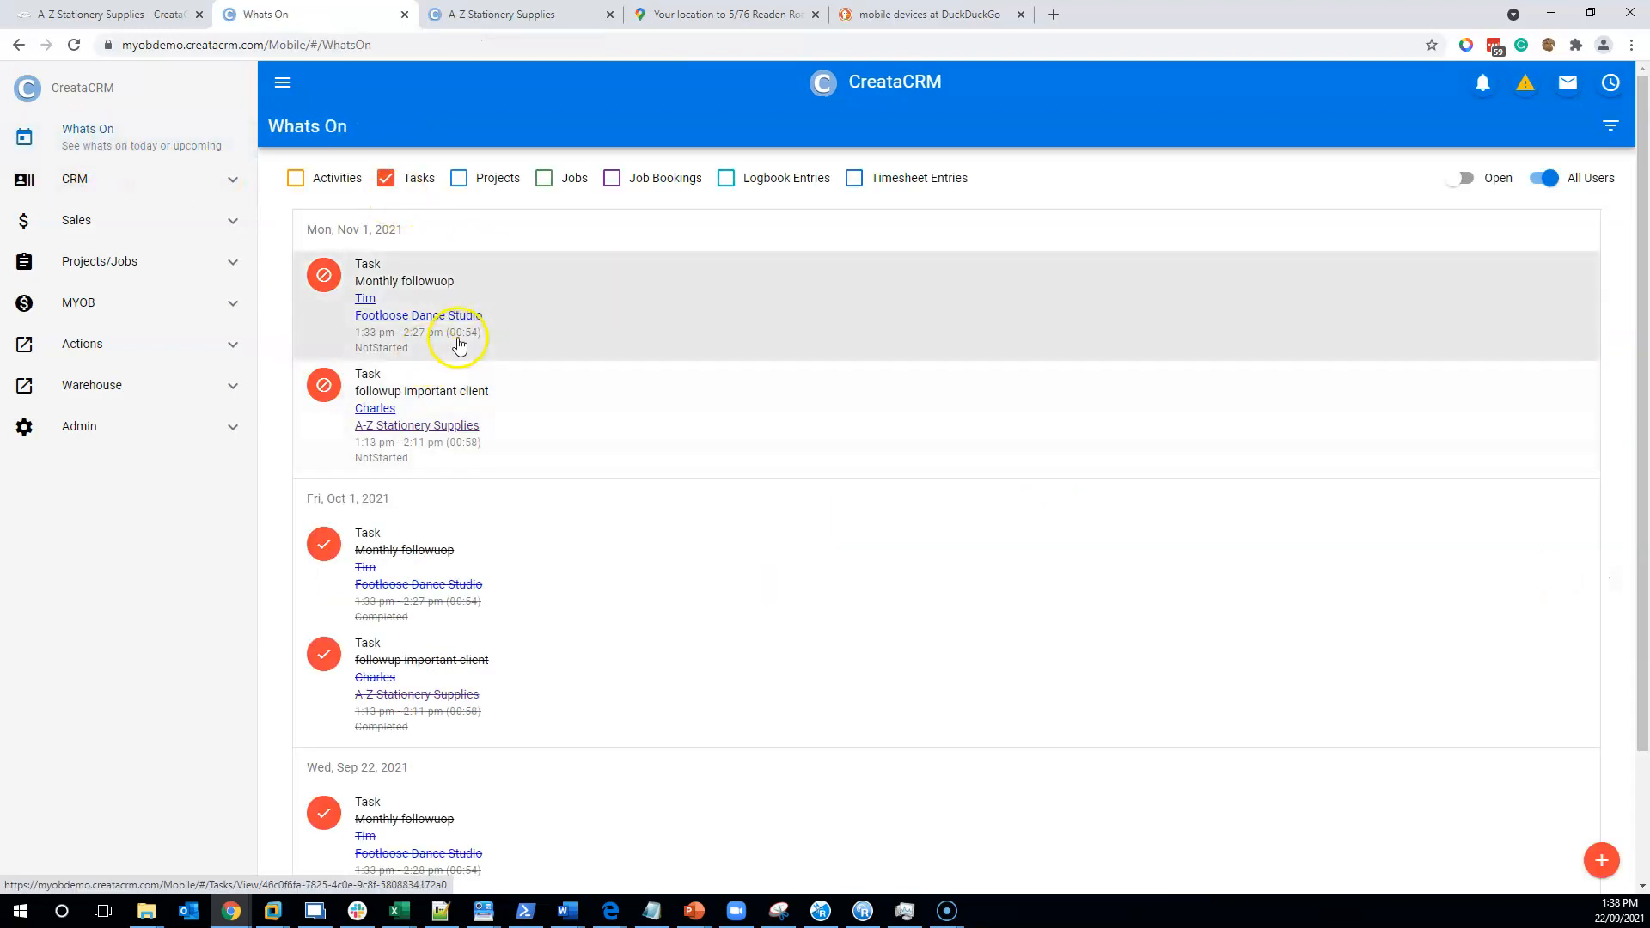
{"action": "left_click", "coordinate": [427, 318]}
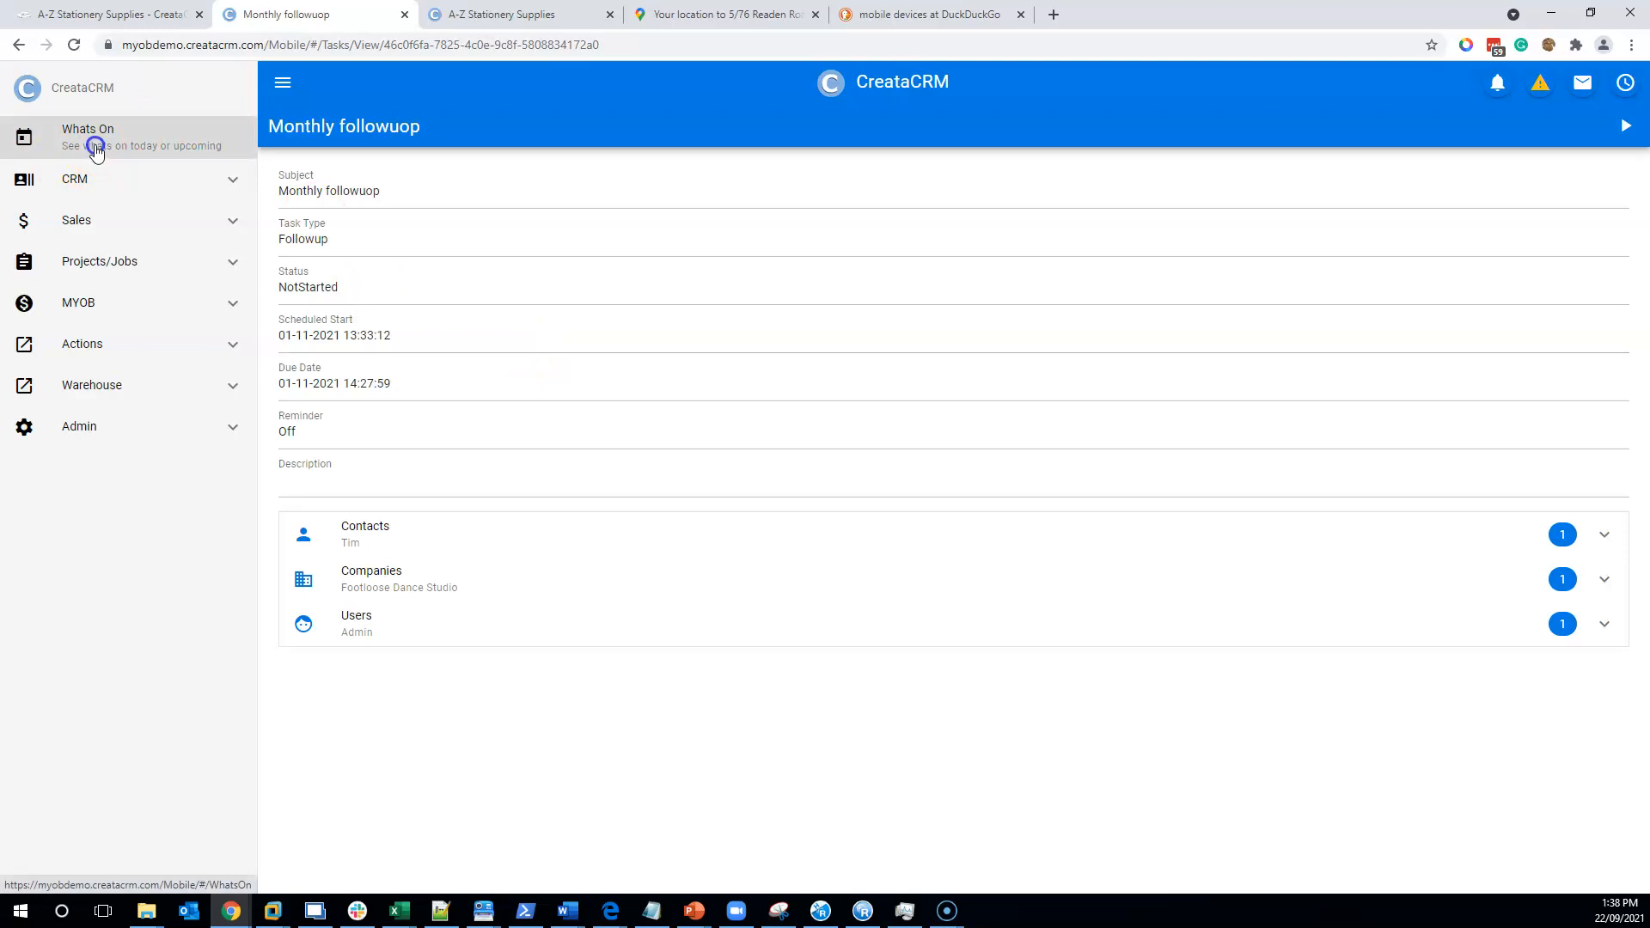
{"action": "left_click", "coordinate": [93, 141]}
{"action": "left_click", "coordinate": [388, 317]}
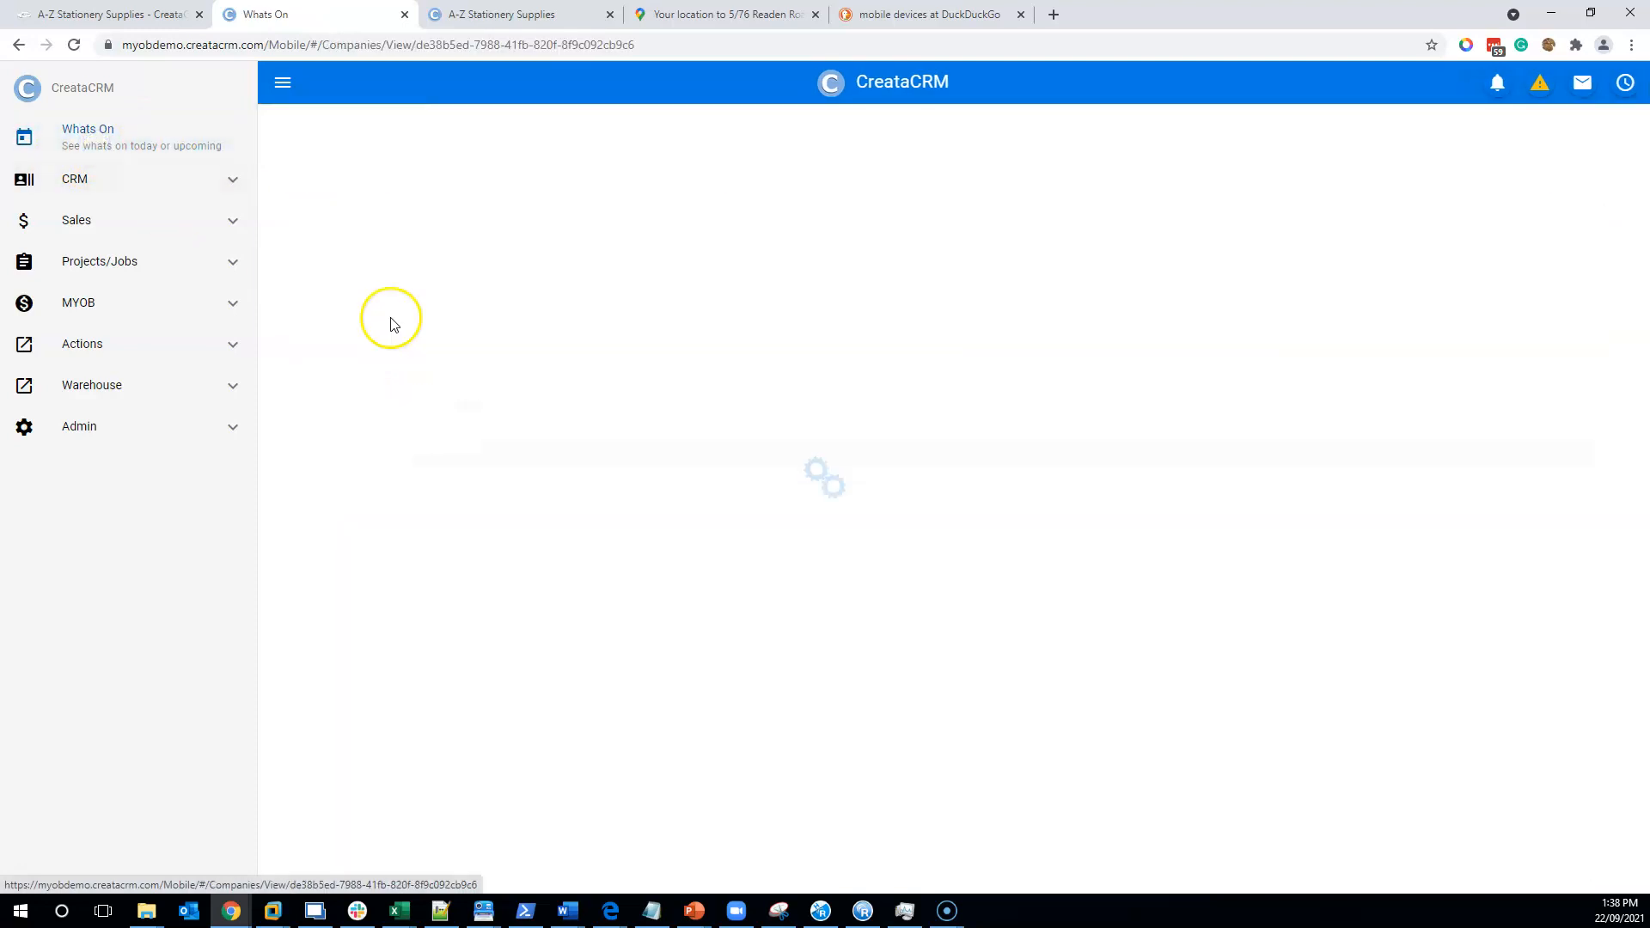
- Show Footloose Dance Studio's billing address on a map, then open the mobile MYOB Invoices list
{"action": "left_click", "coordinate": [571, 388]}
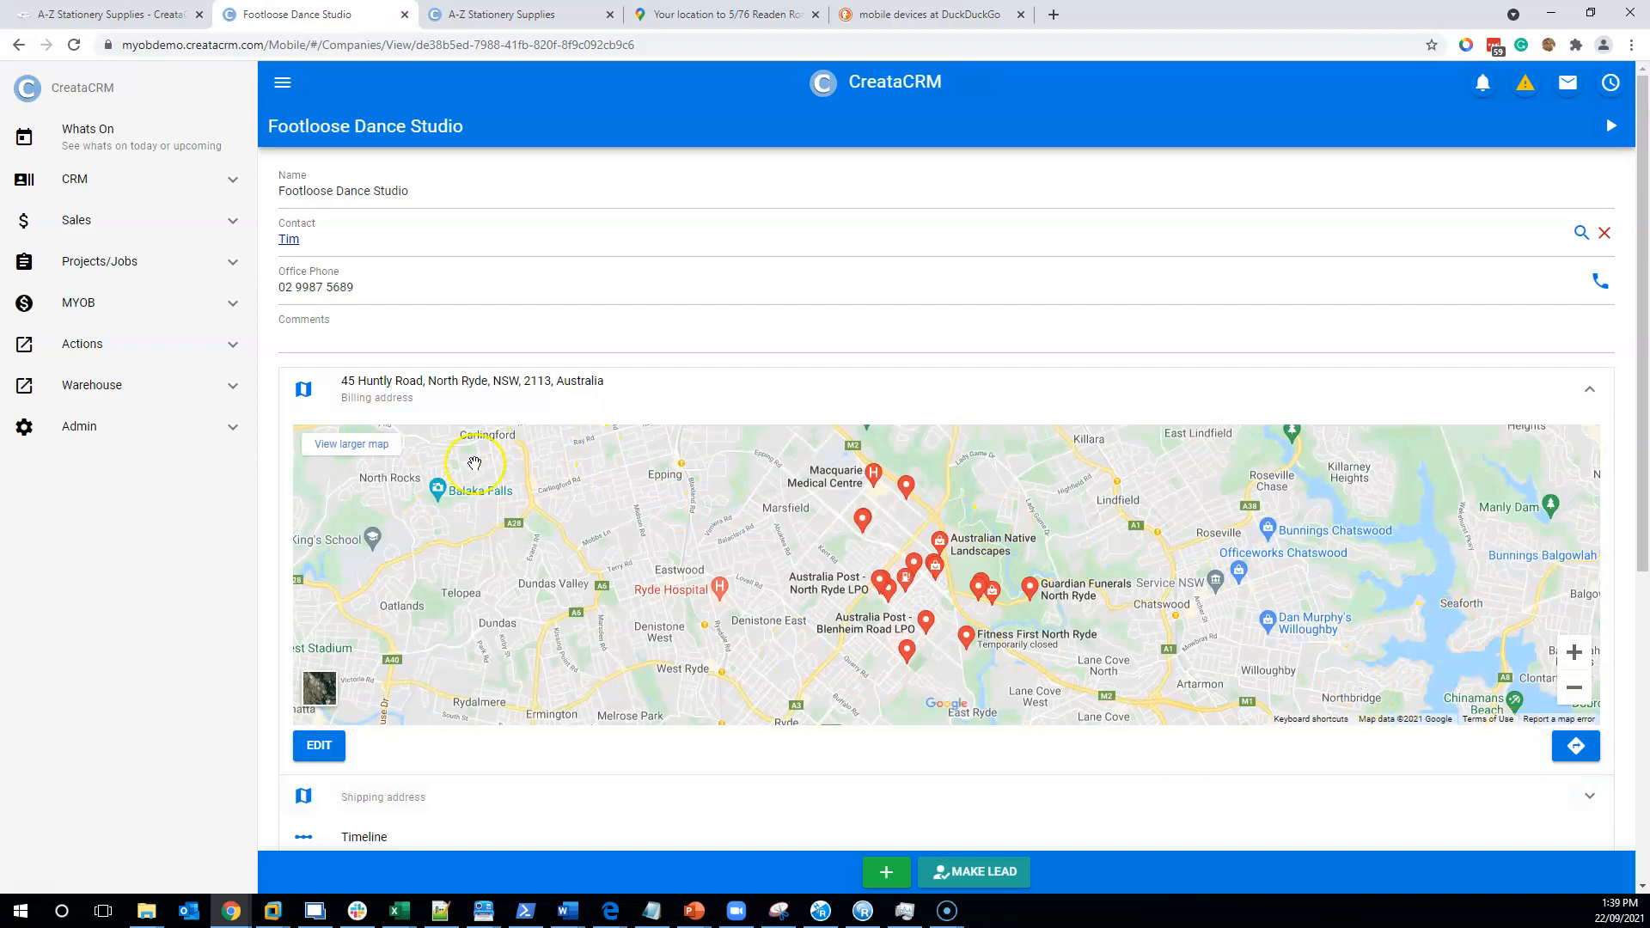
{"action": "left_click", "coordinate": [182, 299]}
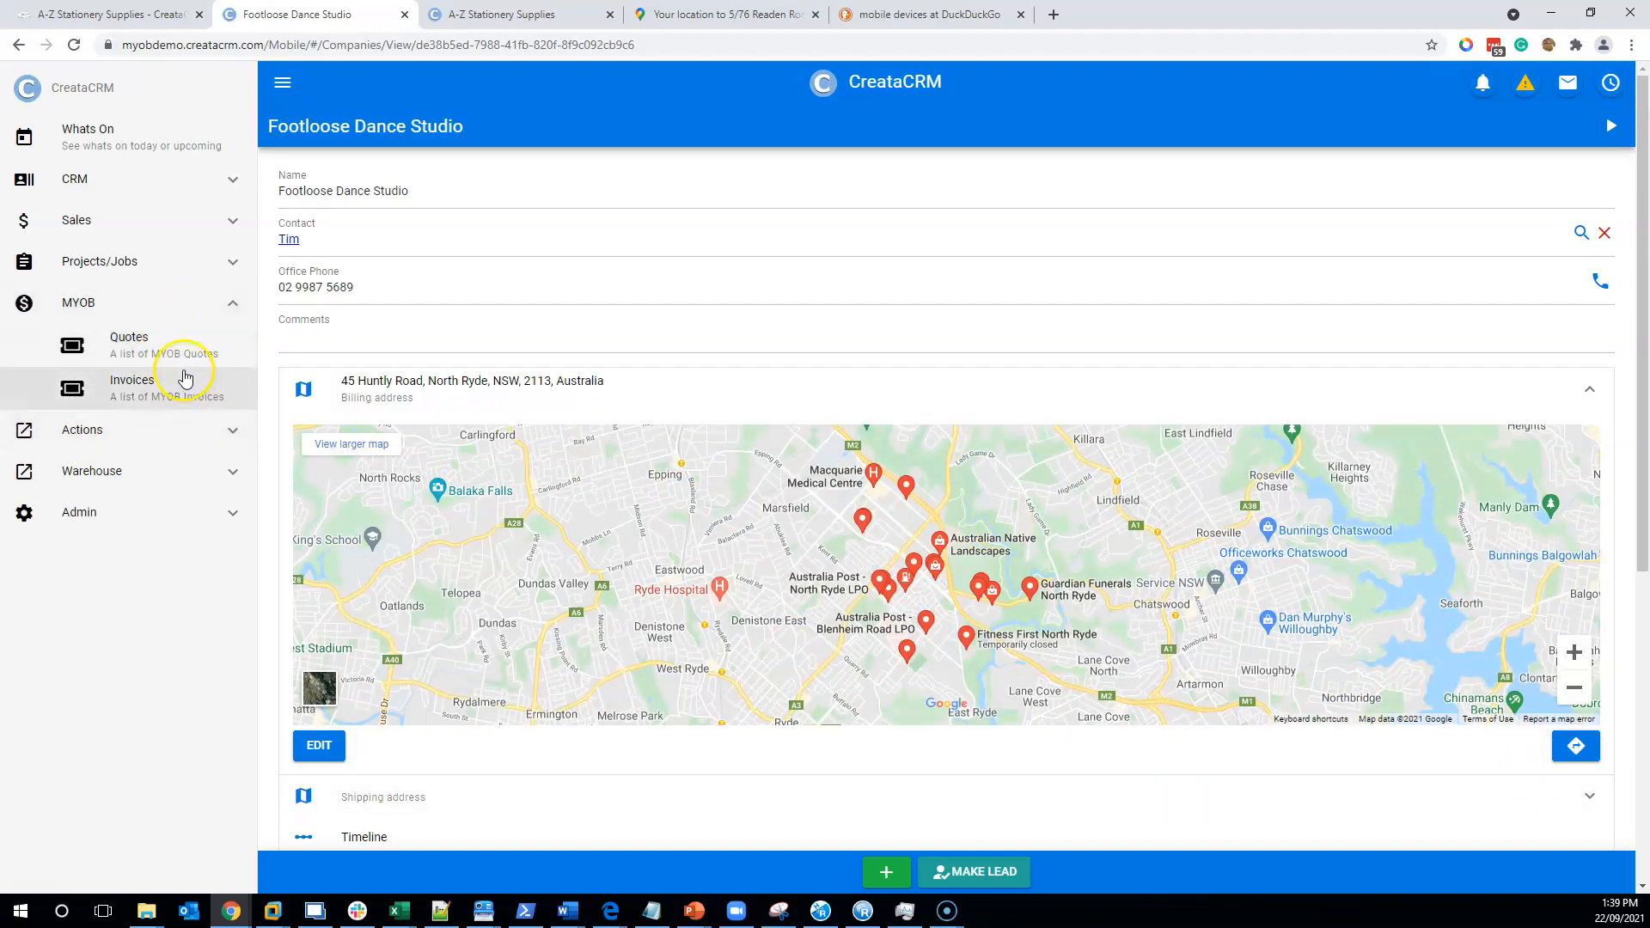
{"action": "left_click", "coordinate": [185, 377]}
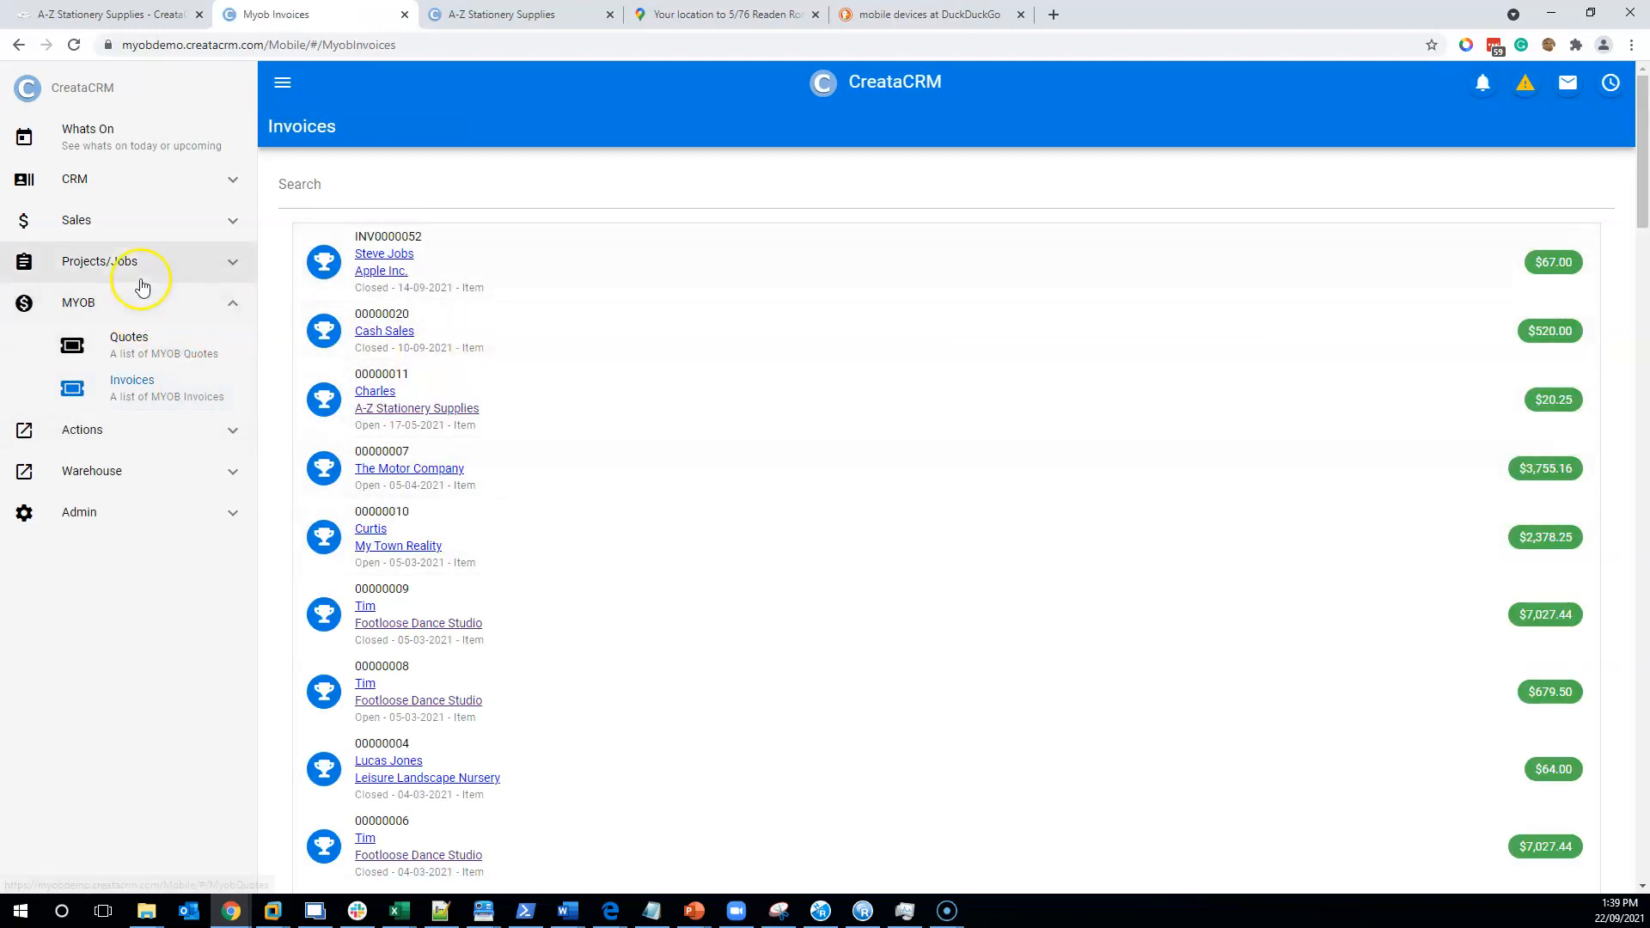
- Open a Footloose Dance Studio contact from CRM Customers, then return to the desktop tab
{"action": "left_click", "coordinate": [122, 176]}
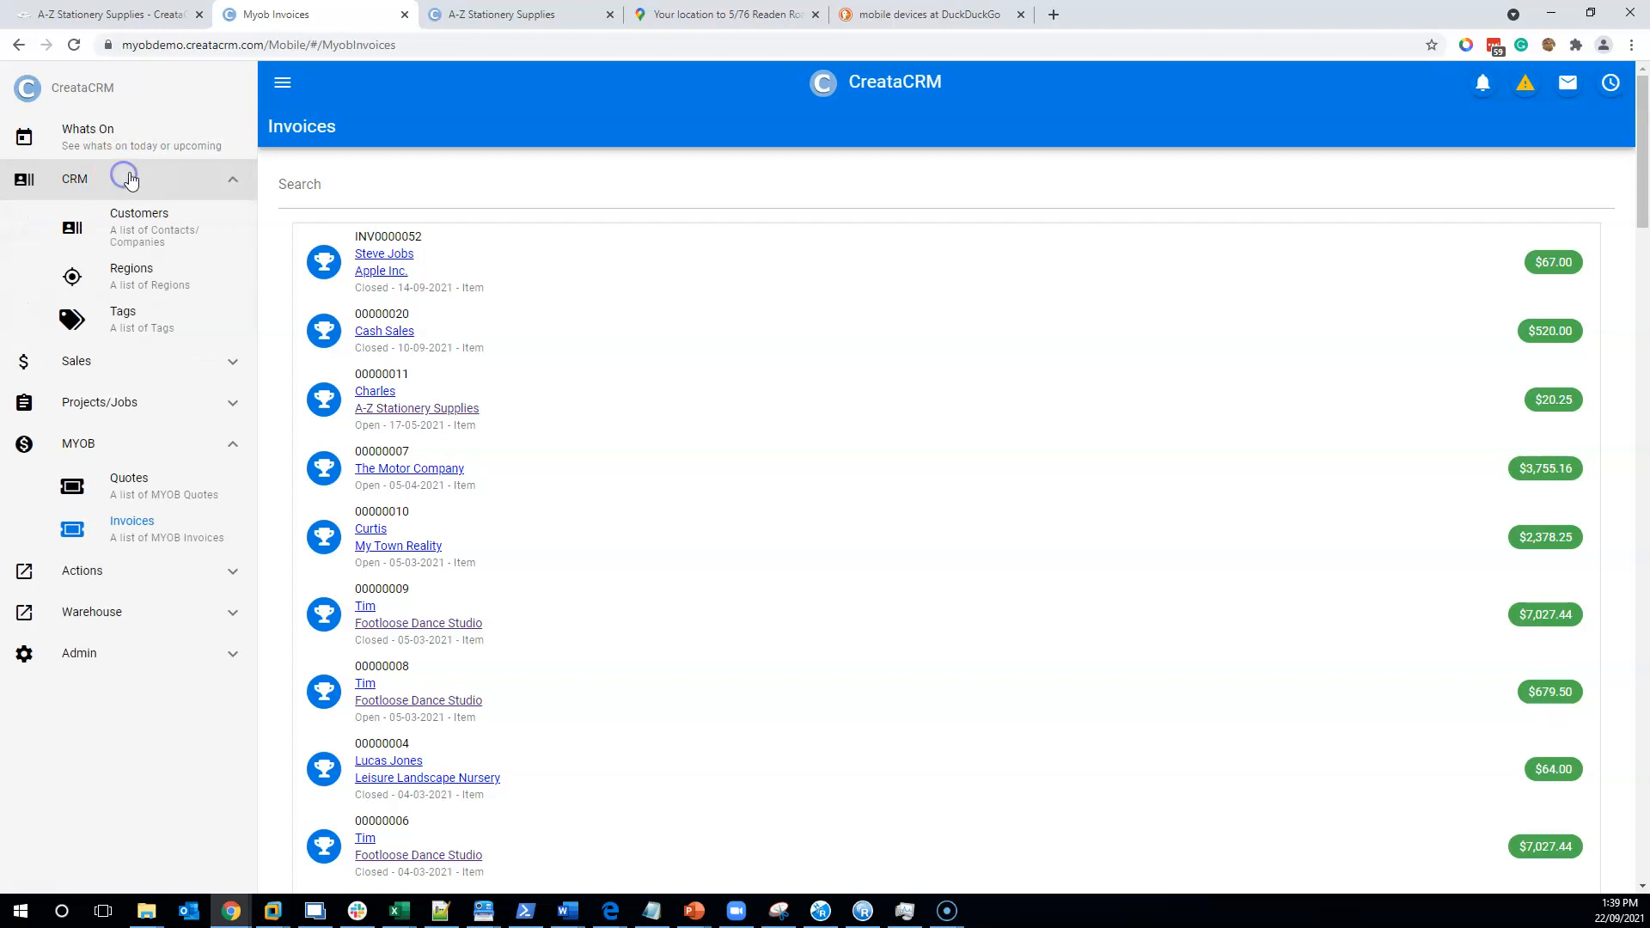
{"action": "left_click", "coordinate": [138, 252]}
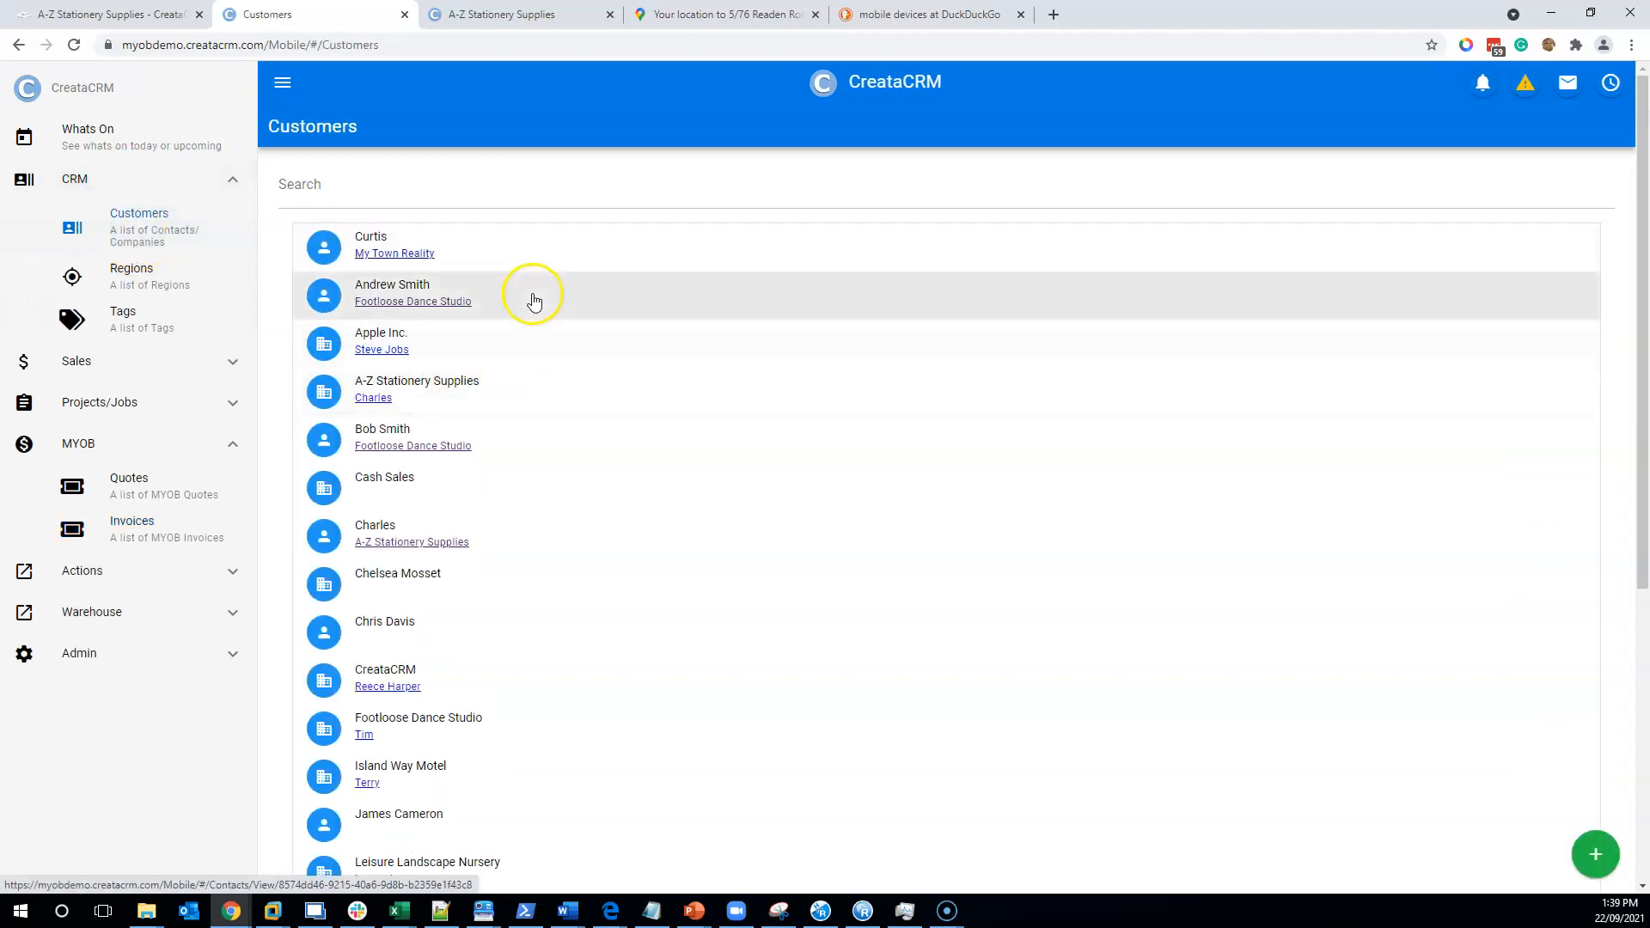
{"action": "left_click", "coordinate": [534, 300]}
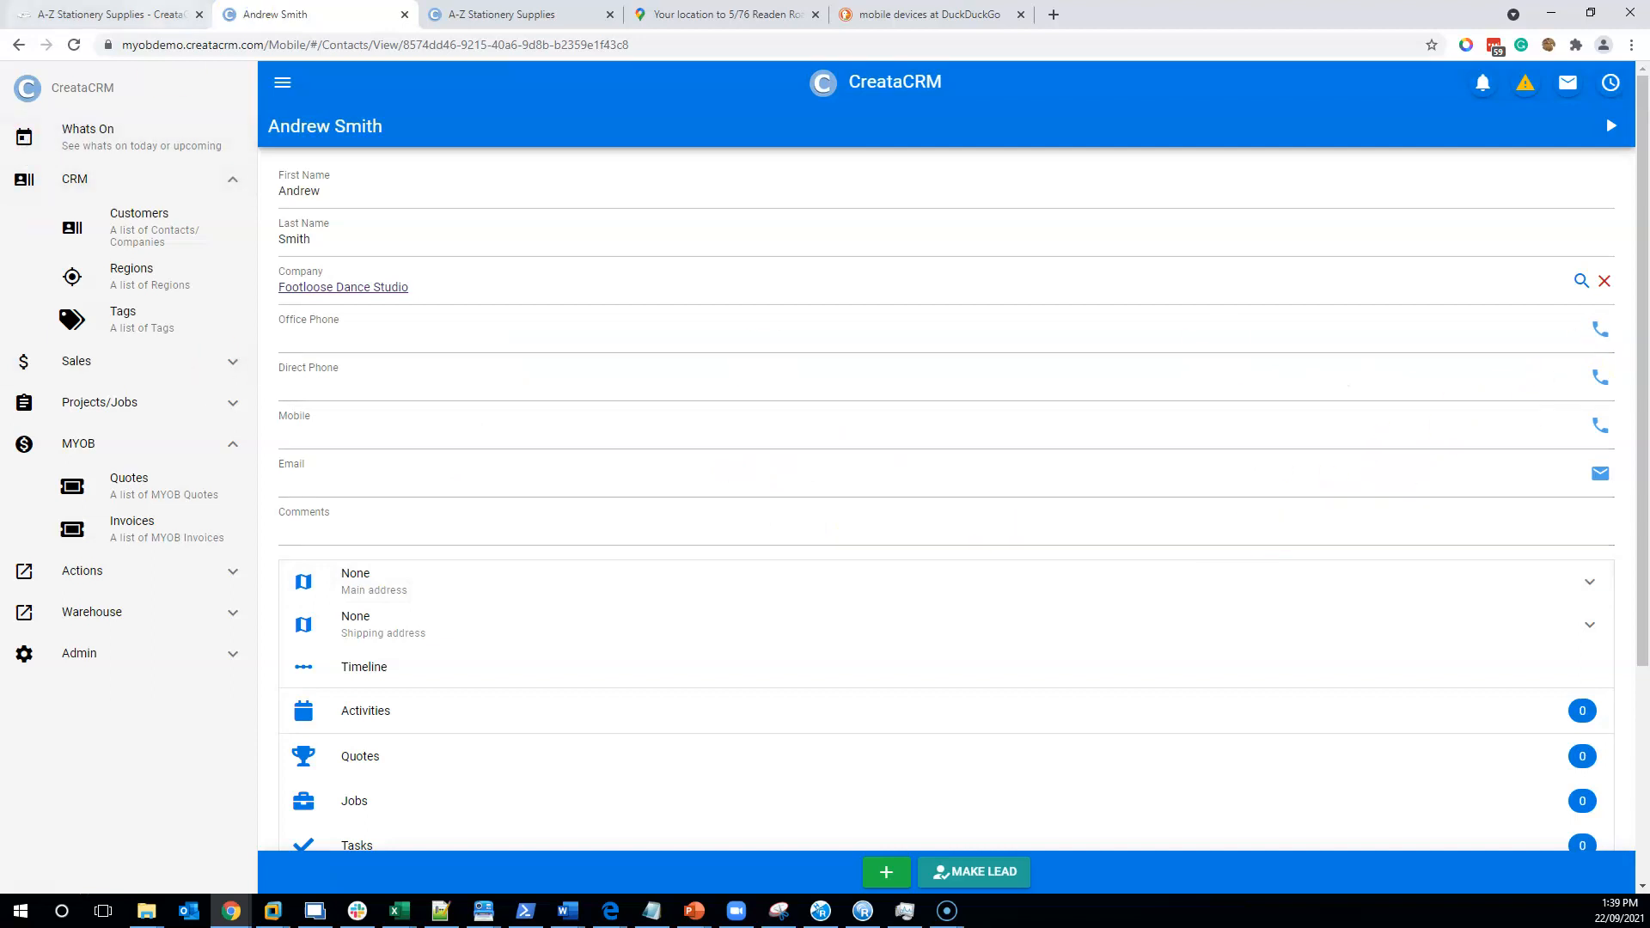
{"action": "left_click", "coordinate": [120, 14]}
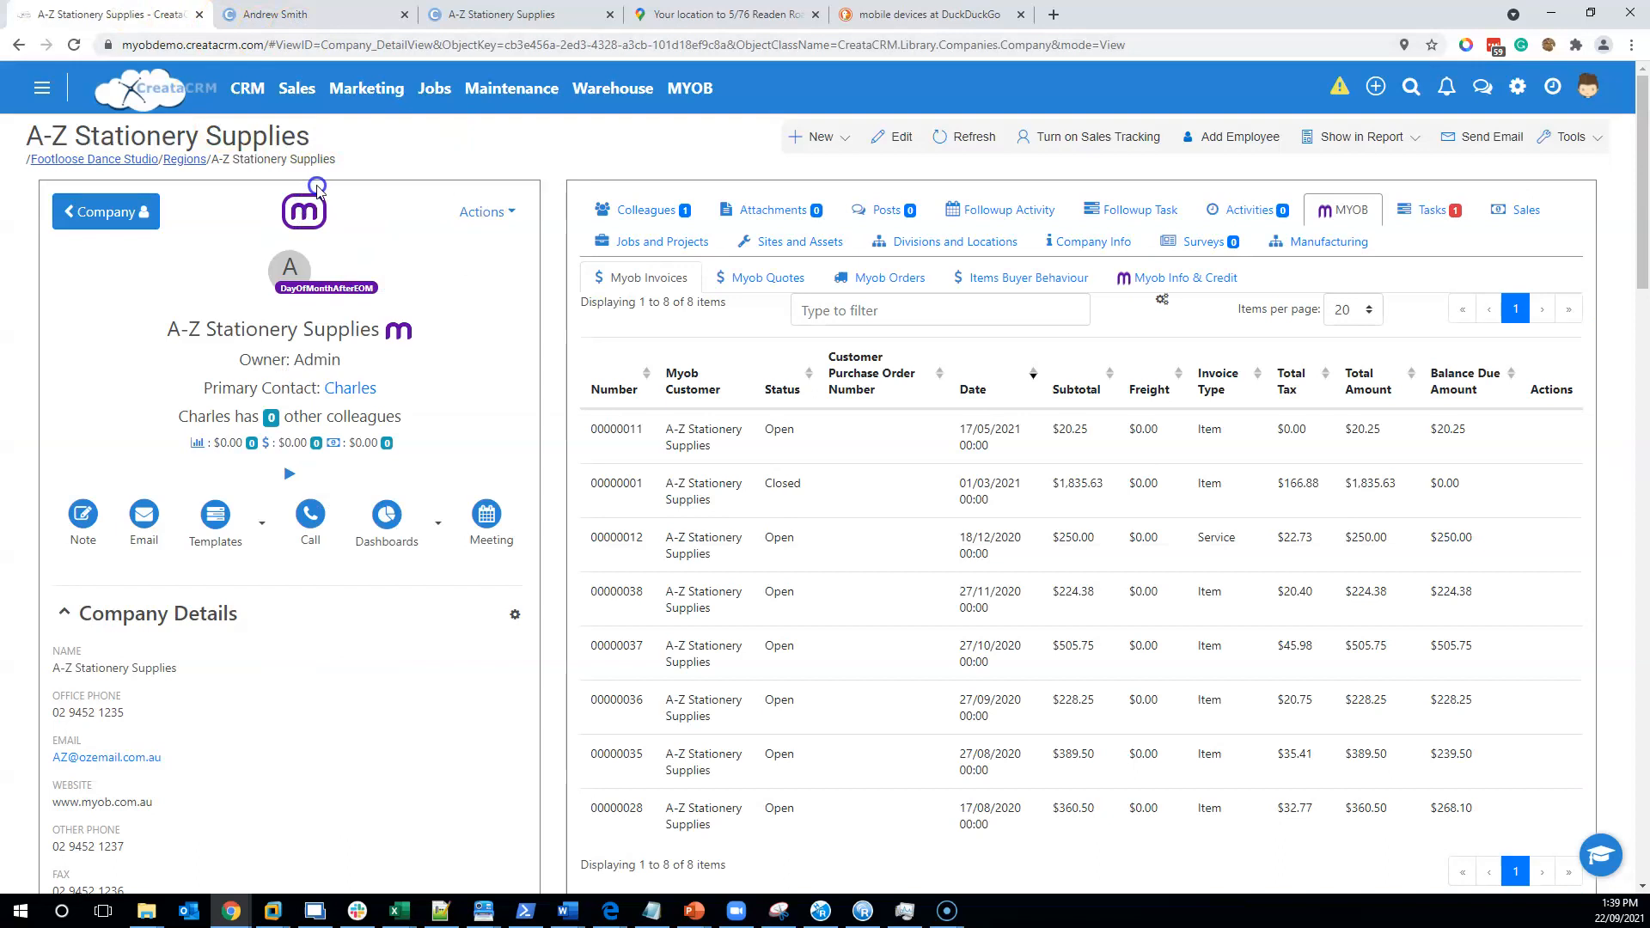